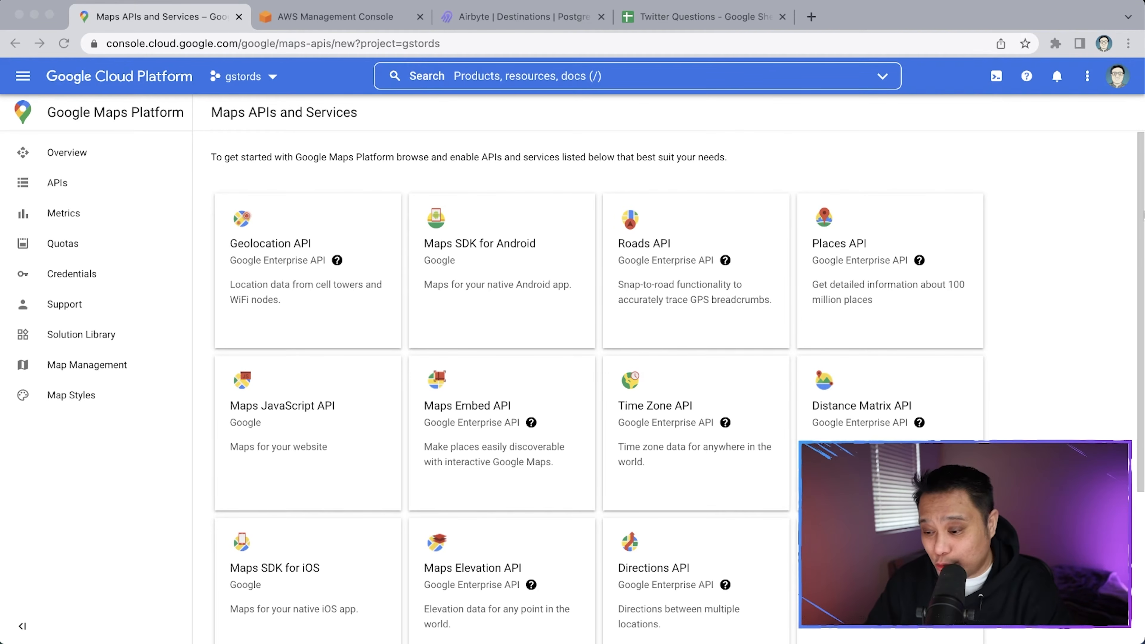
Search for 'google sheets api' and enable the Google Sheets API product for gstords
{"action": "left_click", "coordinate": [712, 78]}
{"action": "type", "text": "go"}
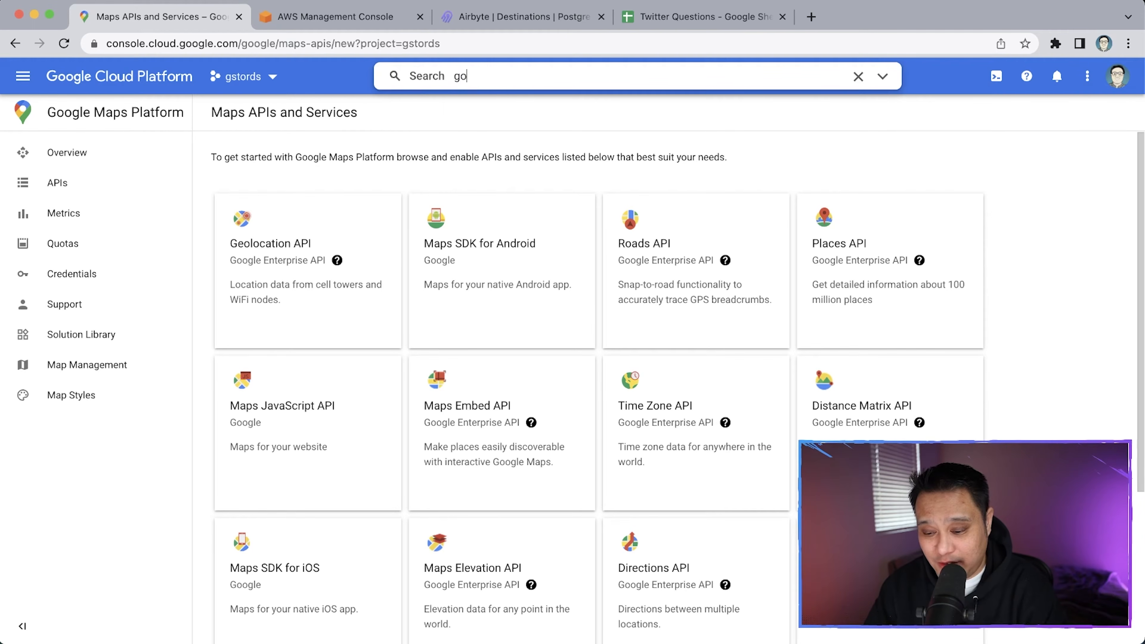
{"action": "type", "text": "ogle sheets api"}
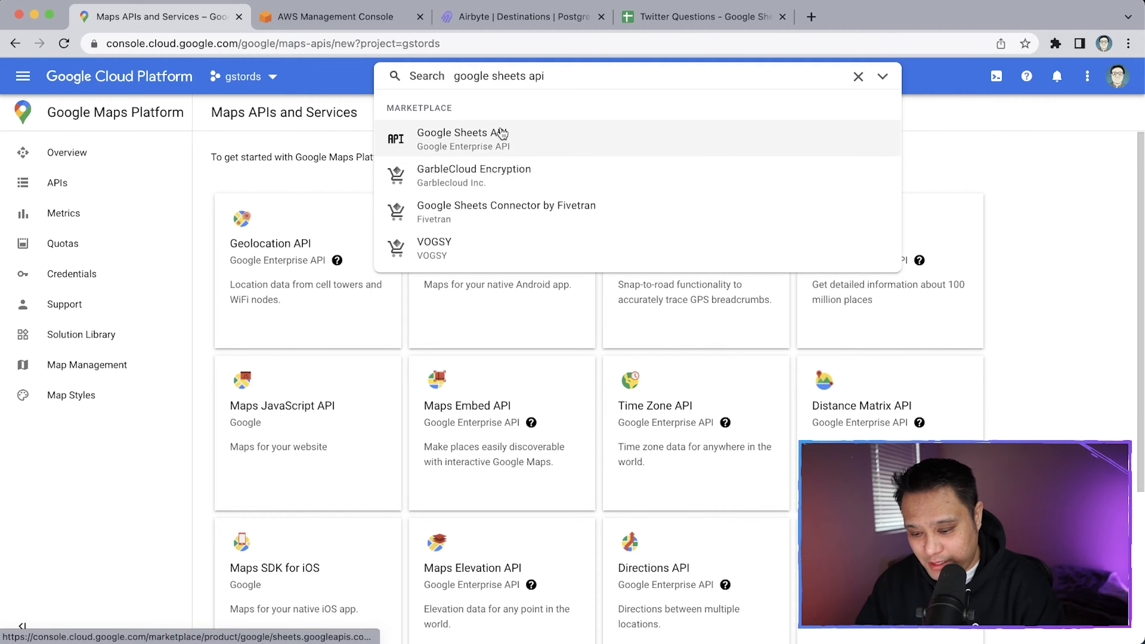
{"action": "left_click", "coordinate": [501, 133]}
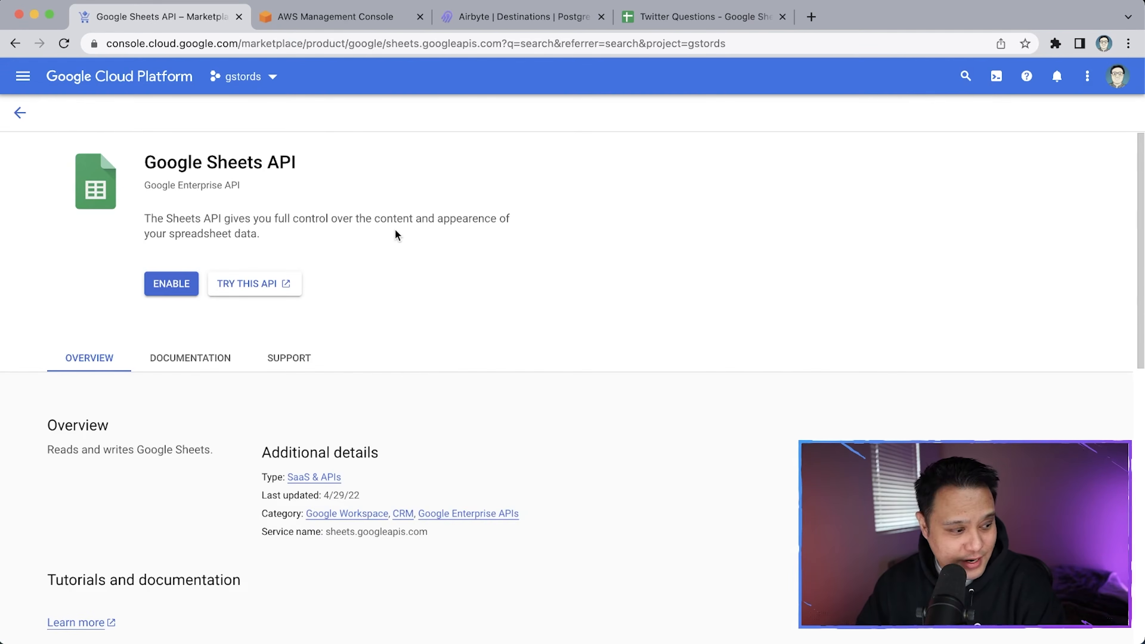
{"action": "left_click", "coordinate": [191, 287]}
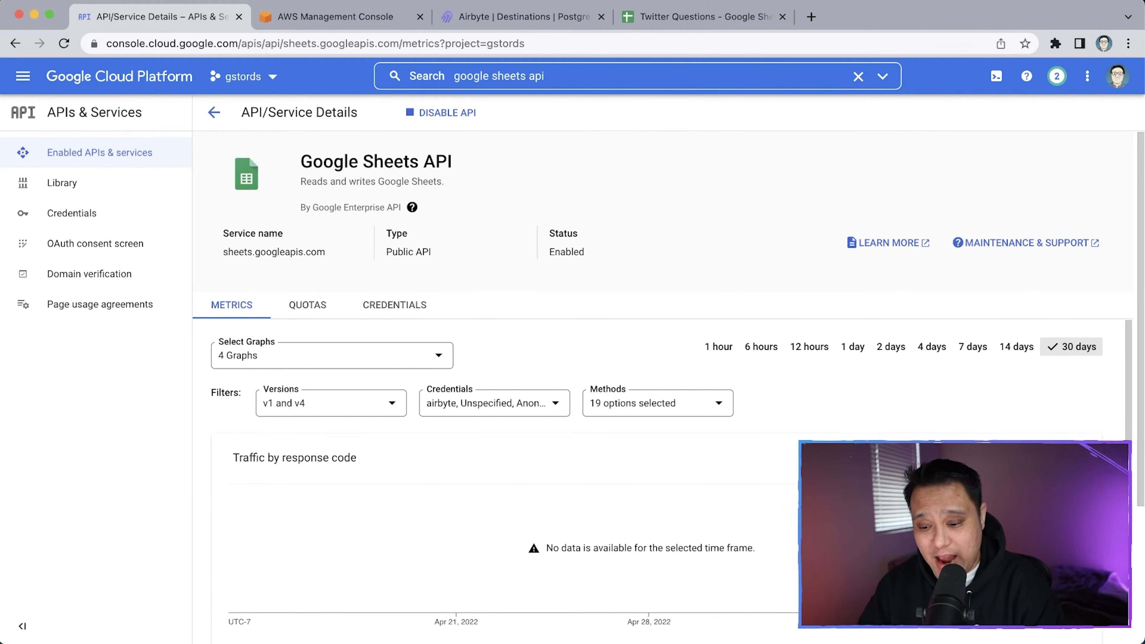
{"action": "scroll", "coordinate": [532, 225], "scroll_direction": "down", "scroll_amount": 1}
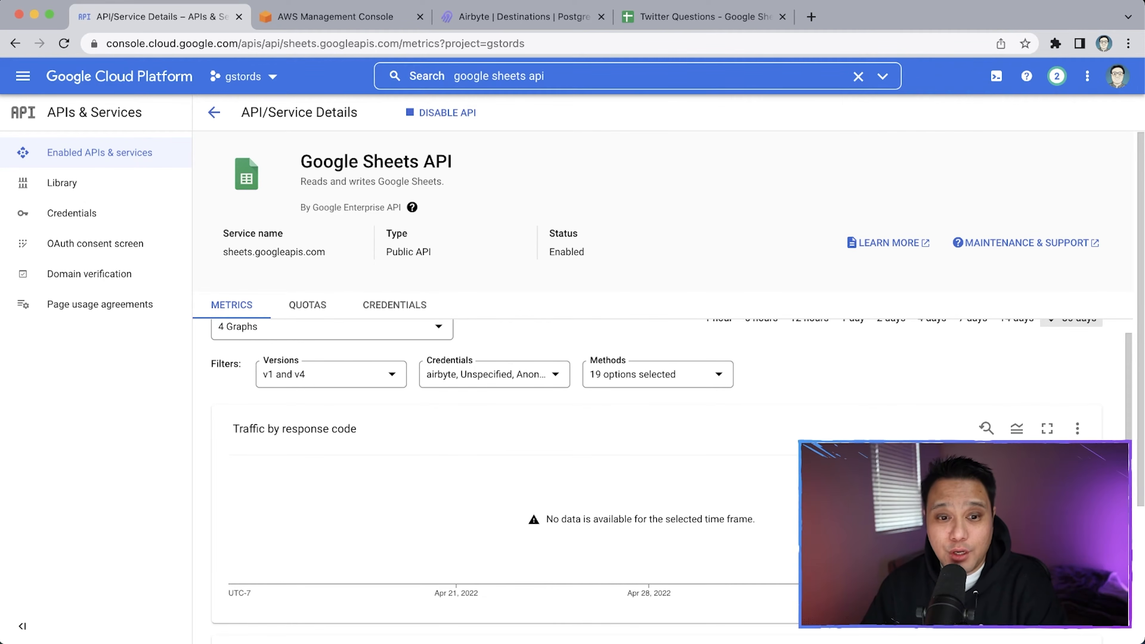
{"action": "left_click", "coordinate": [575, 73]}
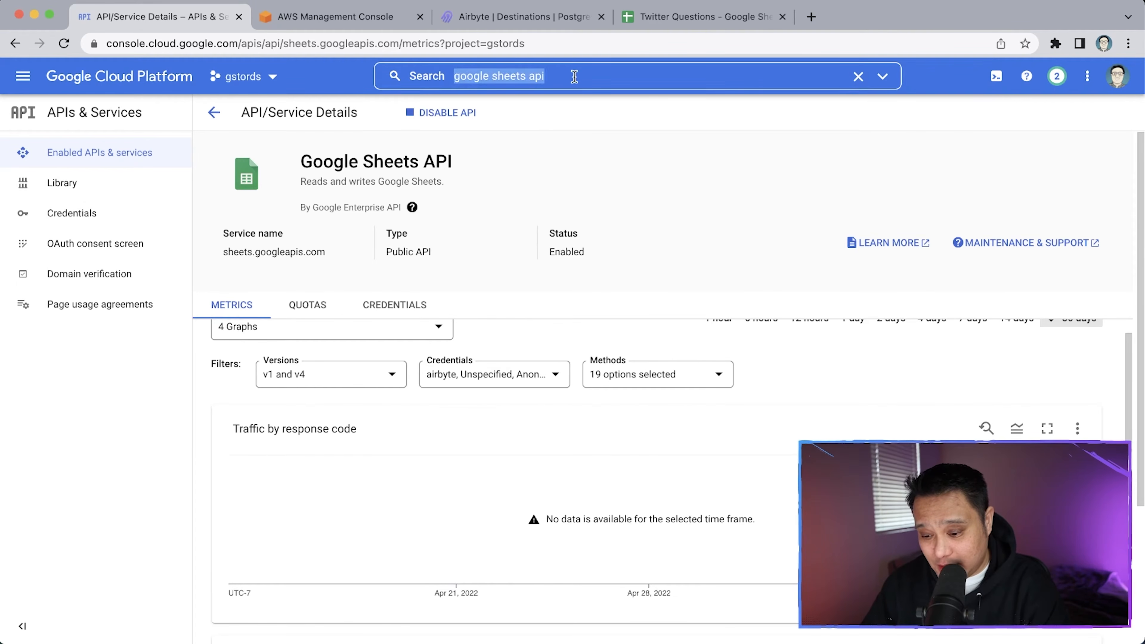
Search 'google drive' and enable the Google Drive API from its Marketplace page
{"action": "triple_click", "coordinate": [575, 73]}
{"action": "type", "text": "google drive"}
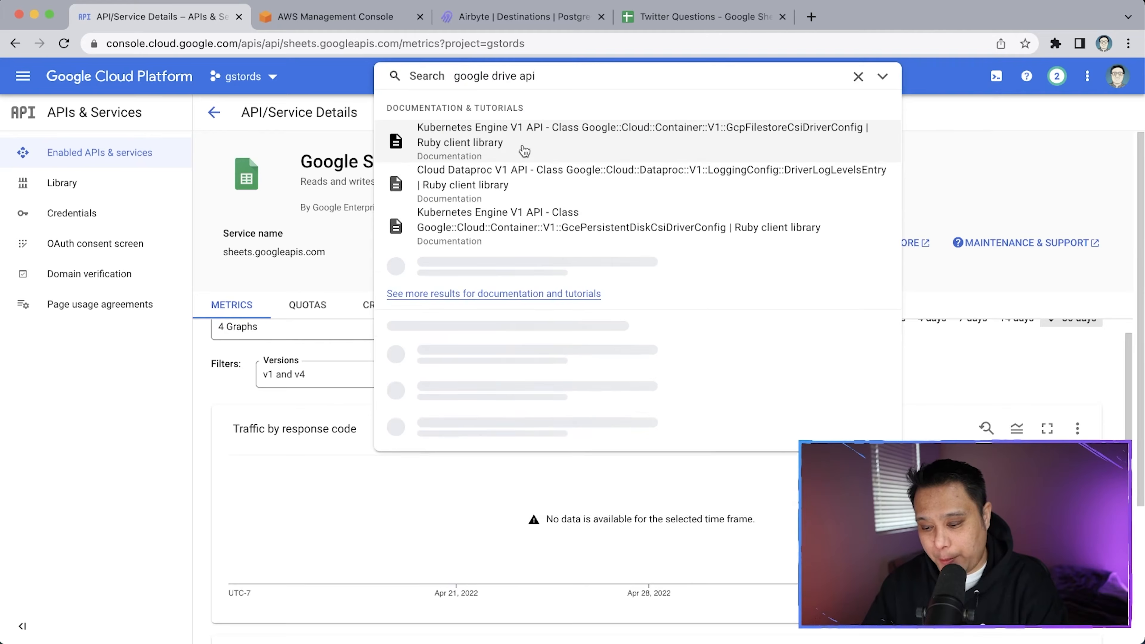
{"action": "triple_click", "coordinate": [609, 67]}
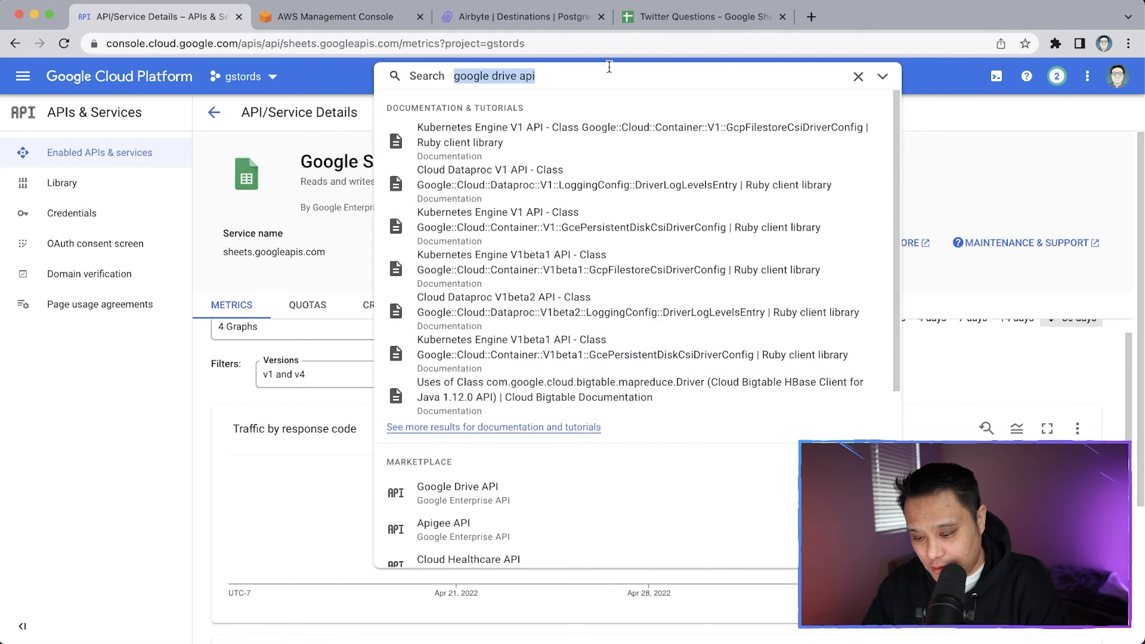
{"action": "left_click", "coordinate": [502, 496]}
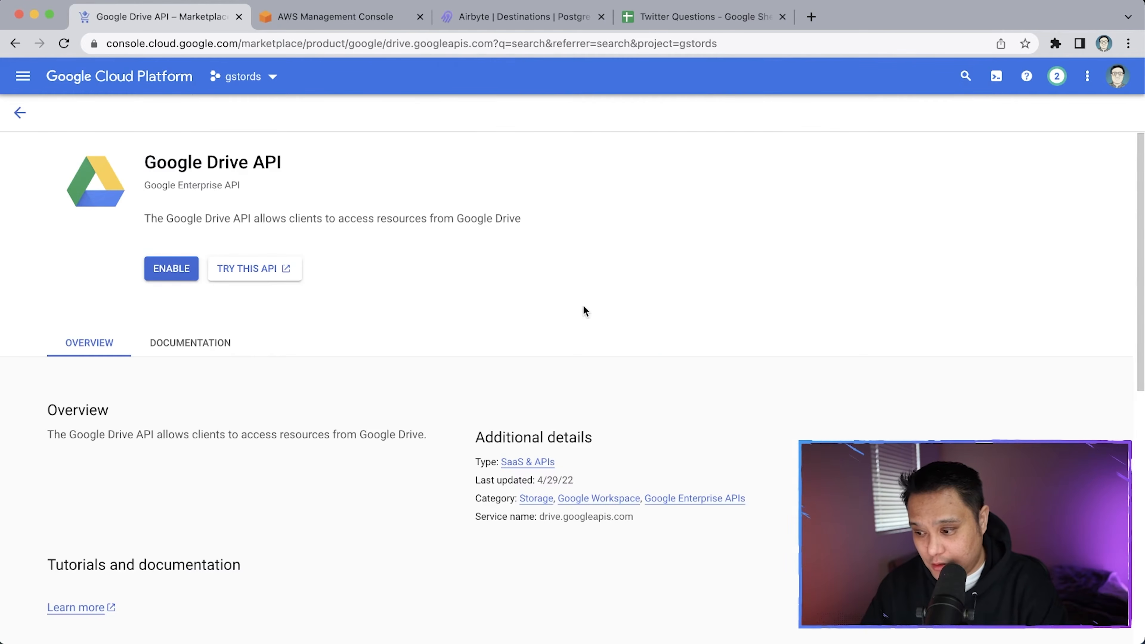
{"action": "left_click", "coordinate": [176, 271]}
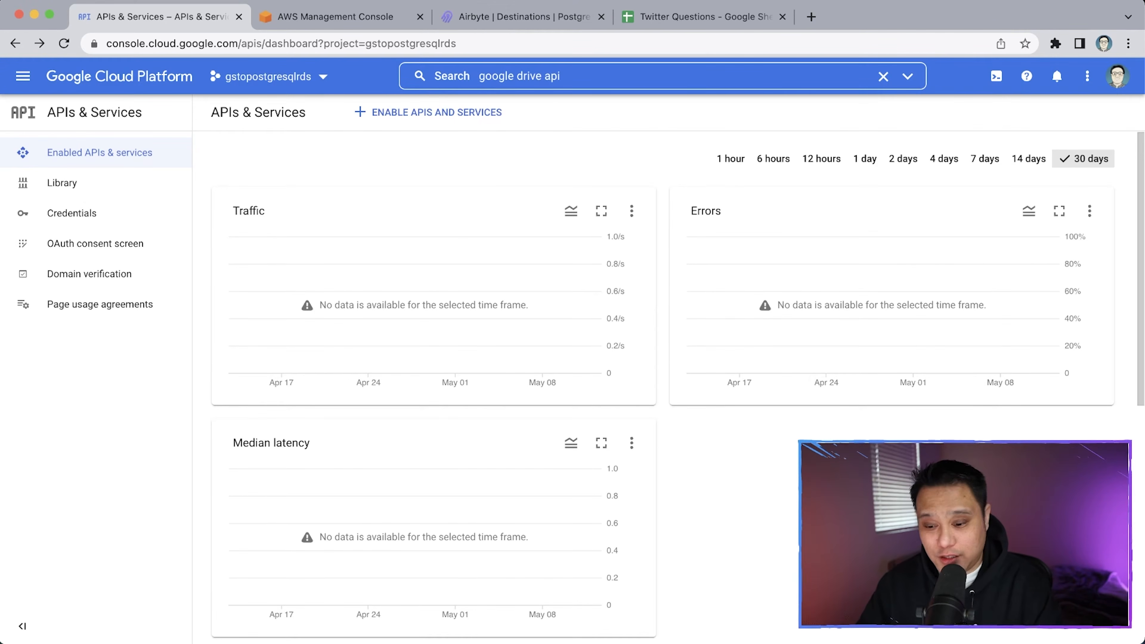
From Credentials, create a new service account named 'airbyte'
{"action": "left_click", "coordinate": [108, 215]}
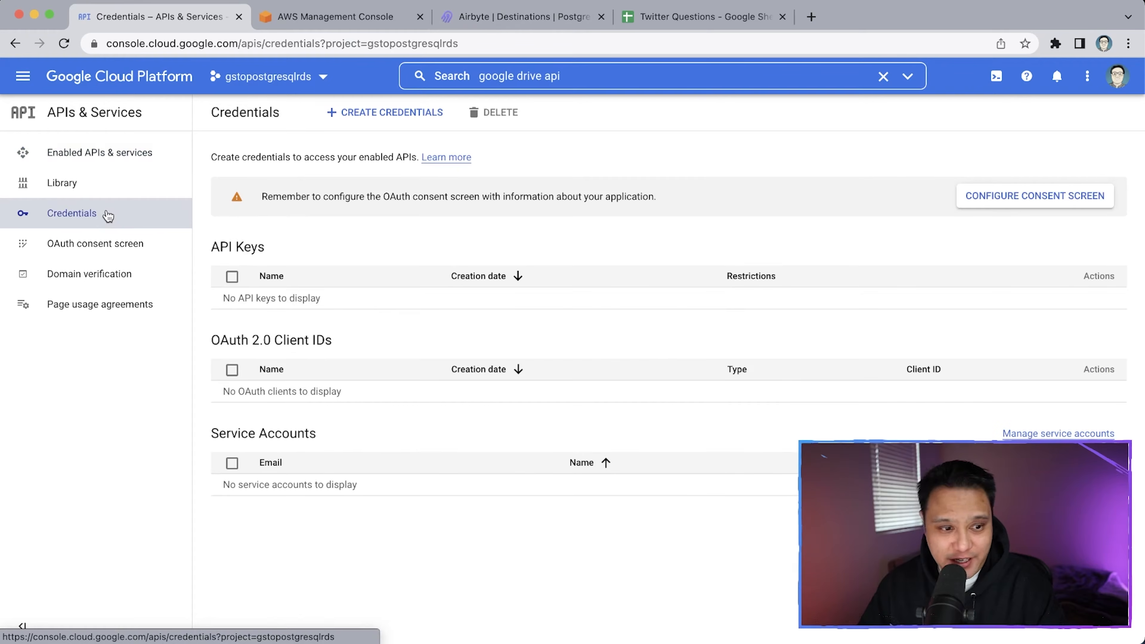
{"action": "left_click", "coordinate": [361, 119]}
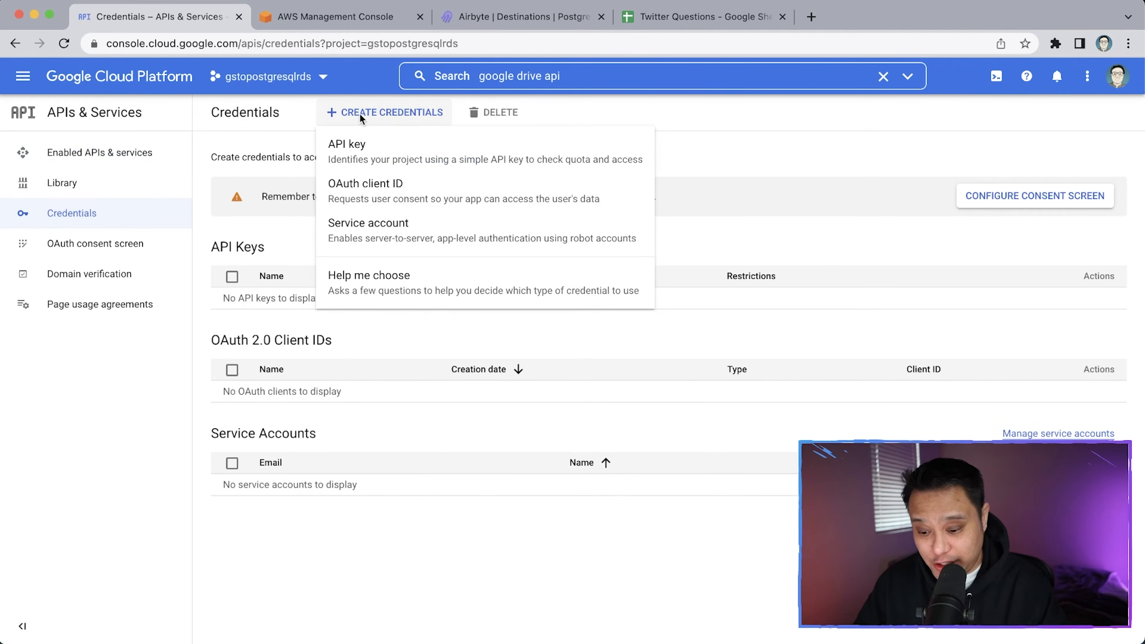
{"action": "left_click", "coordinate": [405, 235]}
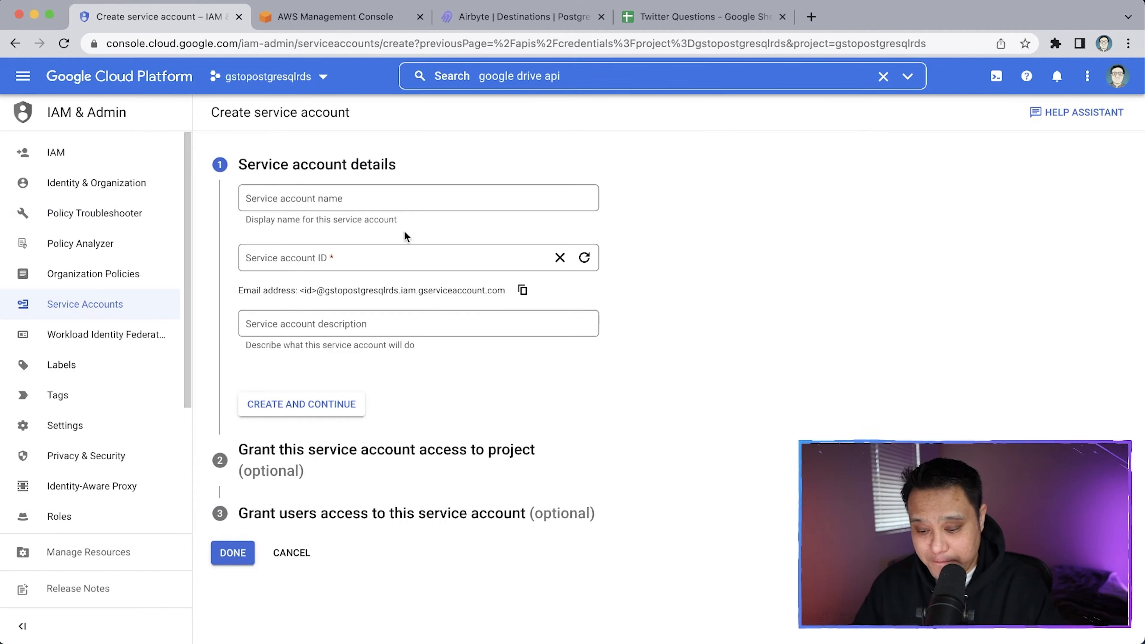
{"action": "left_click", "coordinate": [402, 203]}
{"action": "type", "text": "airbyte"}
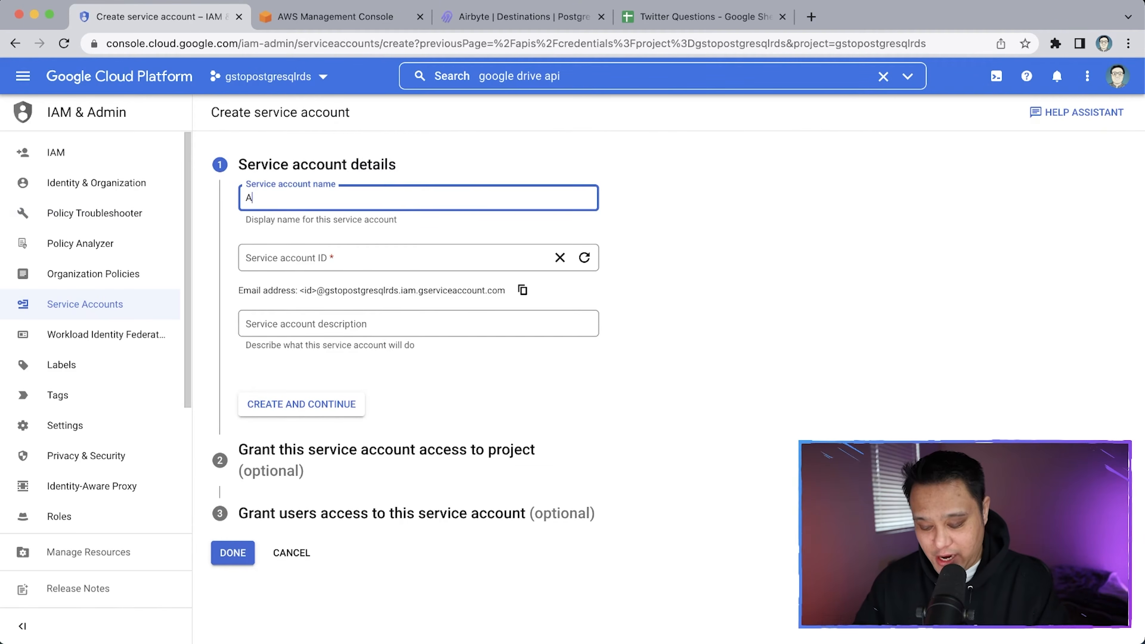
{"action": "key", "text": "Tab"}
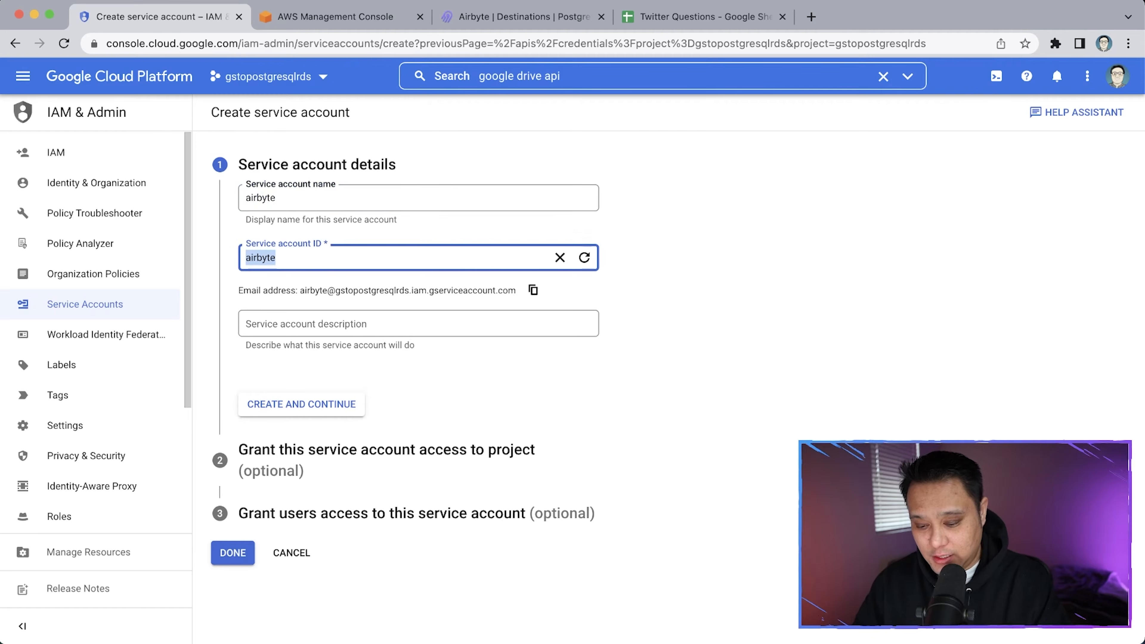
{"action": "left_click", "coordinate": [339, 403]}
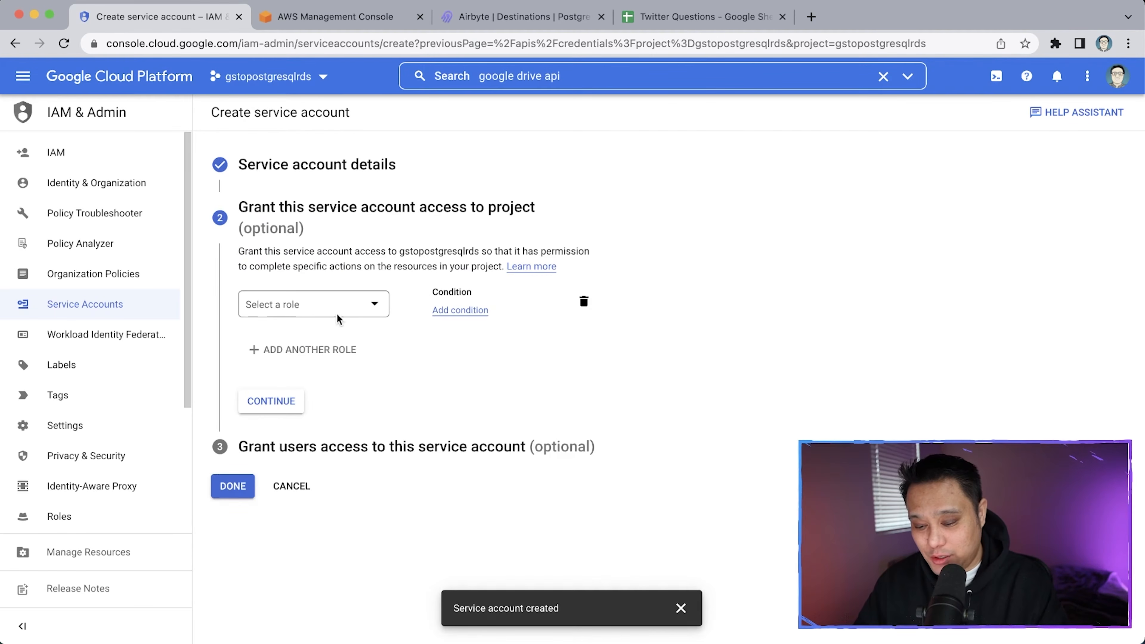
Grant the airbyte service account the Owner role and finish setup
{"action": "left_click", "coordinate": [374, 306]}
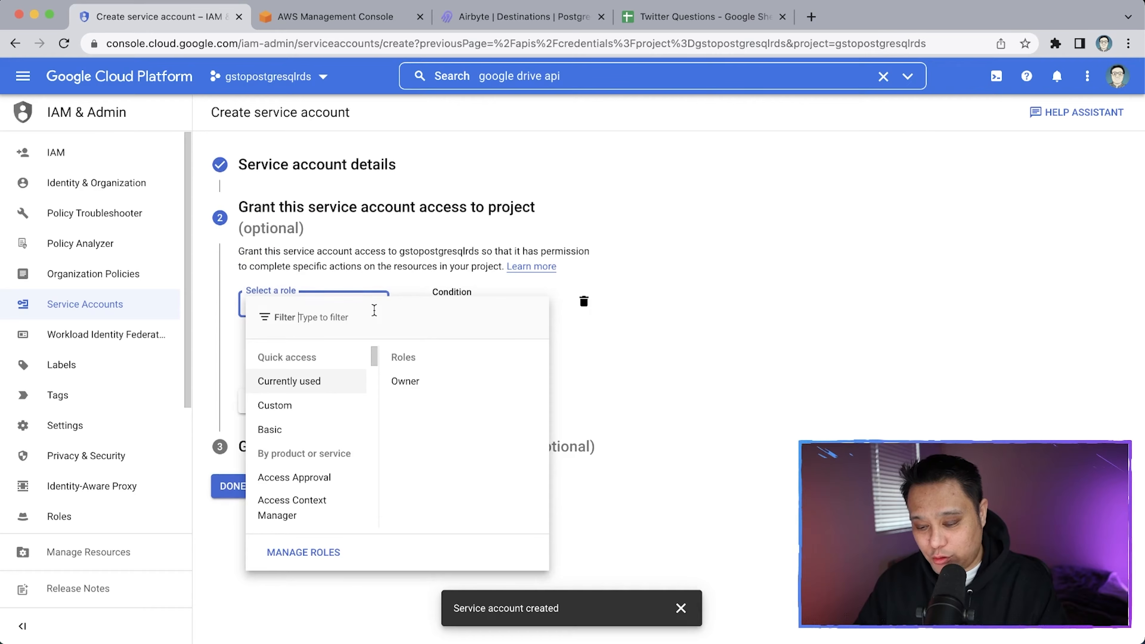
{"action": "left_click", "coordinate": [407, 382]}
{"action": "left_click", "coordinate": [412, 374]}
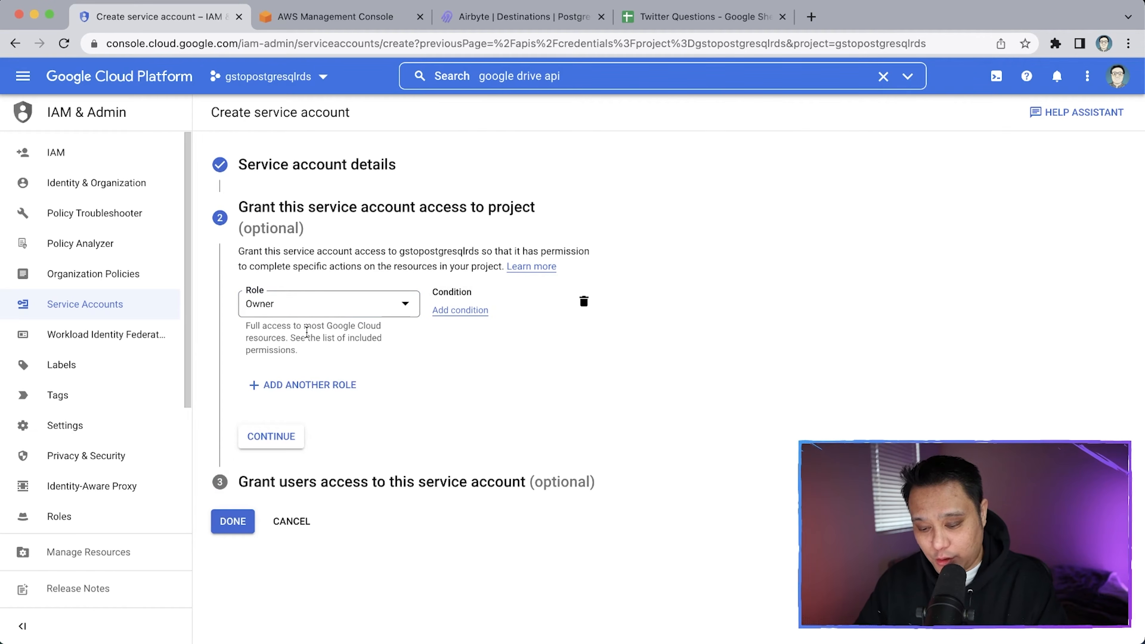
{"action": "left_click", "coordinate": [282, 444]}
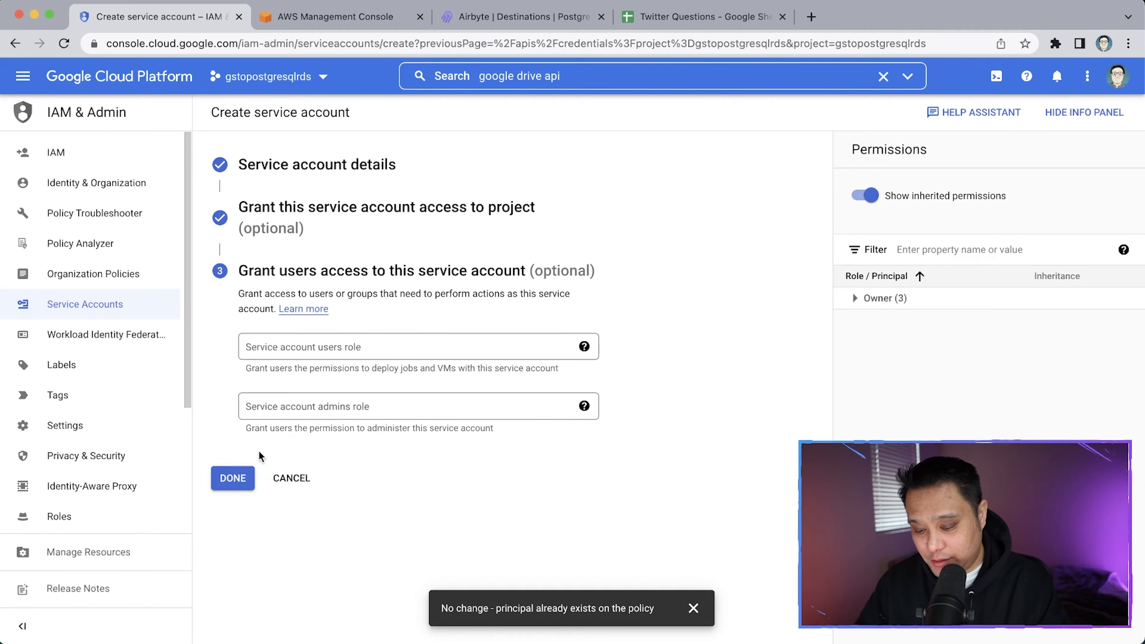
{"action": "left_click", "coordinate": [230, 476]}
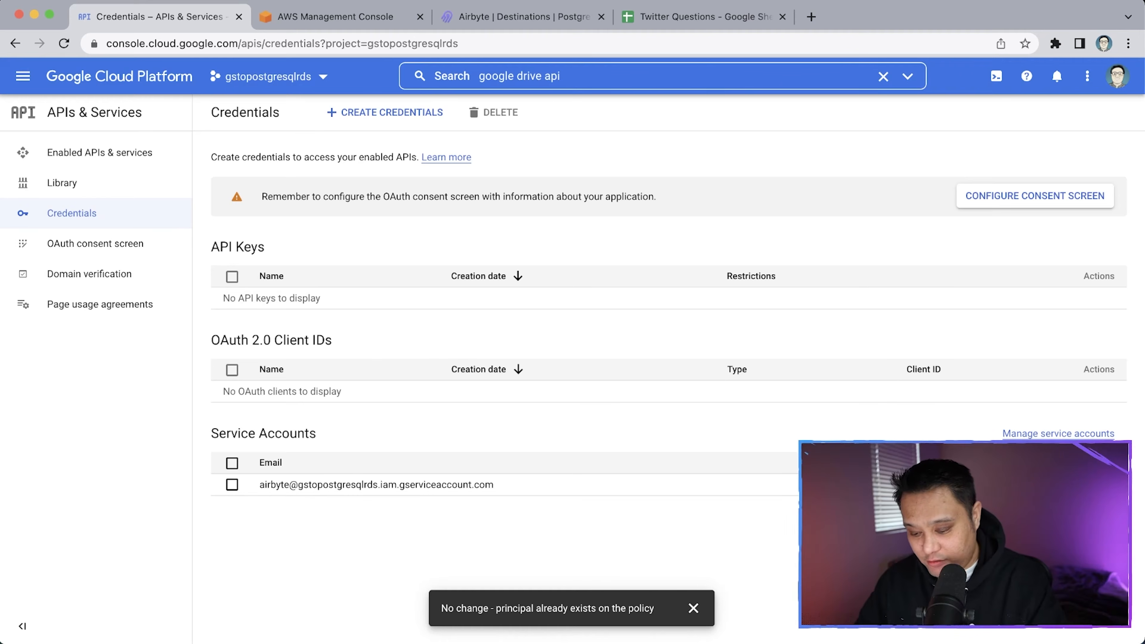
Select and copy the airbyte service account's email address
{"action": "scroll", "coordinate": [312, 538], "scroll_direction": "up", "scroll_amount": 5}
{"action": "scroll", "coordinate": [311, 537], "scroll_direction": "down", "scroll_amount": 2}
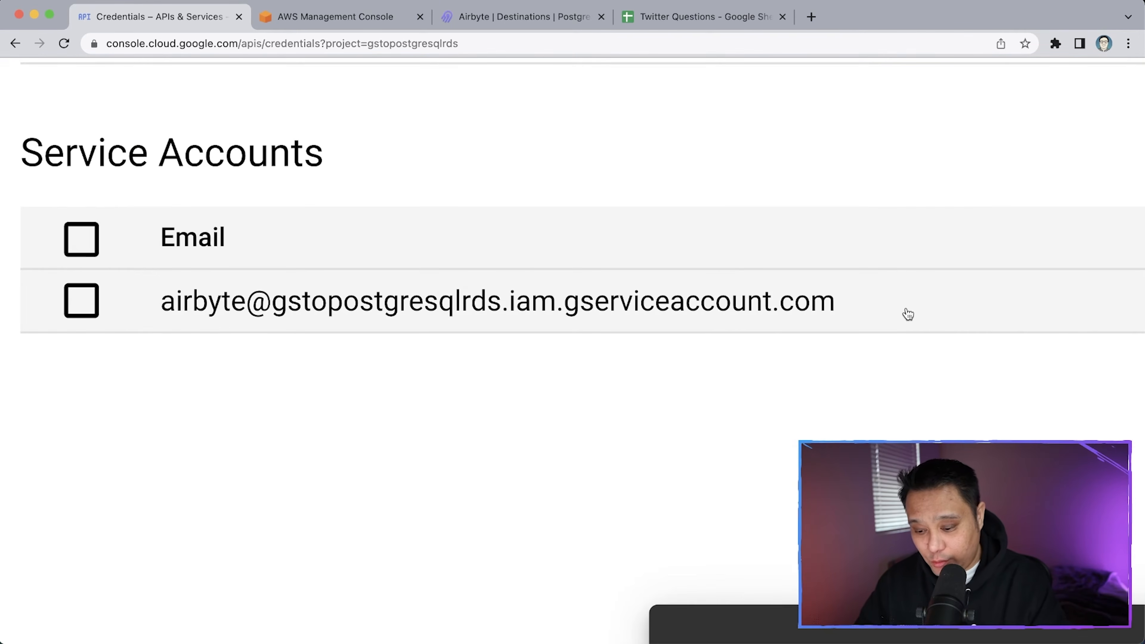
{"action": "left_click_drag", "start_coordinate": [899, 320], "coordinate": [159, 311]}
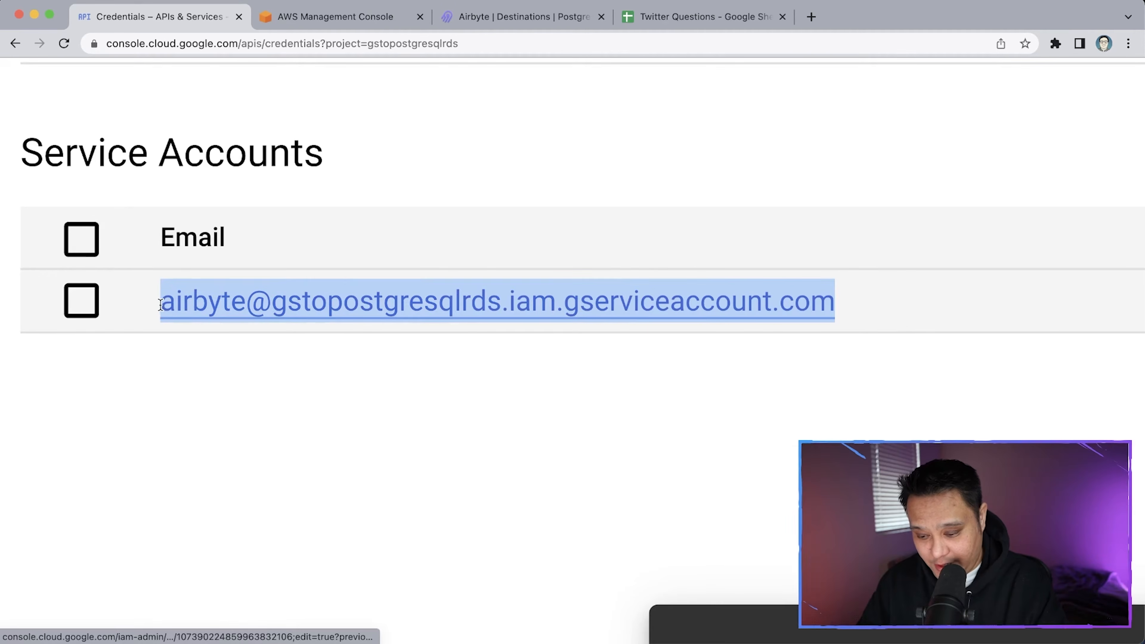
{"action": "key", "text": "super+c"}
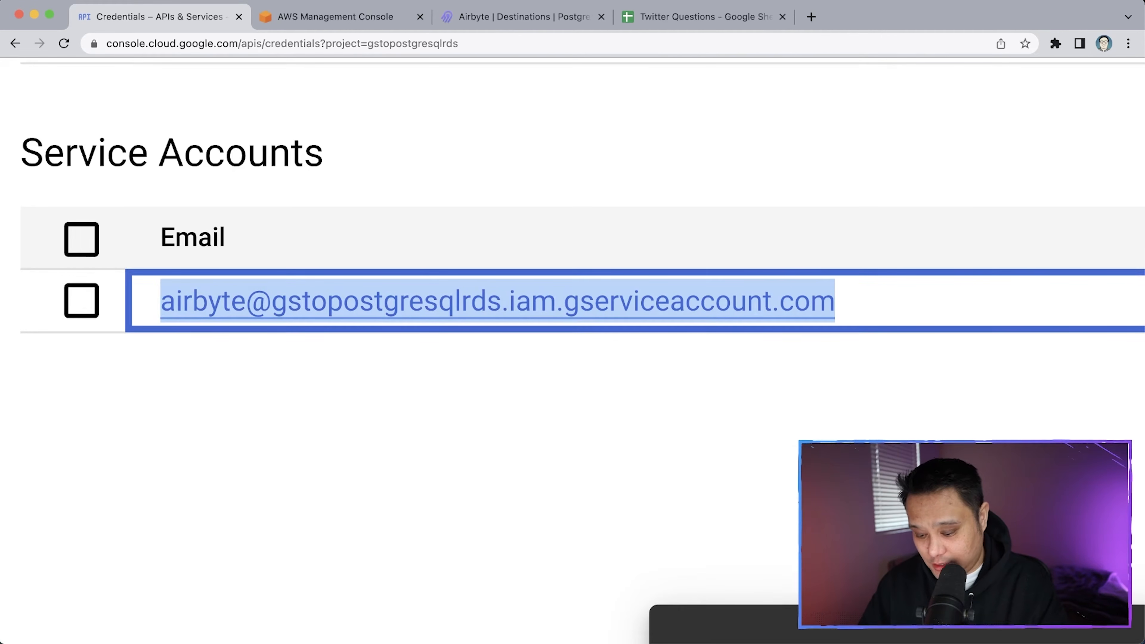
Zoom the page out and open the airbyte service account's details
{"action": "key", "text": "super+Tab"}
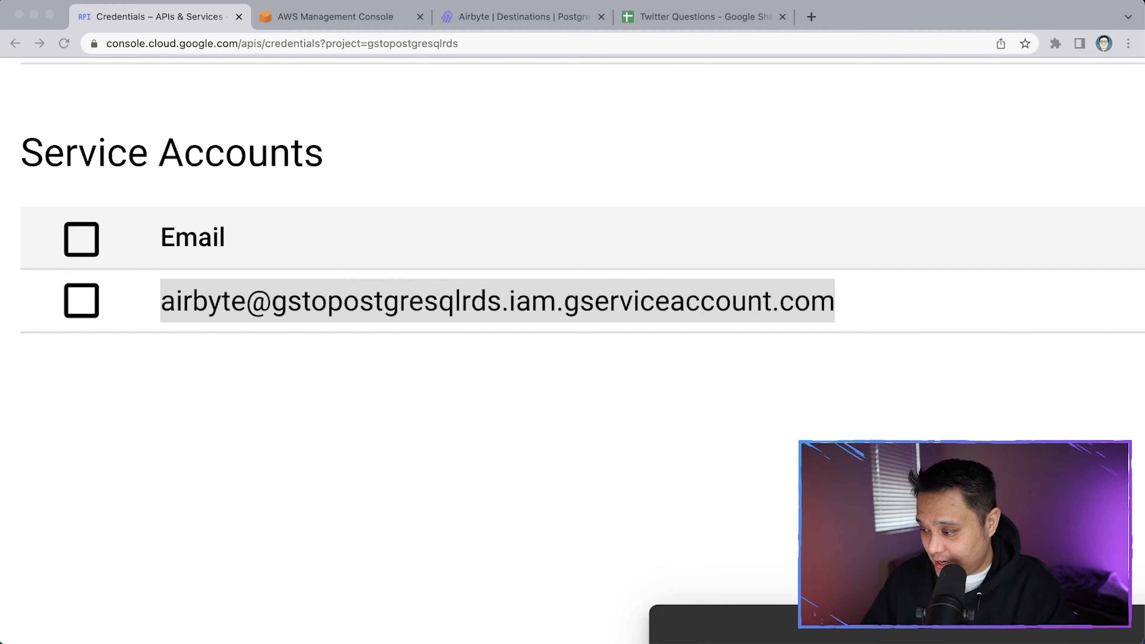
{"action": "key", "text": "super+minus"}
{"action": "key", "text": "super+minus"}
{"action": "key", "text": "super+minus"}
{"action": "key", "text": "super+minus"}
{"action": "key", "text": "super+minus"}
{"action": "key", "text": "super+minus"}
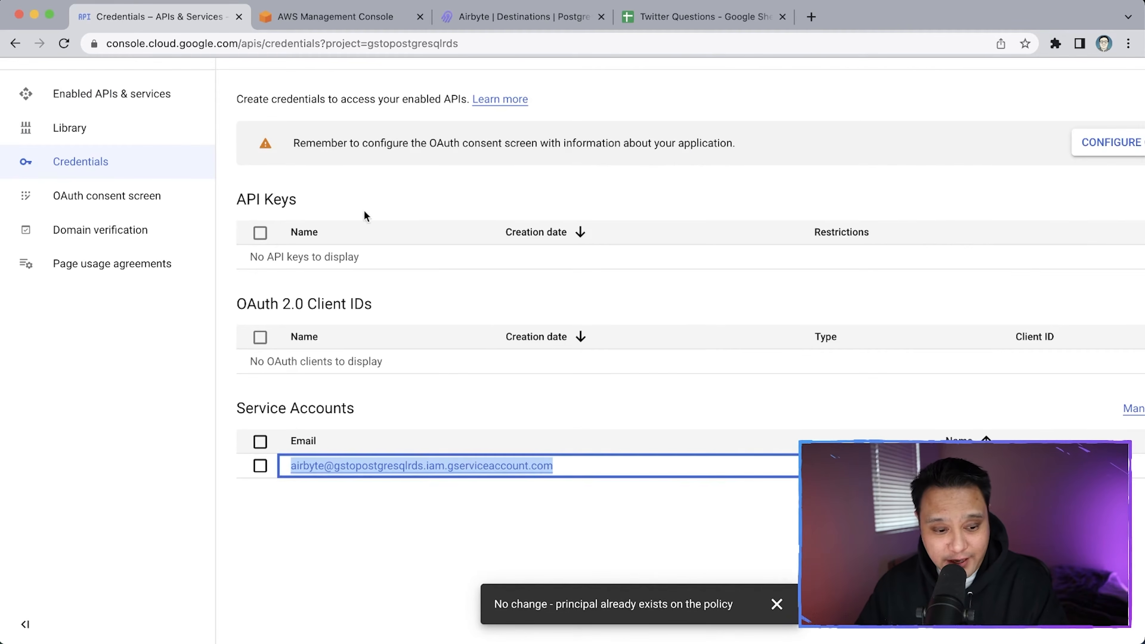
{"action": "key", "text": "super+minus"}
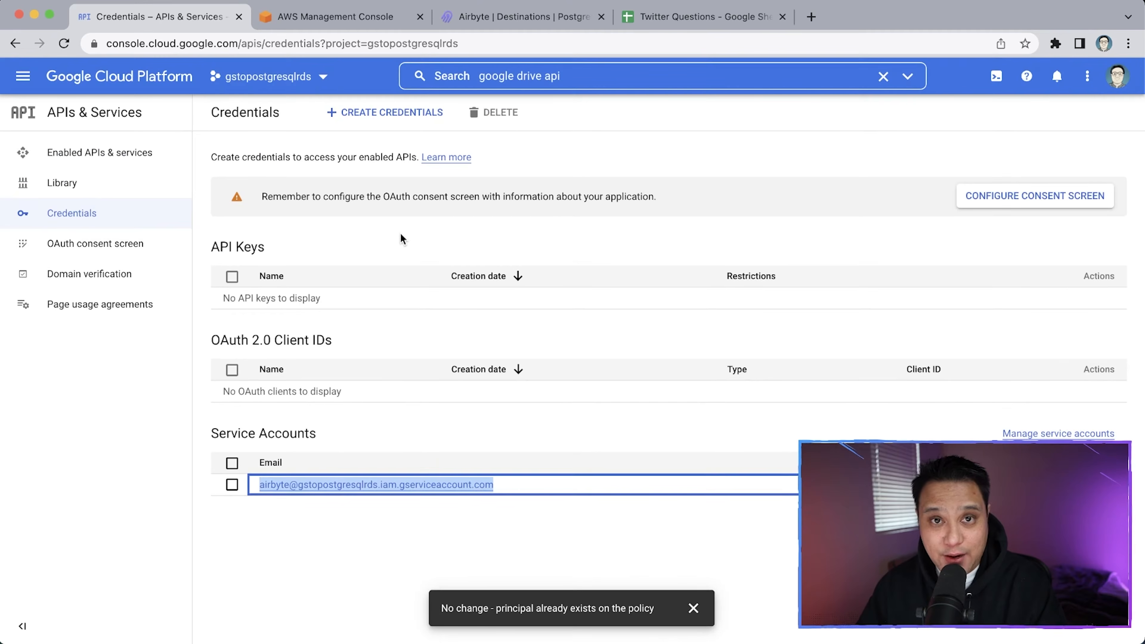
{"action": "left_click", "coordinate": [377, 562]}
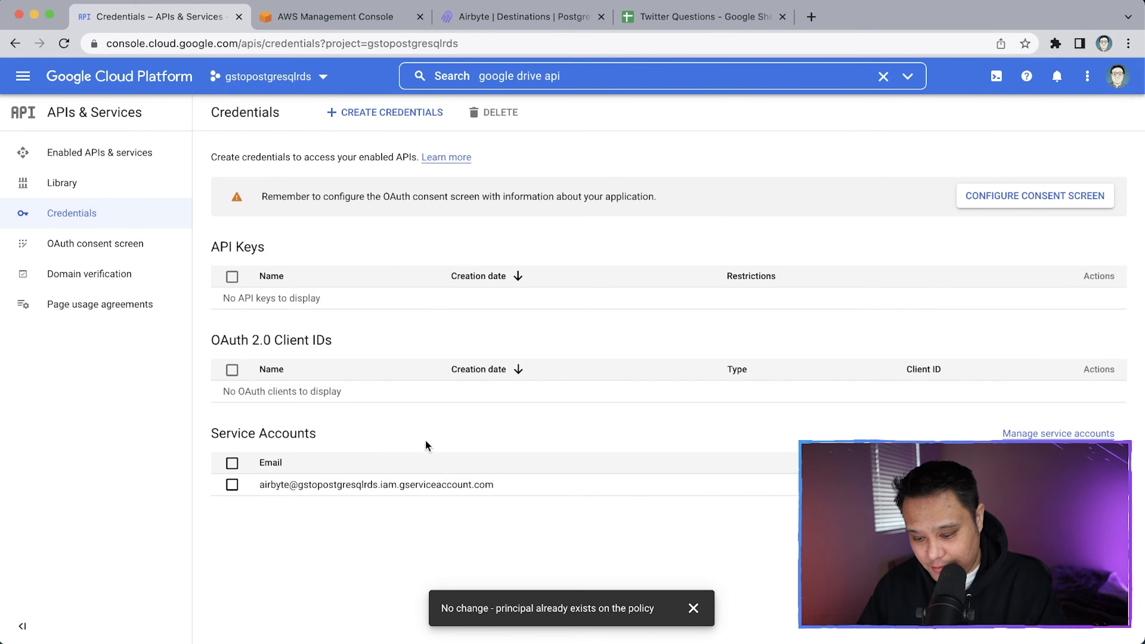
{"action": "left_click", "coordinate": [411, 484]}
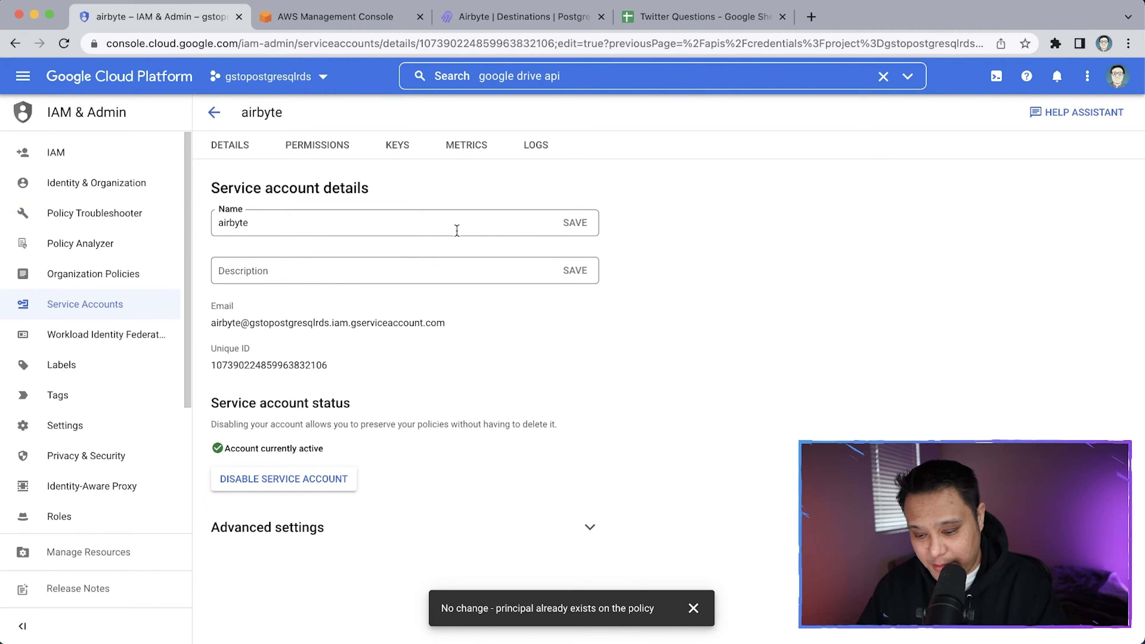
Add a new JSON private key on the airbyte account's Keys tab and download it
{"action": "left_click", "coordinate": [405, 147]}
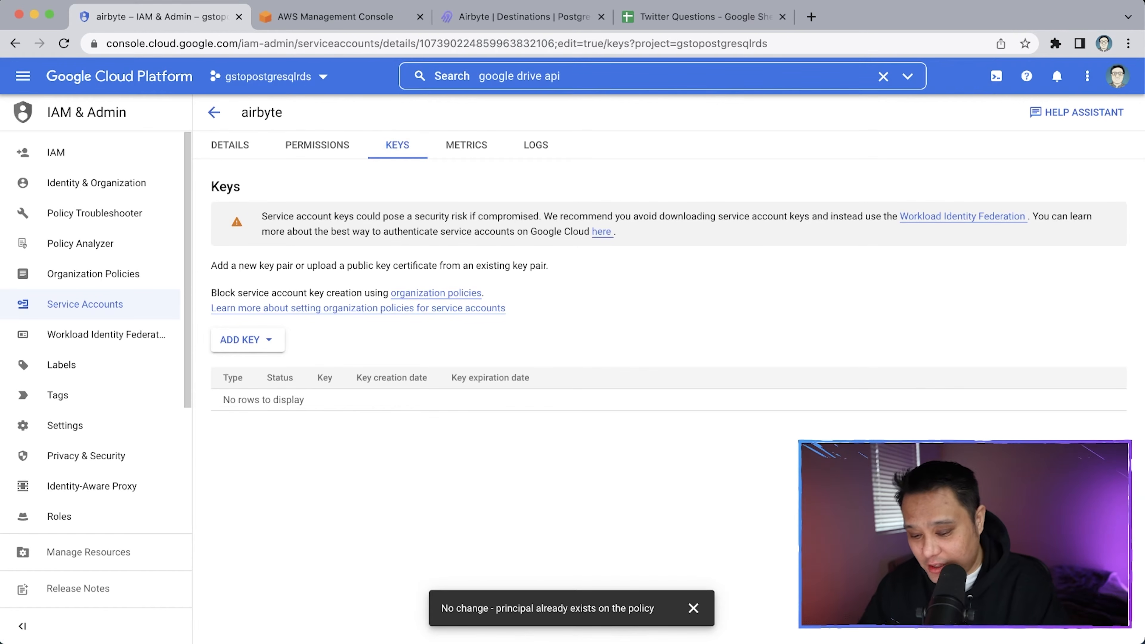
{"action": "left_click", "coordinate": [268, 351]}
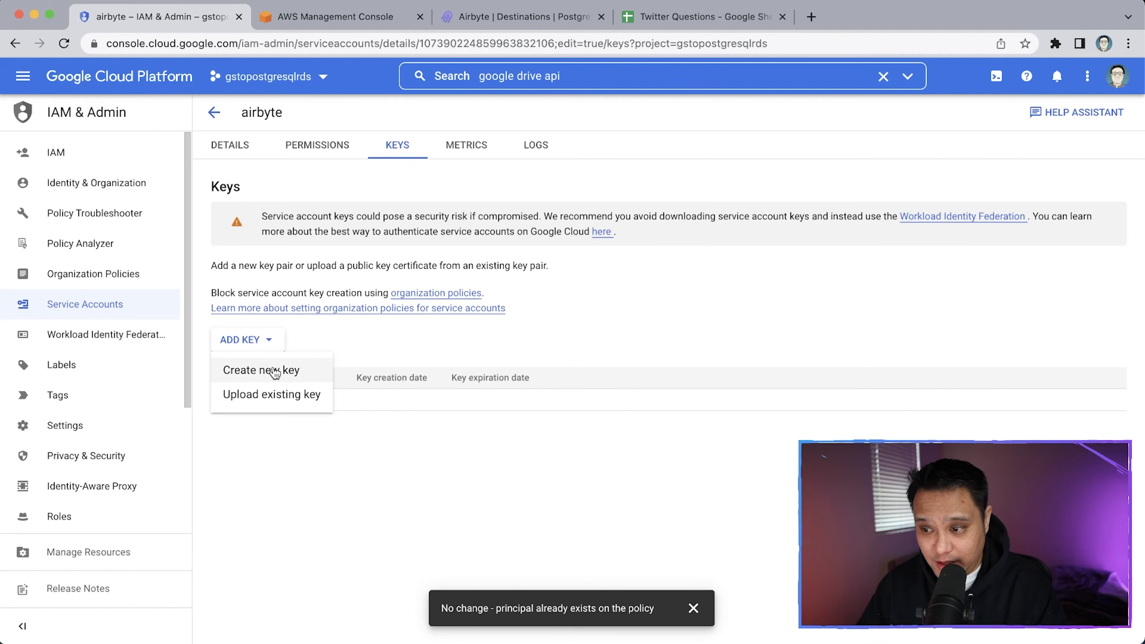
{"action": "left_click", "coordinate": [274, 372]}
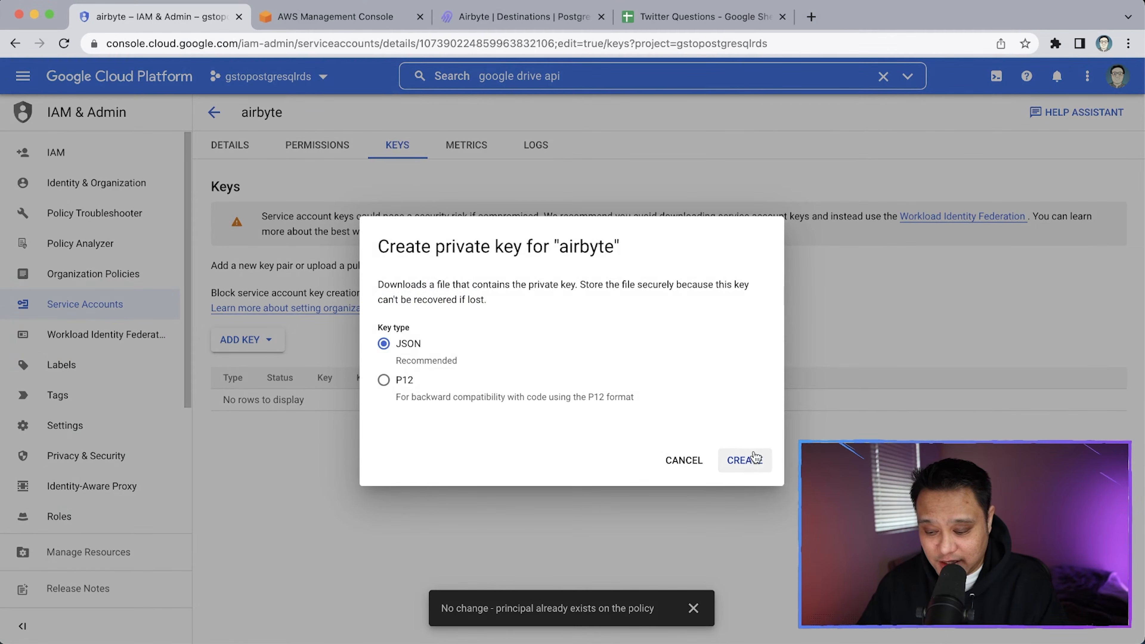
{"action": "left_click", "coordinate": [746, 463]}
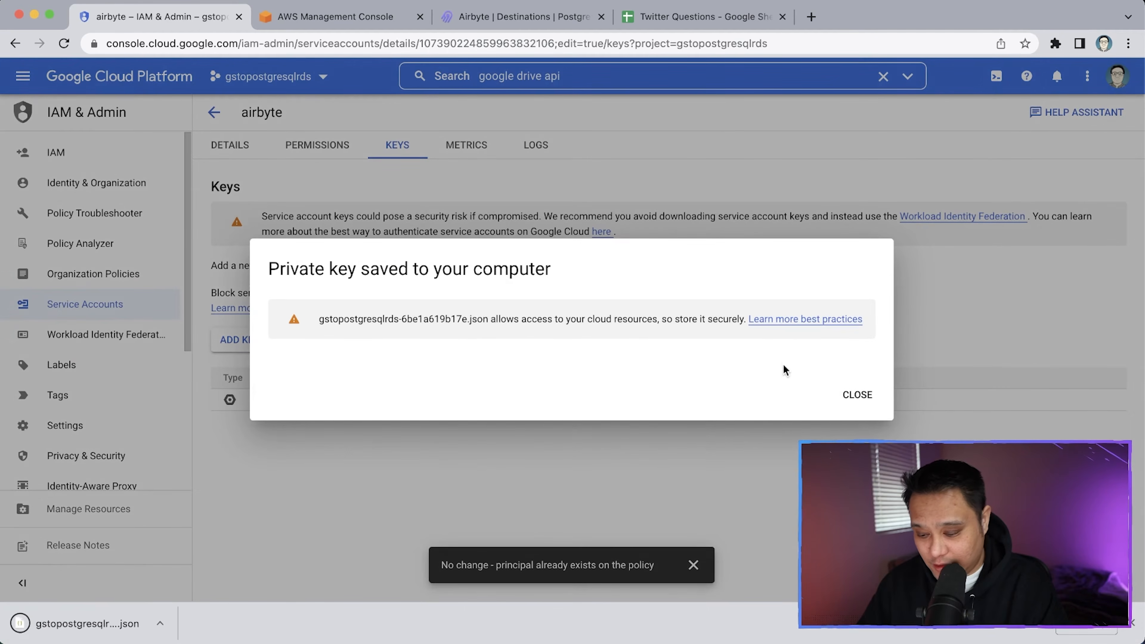
{"action": "left_click", "coordinate": [859, 396]}
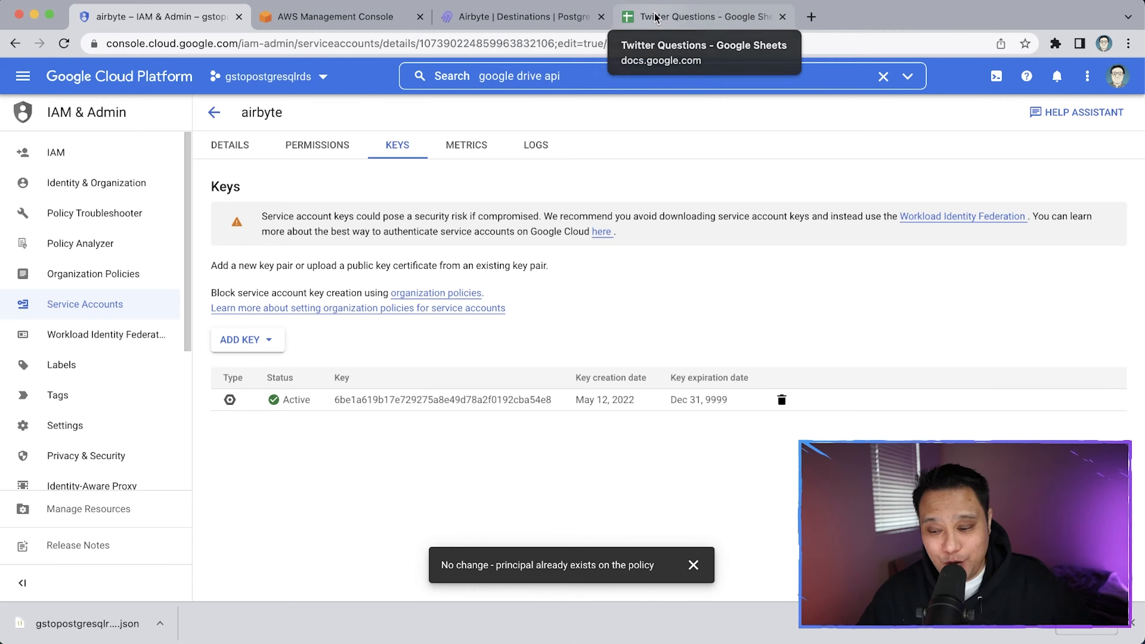
Share the Twitter Questions spreadsheet as Editor with the pasted service-account email
{"action": "left_click", "coordinate": [634, 16]}
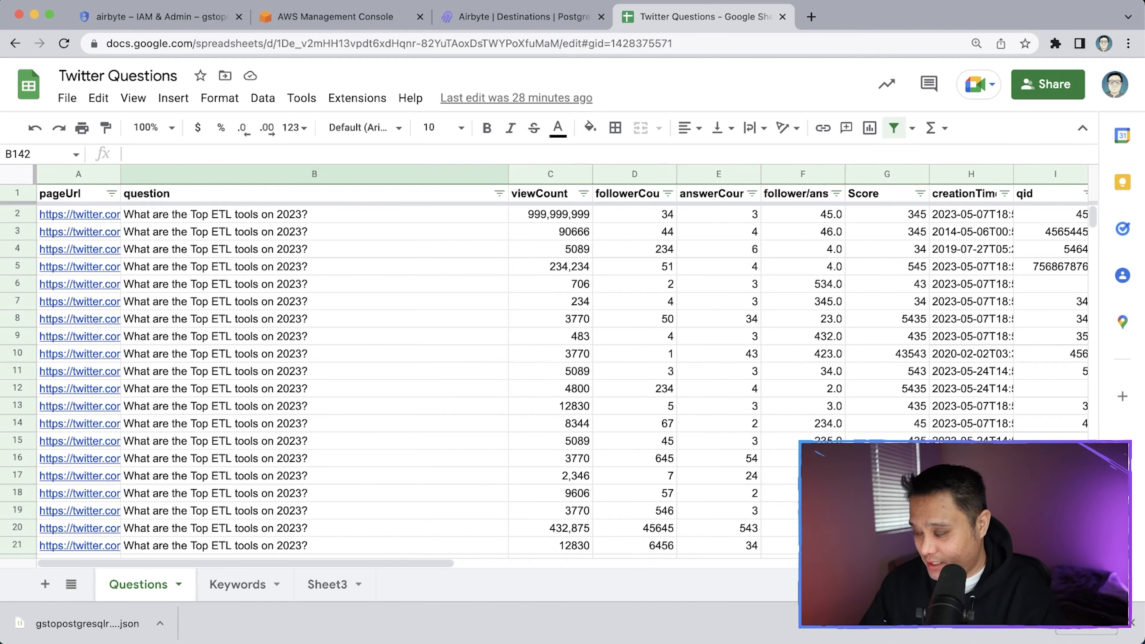
{"action": "key", "text": "super+minus"}
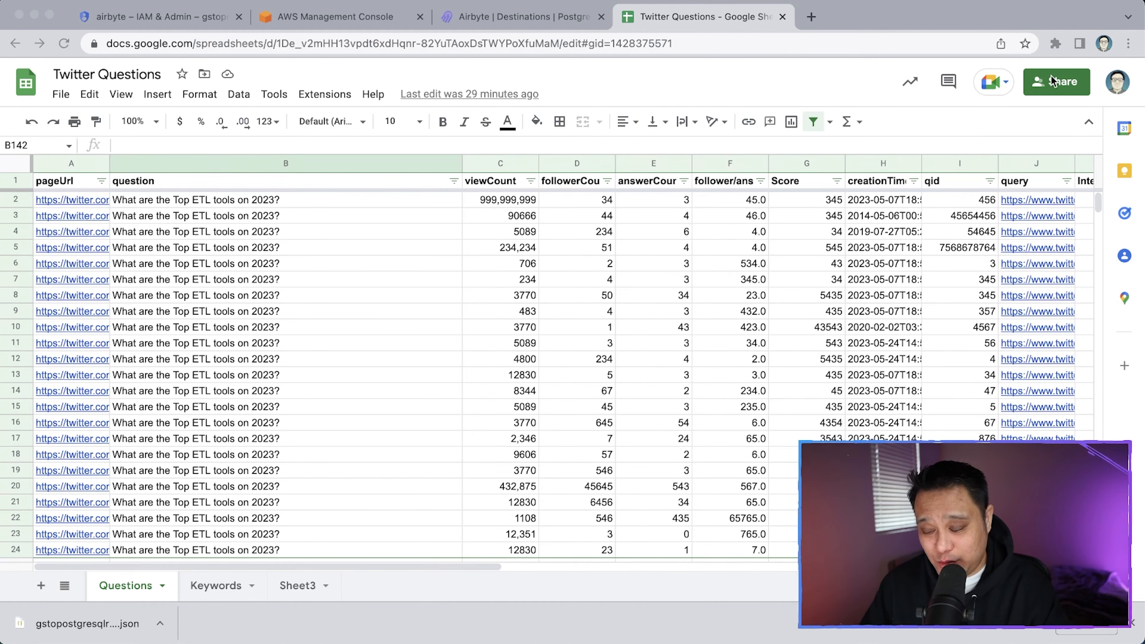
{"action": "left_click", "coordinate": [1054, 85]}
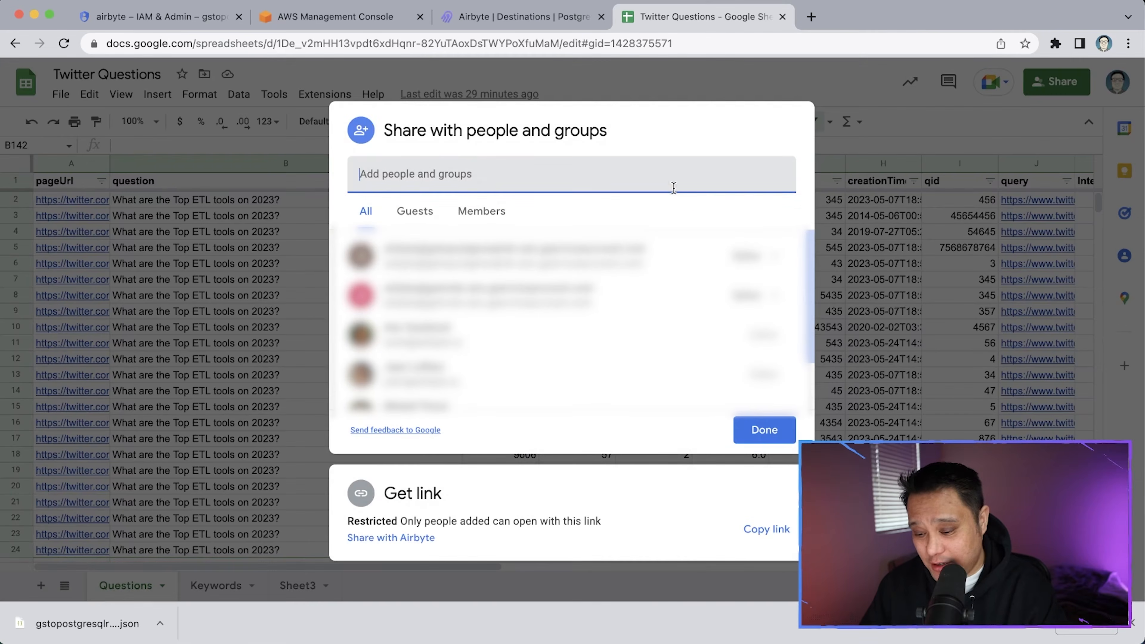
{"action": "key", "text": "super+v"}
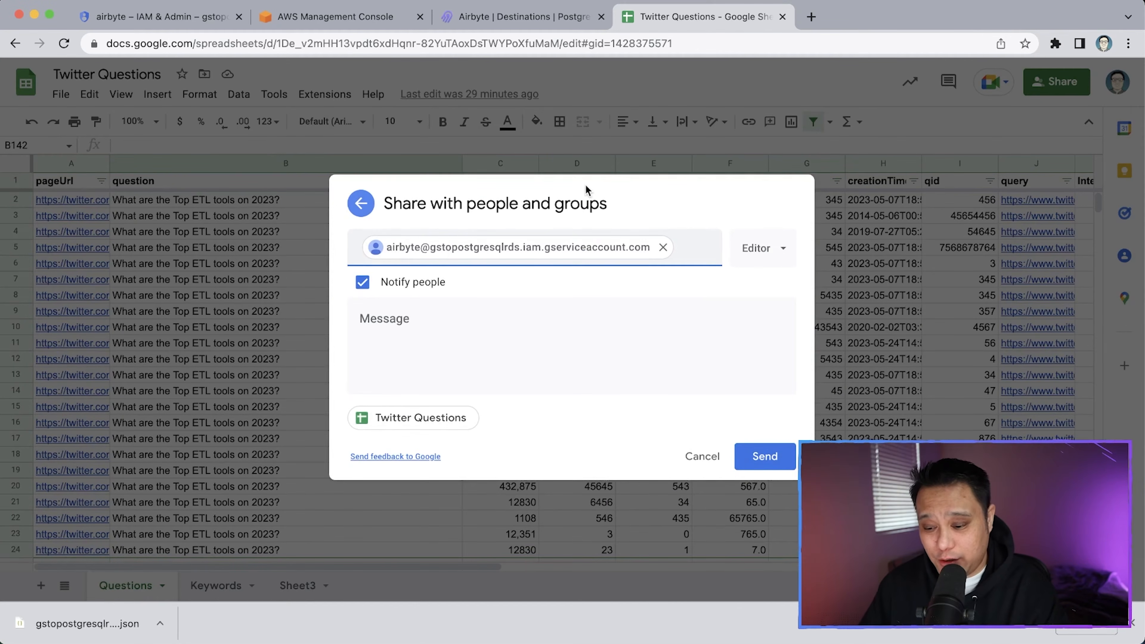
{"action": "left_click", "coordinate": [761, 460]}
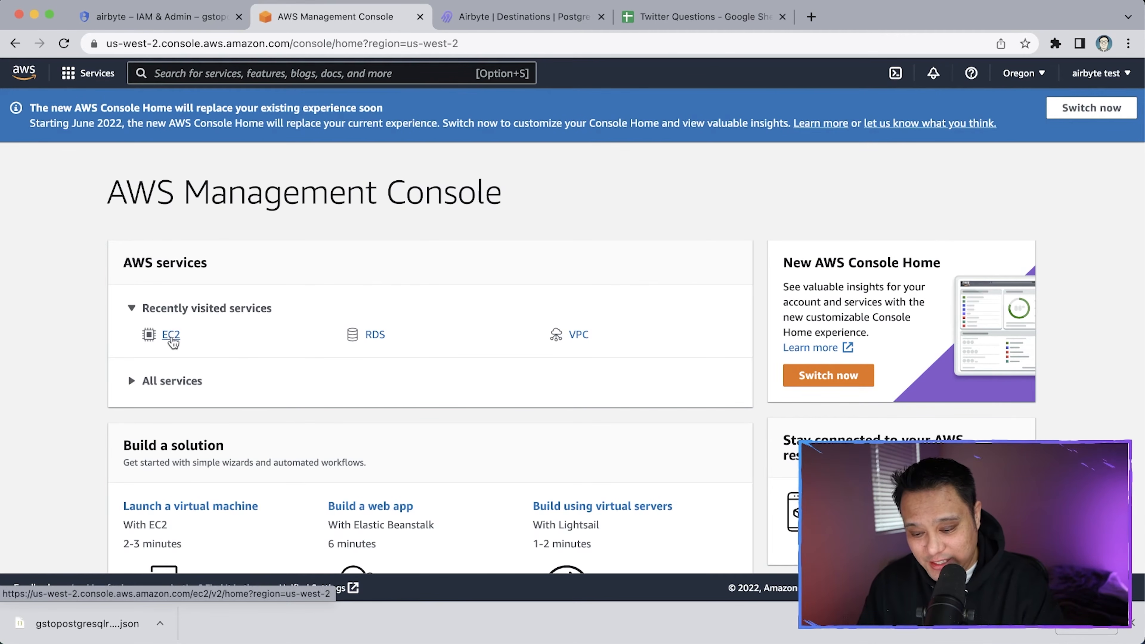
Go to EC2 Security Groups and start creating a new security group
{"action": "left_click", "coordinate": [90, 73]}
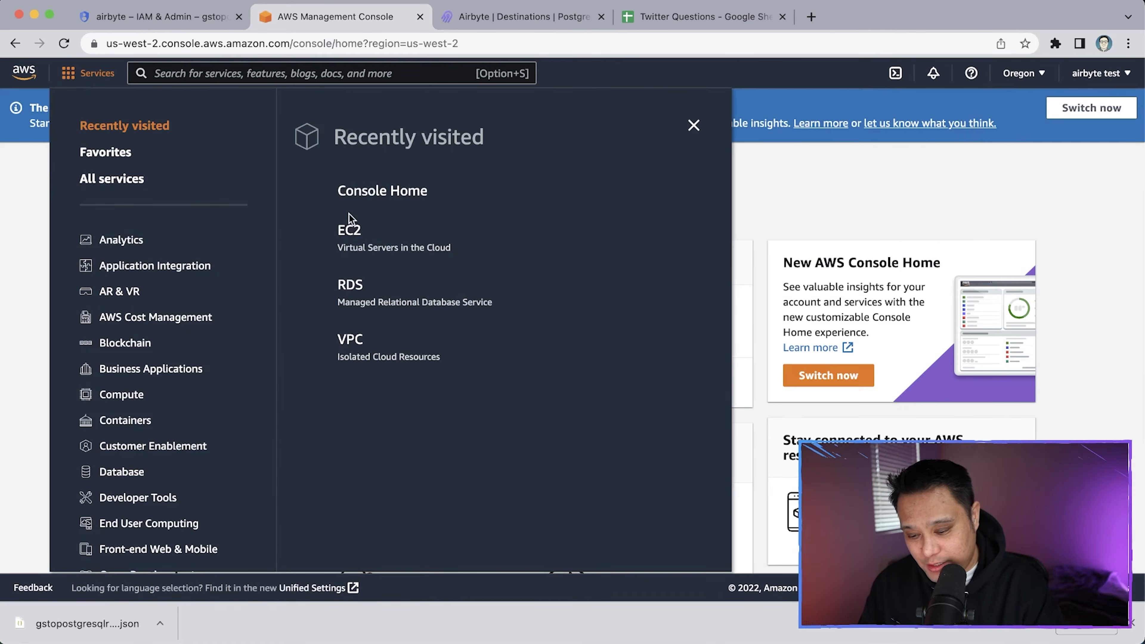
{"action": "left_click", "coordinate": [315, 74]}
{"action": "type", "text": "EC2"}
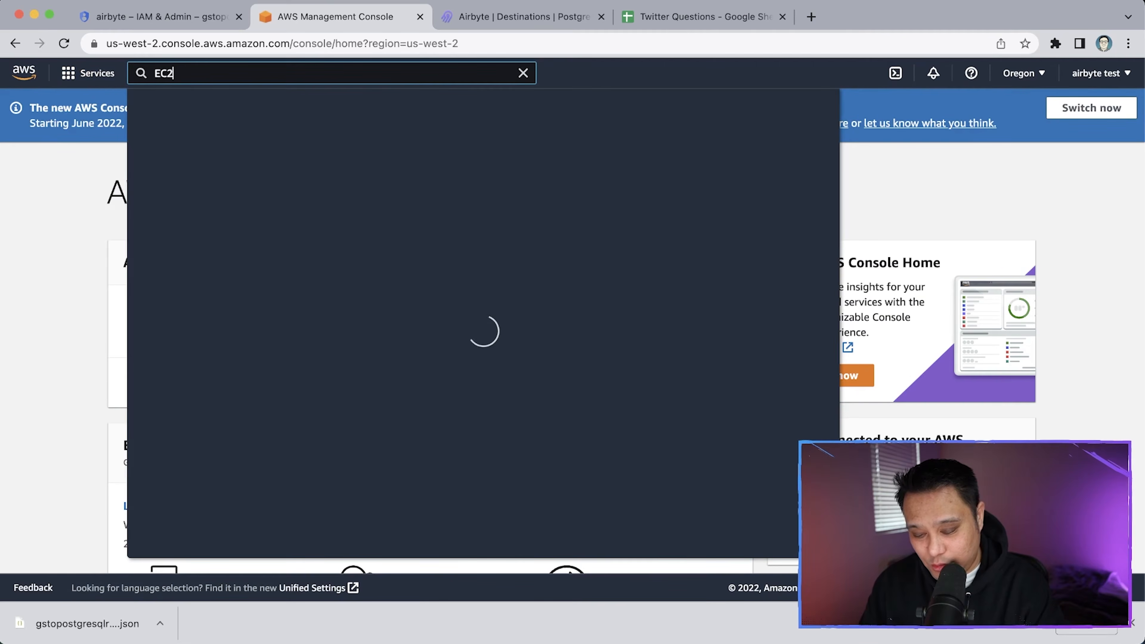
{"action": "left_click", "coordinate": [373, 200]}
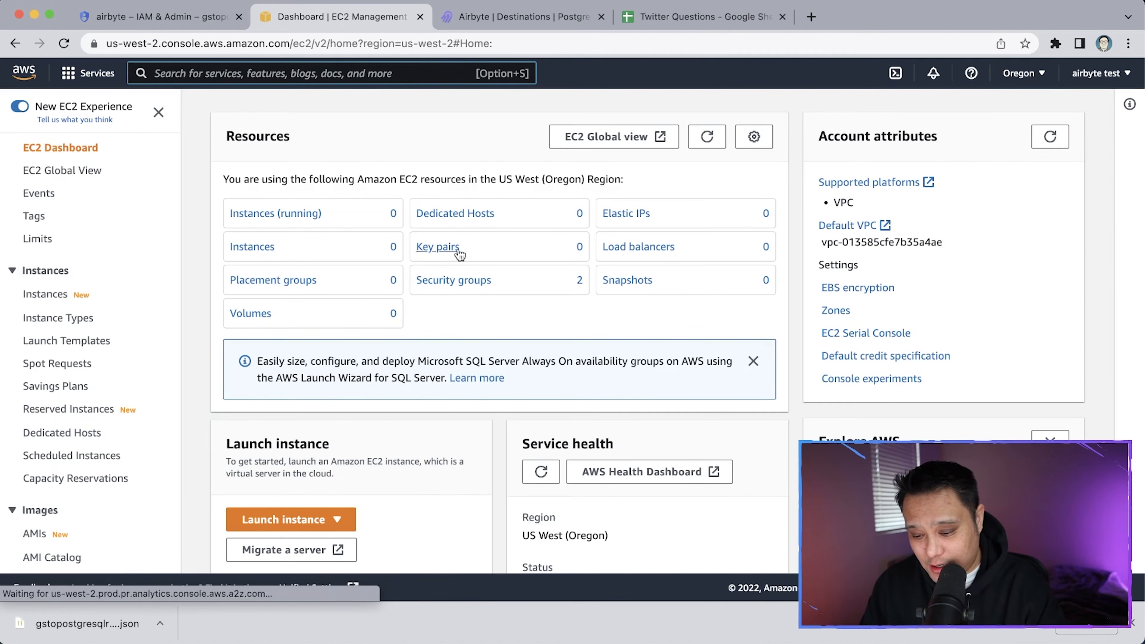
{"action": "left_click", "coordinate": [463, 281]}
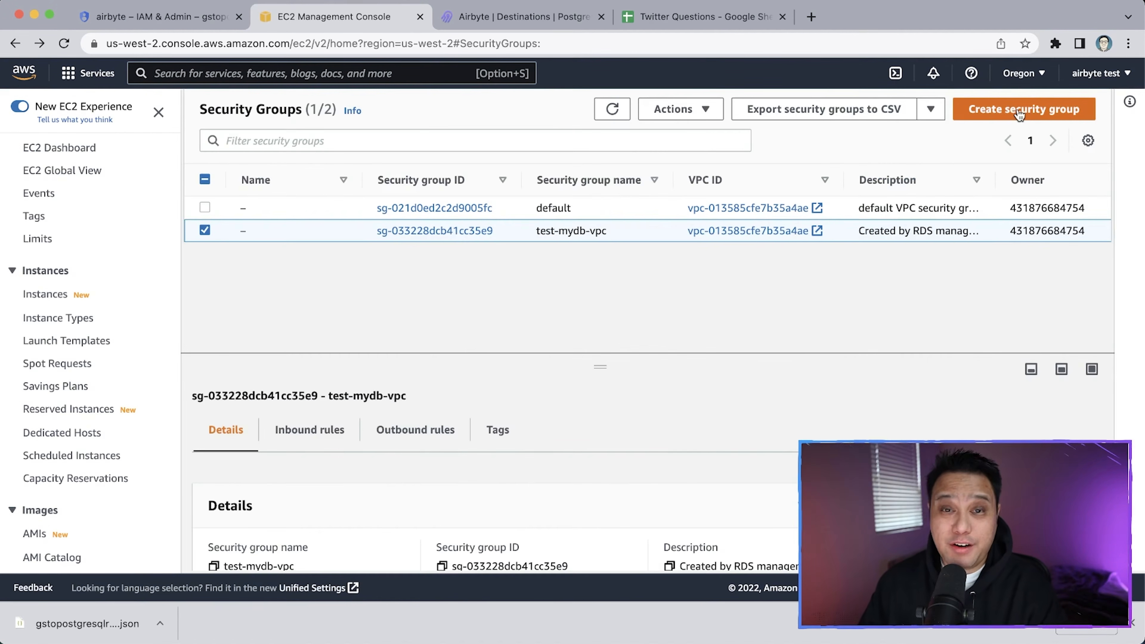
{"action": "left_click", "coordinate": [1020, 110]}
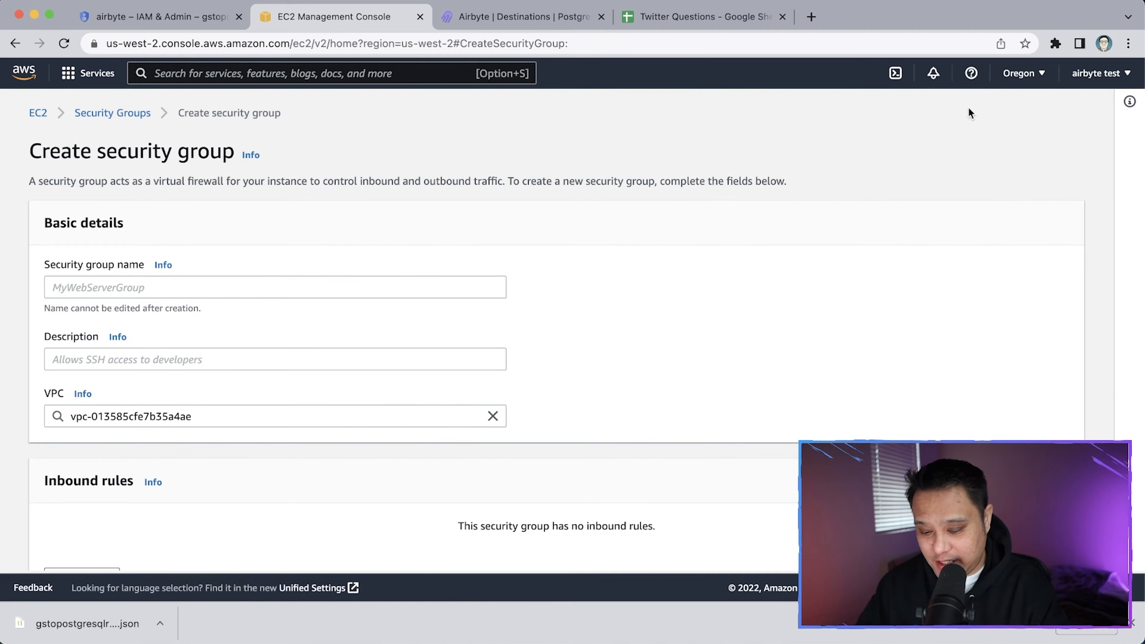
Name the security group 'airbyte cloud' with description 'whitelist Airbyte Cloud IP'
{"action": "left_click", "coordinate": [278, 282]}
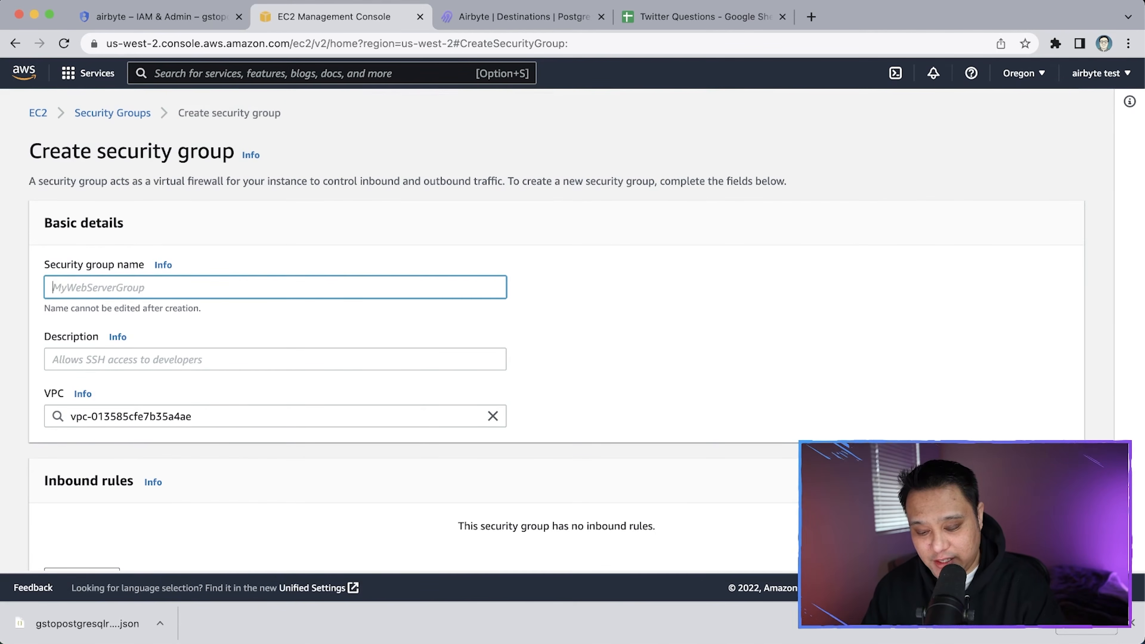
{"action": "type", "text": "airbyte"}
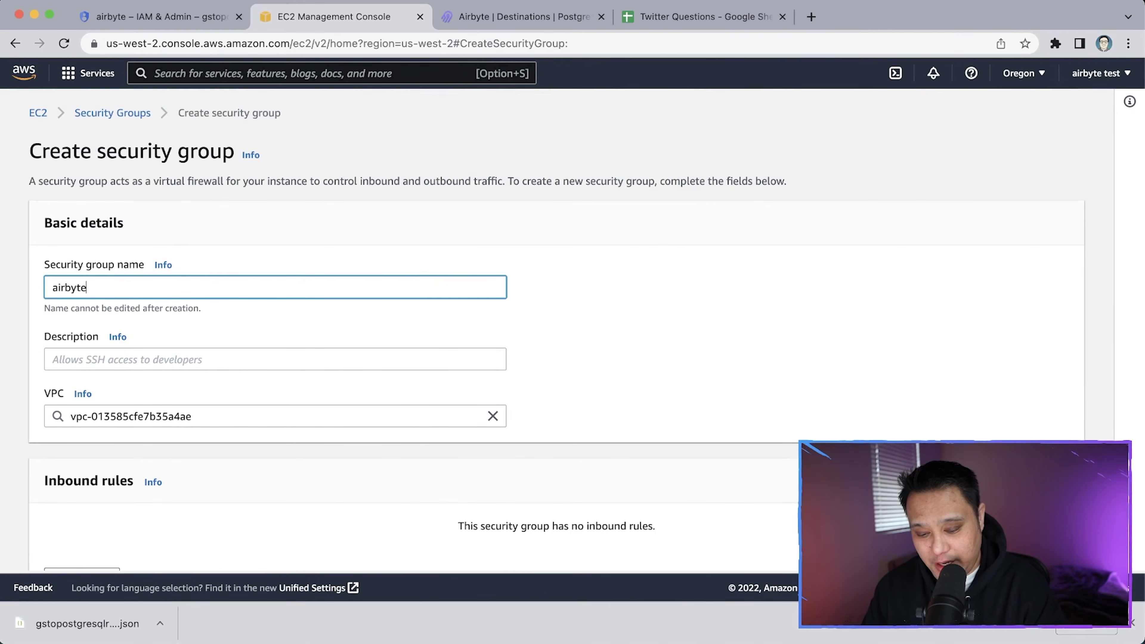
{"action": "type", "text": " cloud"}
{"action": "key", "text": "Tab"}
{"action": "key", "text": "Tab"}
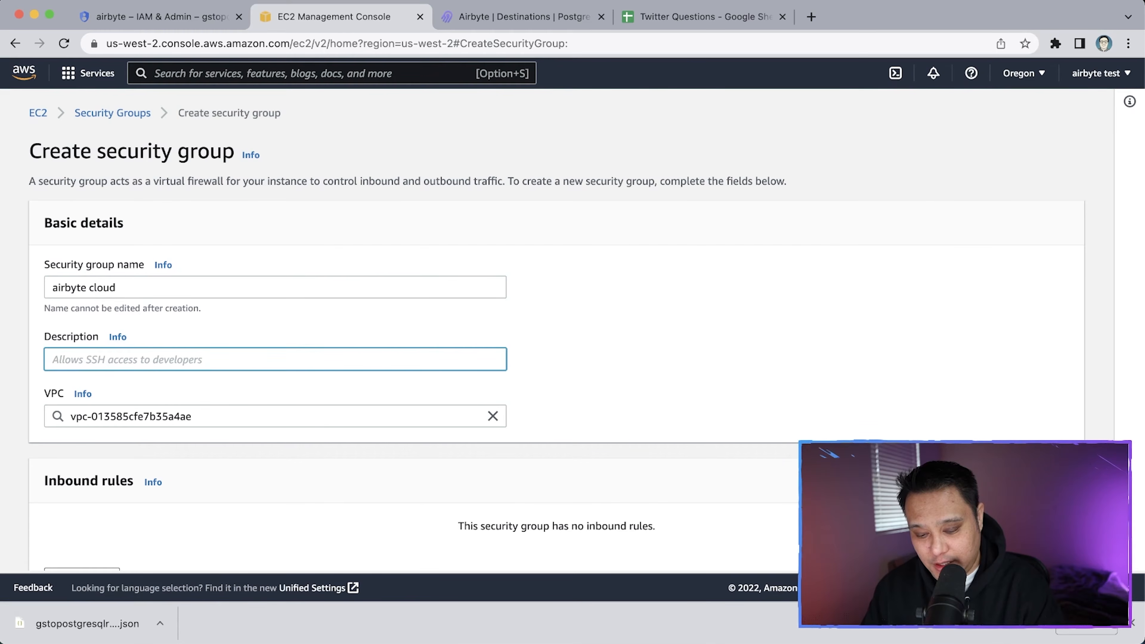
{"action": "type", "text": "whitelist"}
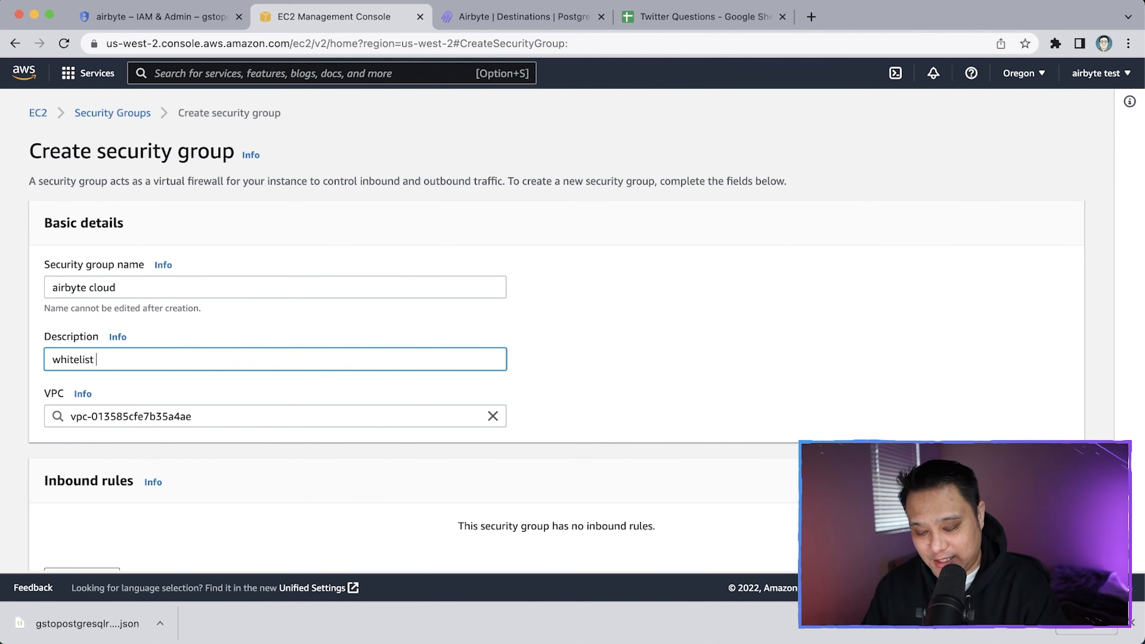
{"action": "type", "text": " Airbyt"}
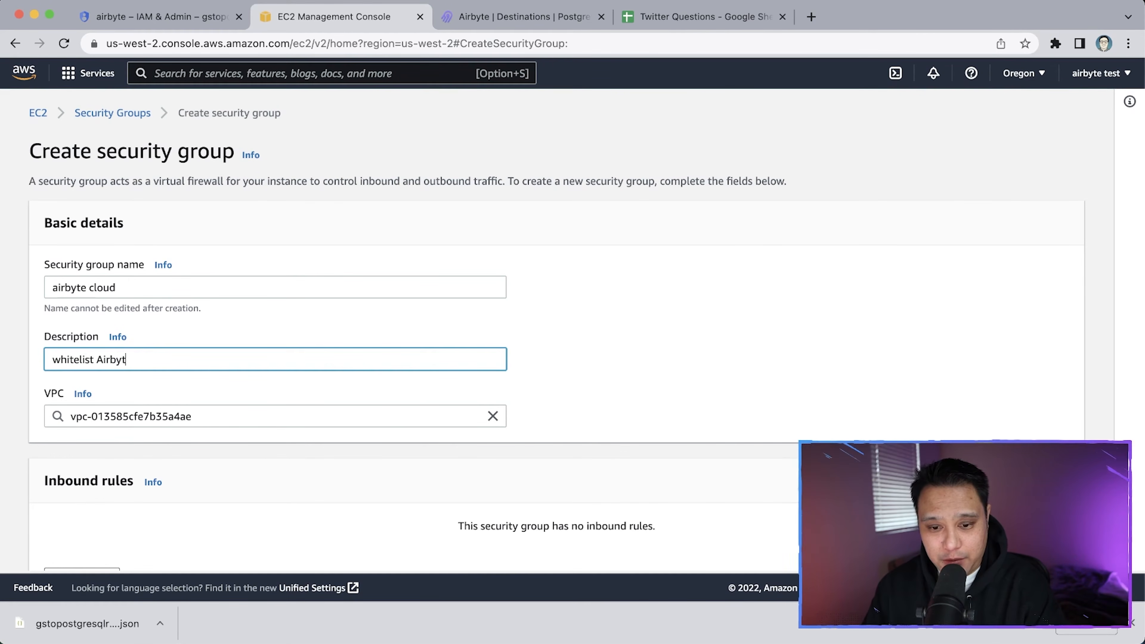
{"action": "type", "text": "e Cloud IP"}
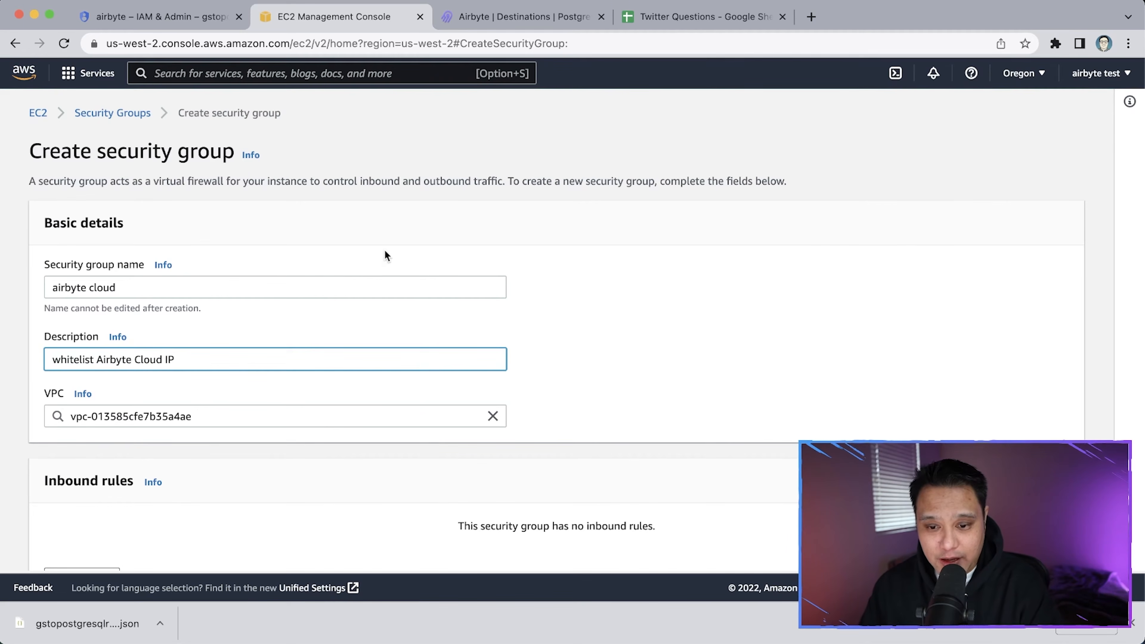
{"action": "scroll", "coordinate": [487, 344], "scroll_direction": "down", "scroll_amount": 3}
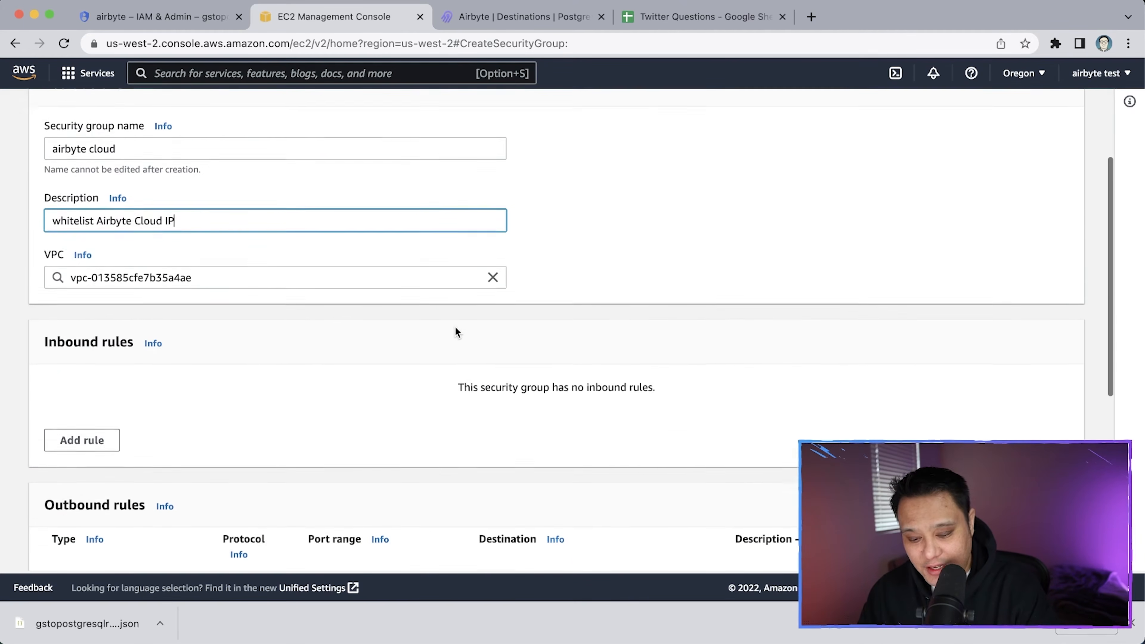
{"action": "scroll", "coordinate": [275, 361], "scroll_direction": "down", "scroll_amount": 2}
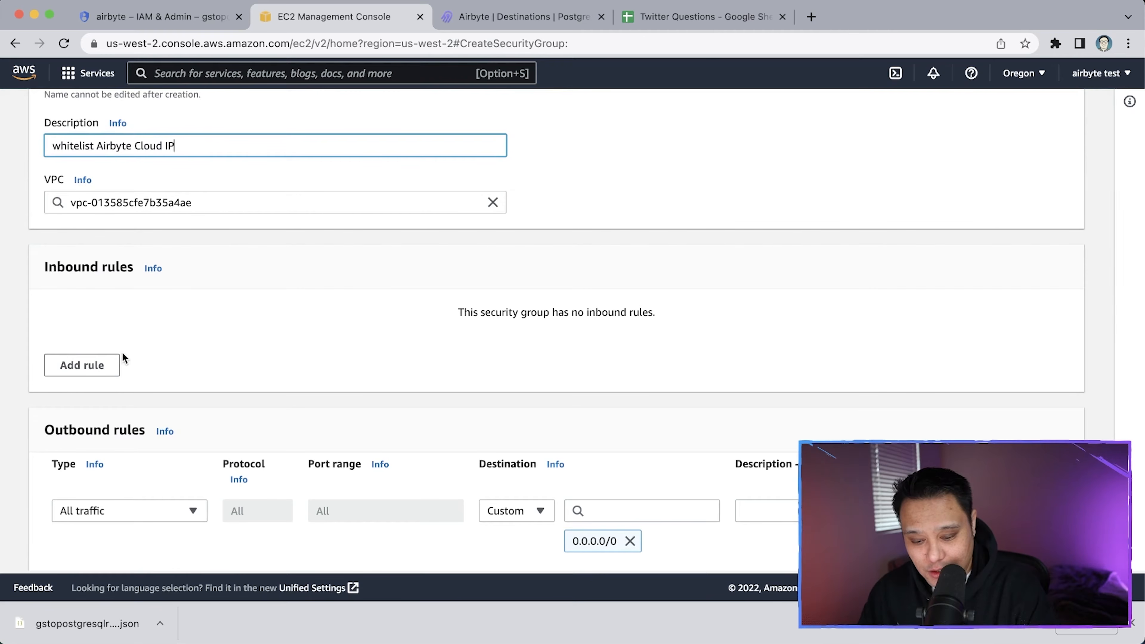
{"action": "scroll", "coordinate": [102, 366], "scroll_direction": "down", "scroll_amount": 2}
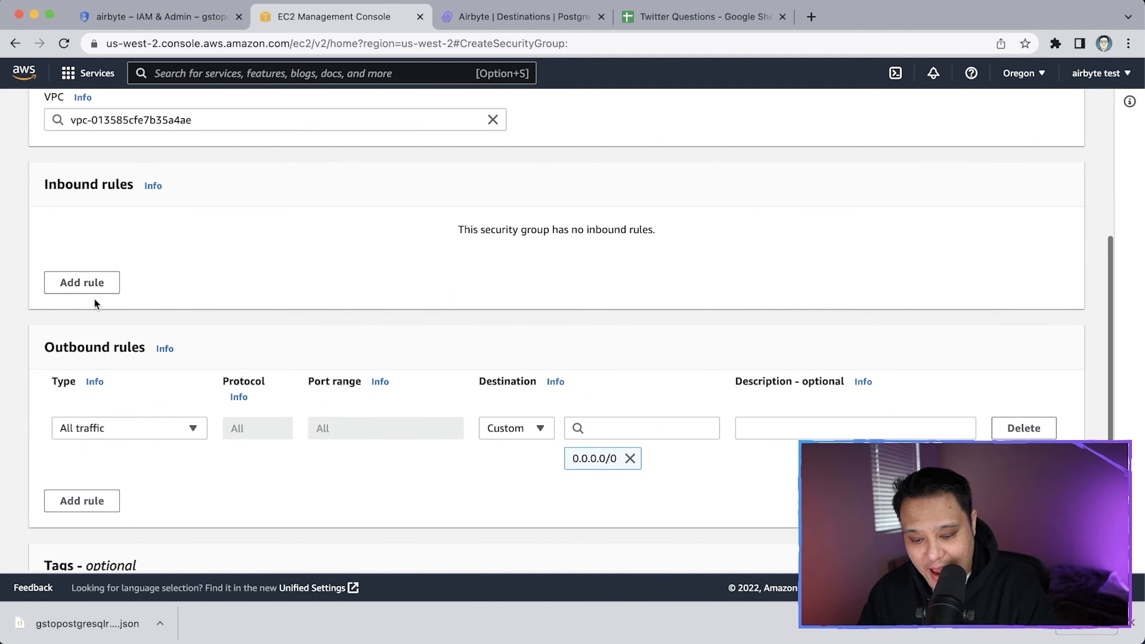
Add a PostgreSQL inbound rule with source 34.106.109.131/32
{"action": "left_click", "coordinate": [92, 287]}
{"action": "type", "text": "post"}
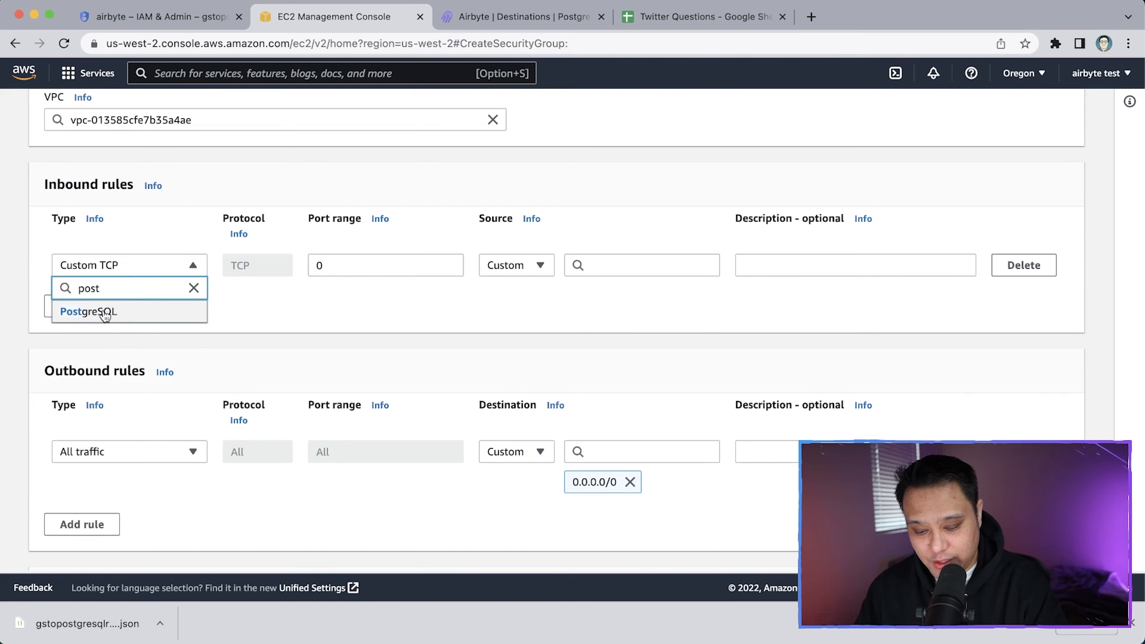
{"action": "left_click", "coordinate": [101, 314]}
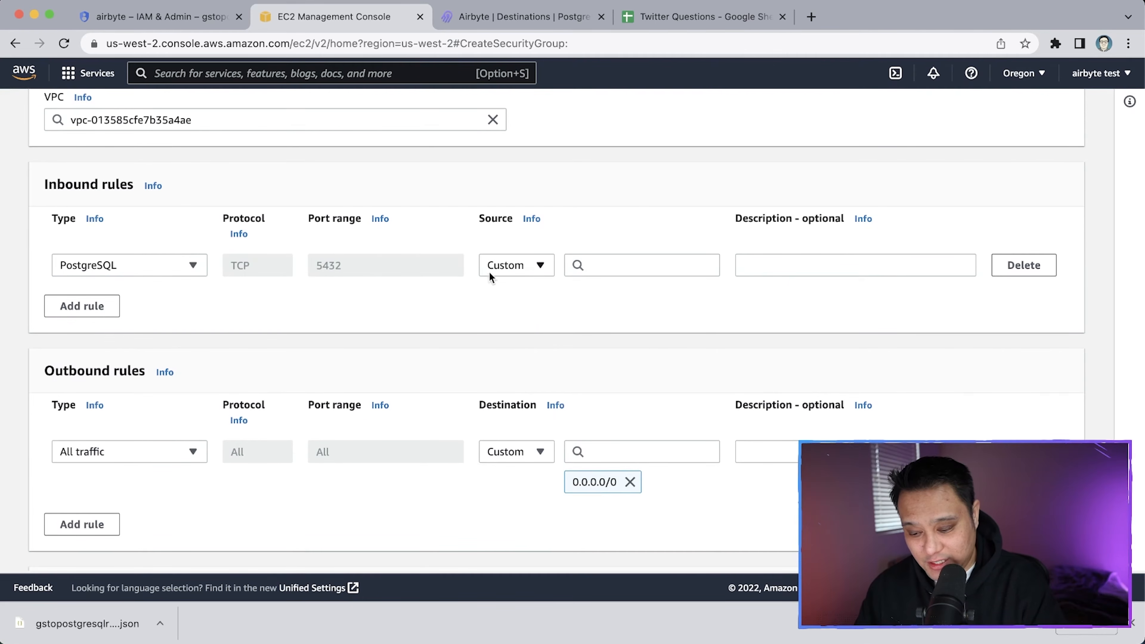
{"action": "left_click", "coordinate": [647, 266]}
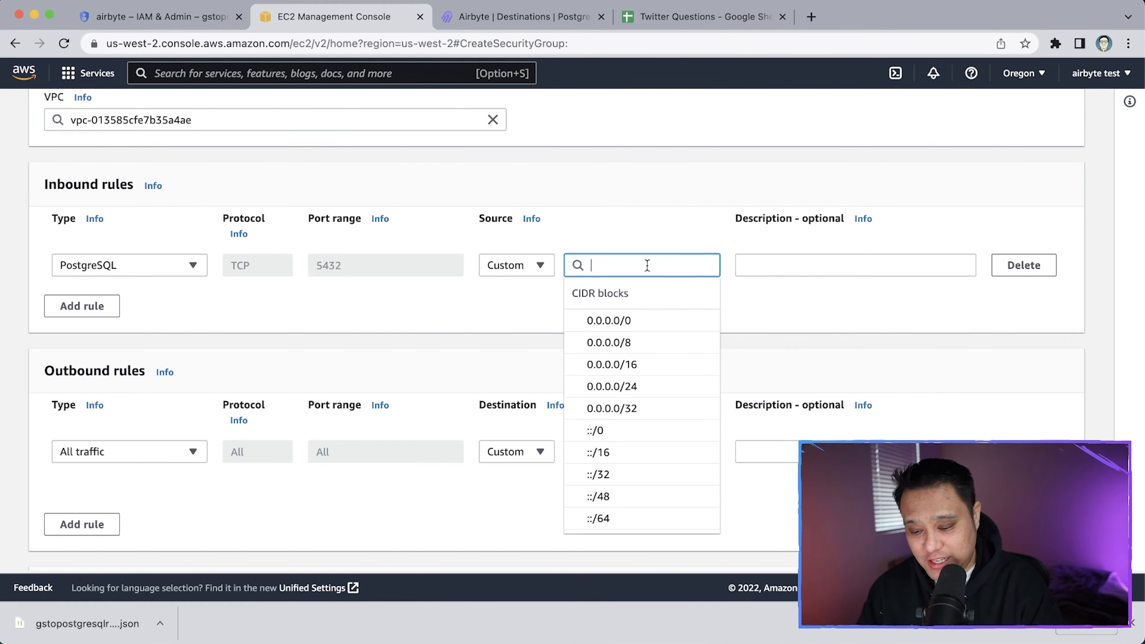
{"action": "left_click", "coordinate": [647, 243]}
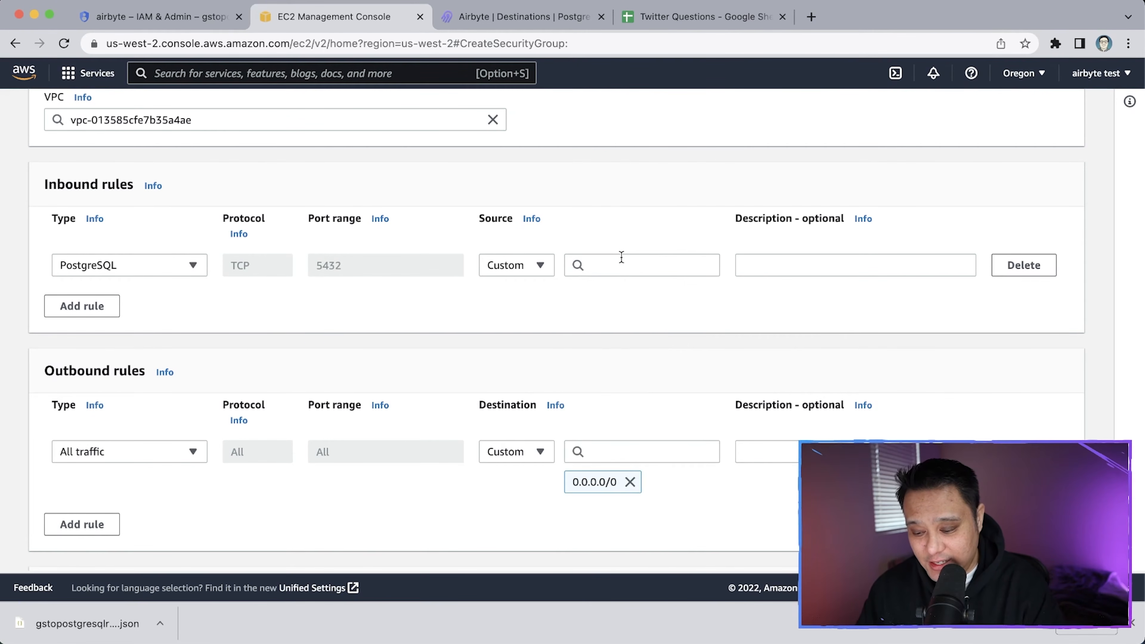
{"action": "left_click", "coordinate": [603, 266]}
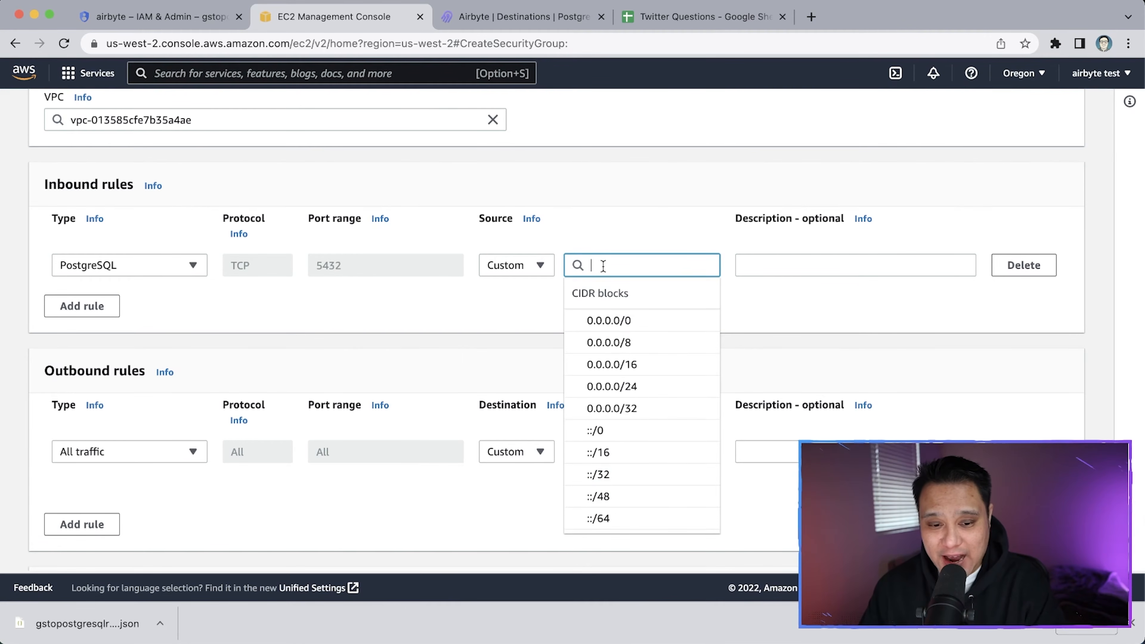
{"action": "type", "text": "34.106.109"}
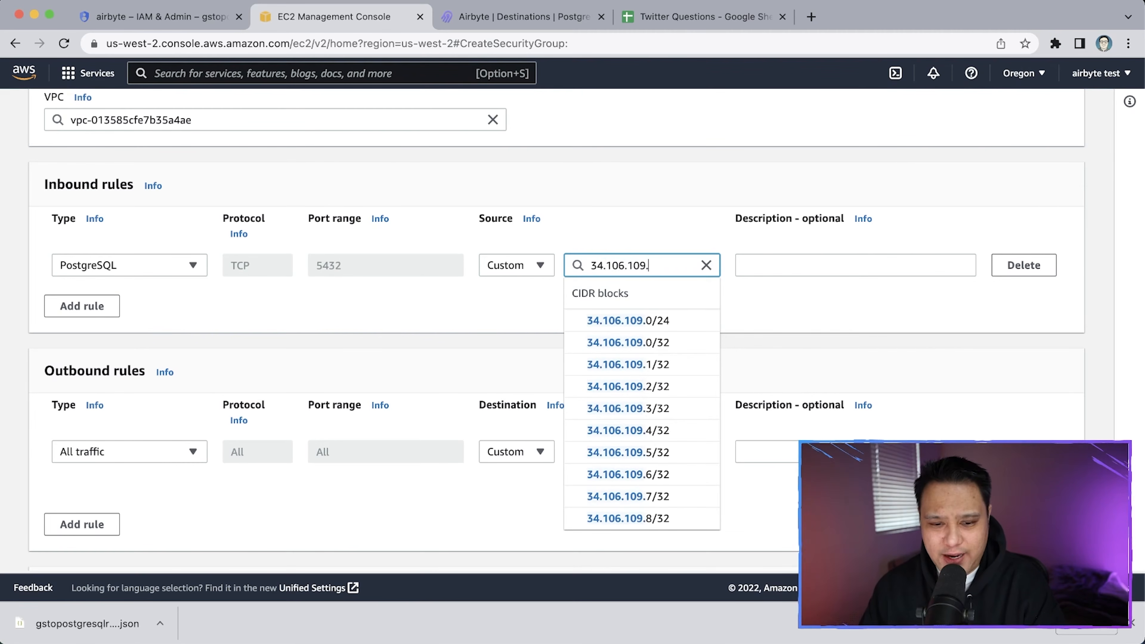
{"action": "type", "text": ".131/32"}
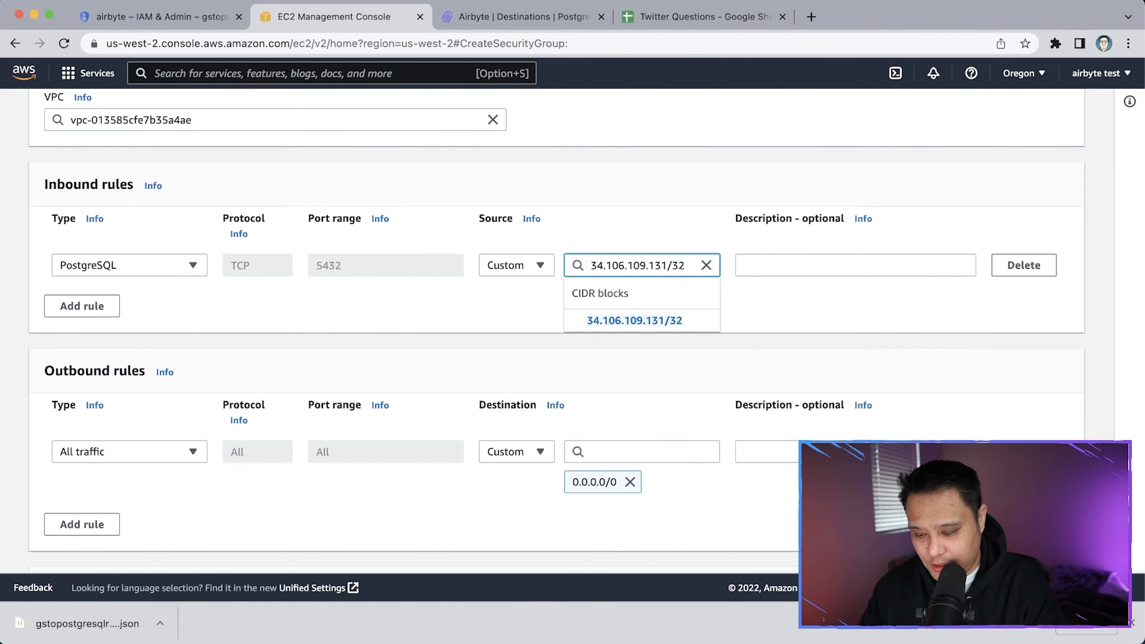
{"action": "left_click", "coordinate": [594, 315]}
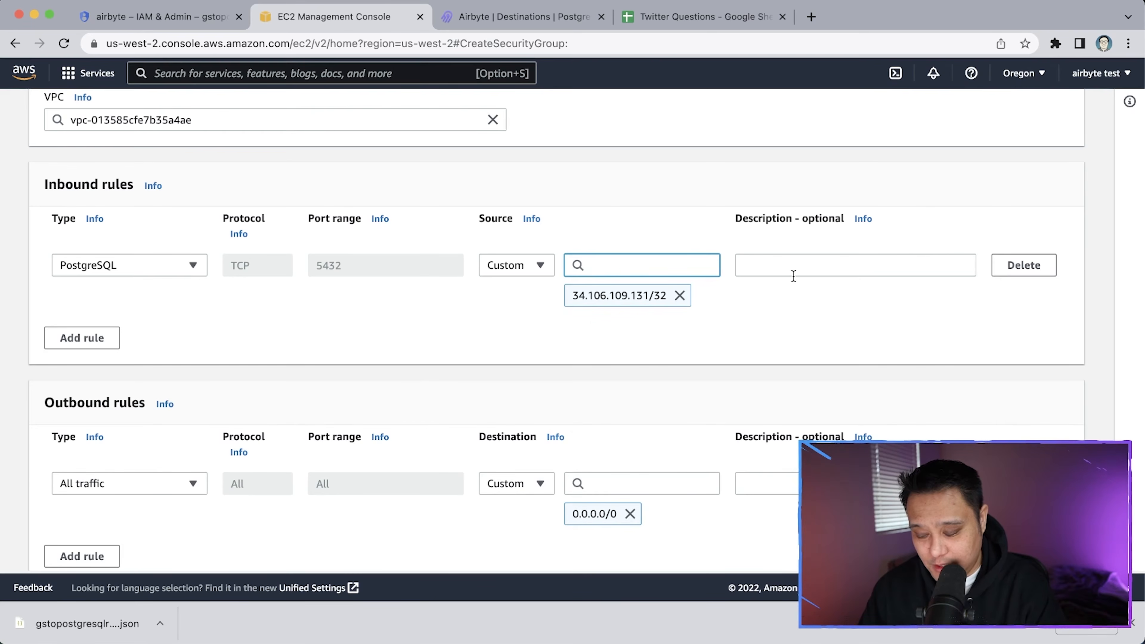
{"action": "scroll", "coordinate": [793, 274], "scroll_direction": "up", "scroll_amount": 1}
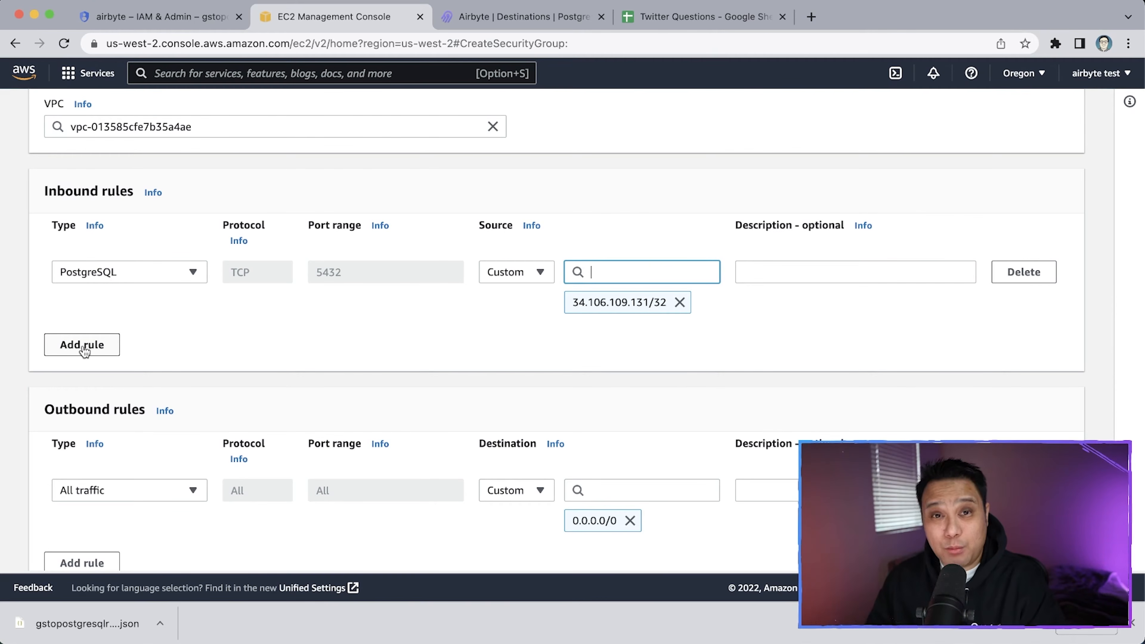
Add a second PostgreSQL inbound rule with source set to My IP
{"action": "left_click", "coordinate": [82, 345]}
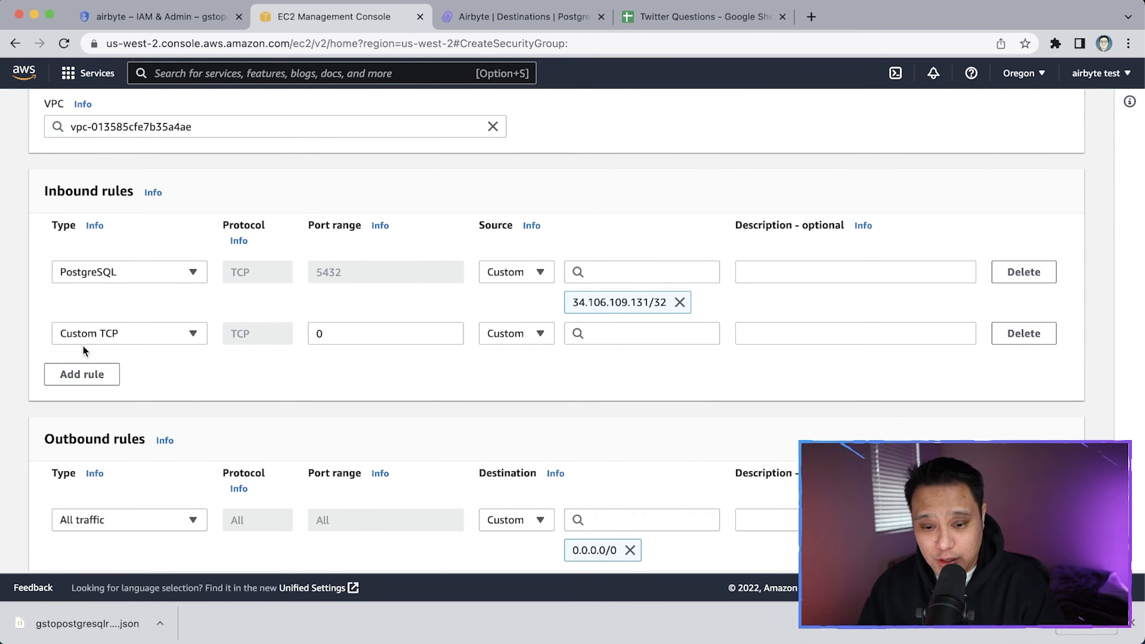
{"action": "left_click", "coordinate": [162, 336]}
{"action": "type", "text": "post"}
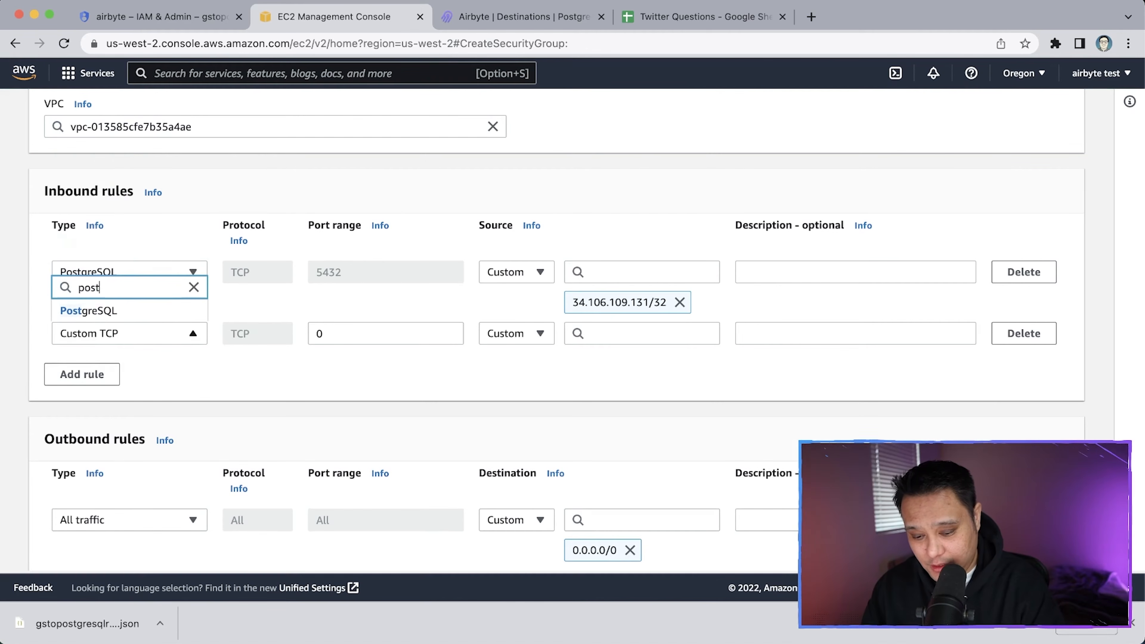
{"action": "left_click", "coordinate": [144, 313]}
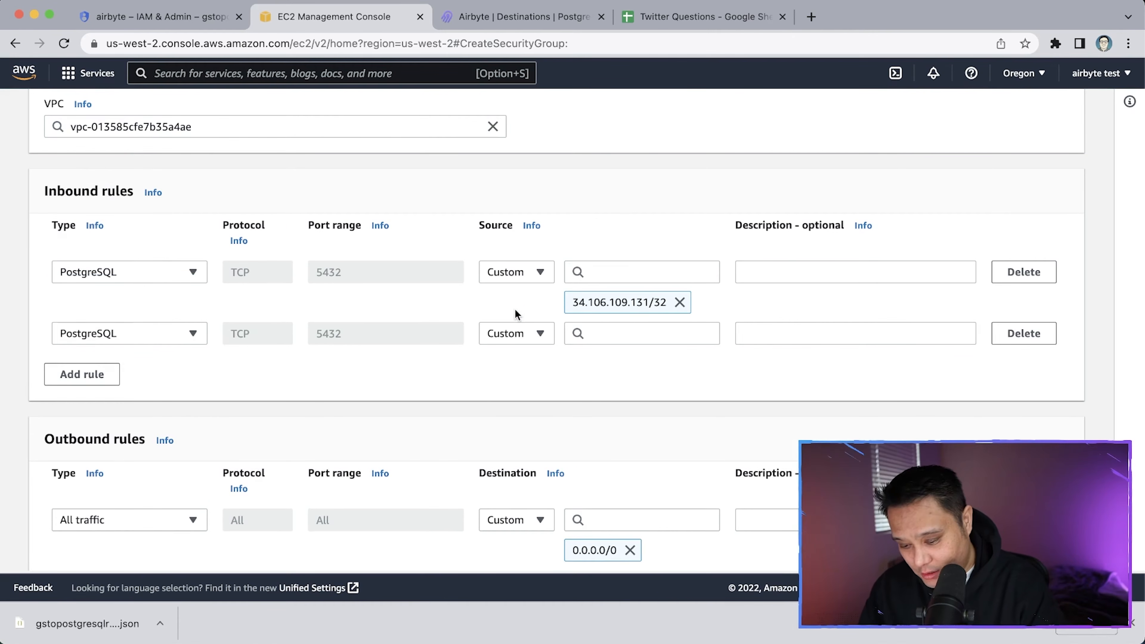
{"action": "left_click", "coordinate": [516, 333]}
{"action": "left_click", "coordinate": [521, 451]}
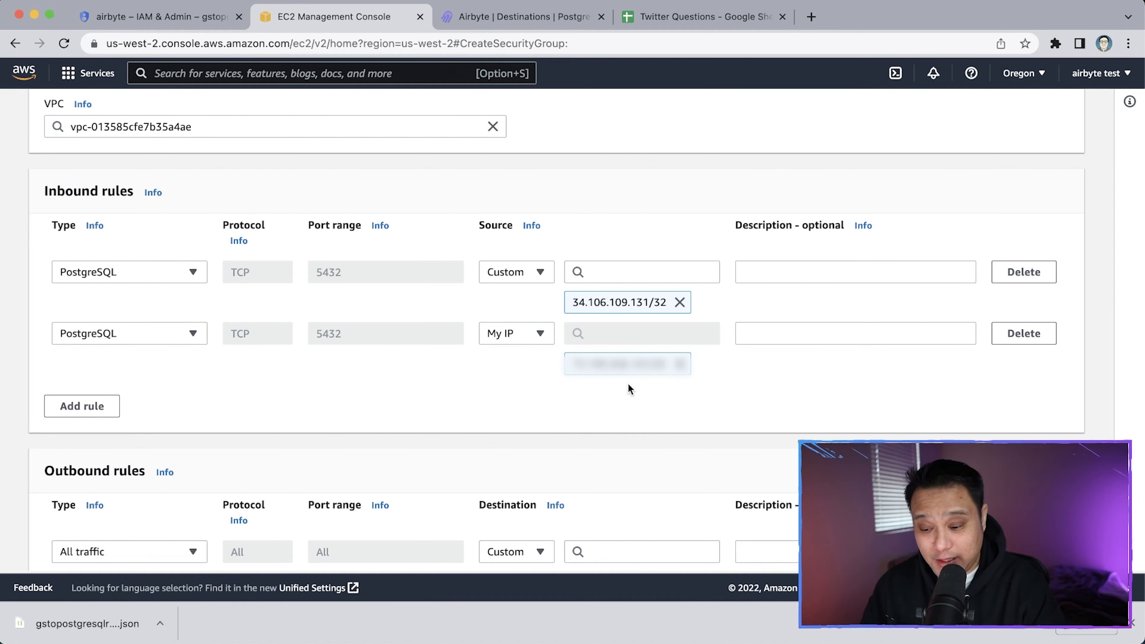
{"action": "scroll", "coordinate": [831, 394], "scroll_direction": "down", "scroll_amount": 3}
{"action": "scroll", "coordinate": [831, 394], "scroll_direction": "down", "scroll_amount": 3}
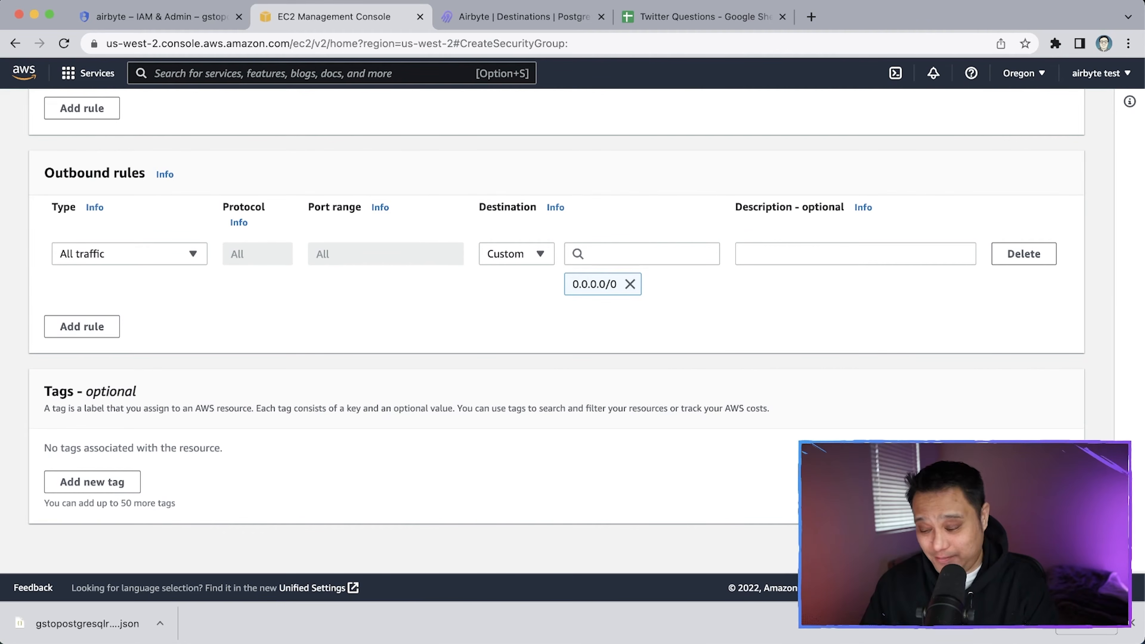
{"action": "scroll", "coordinate": [898, 200], "scroll_direction": "up", "scroll_amount": 15}
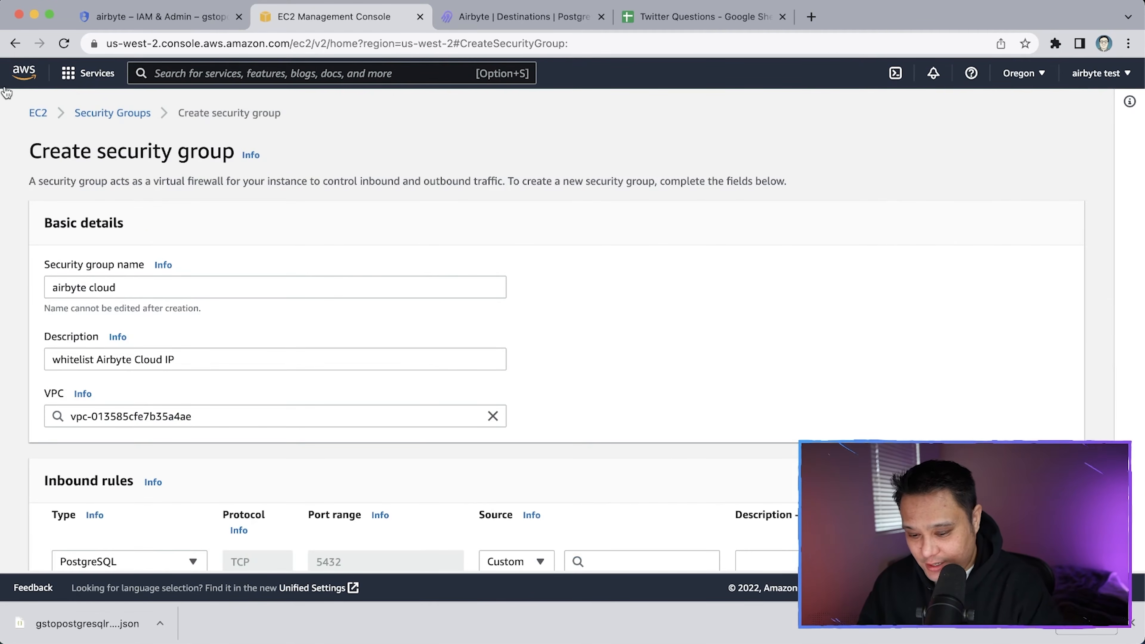
Return to Security Groups, switch to the RDS console and begin creating a database
{"action": "left_click", "coordinate": [108, 115]}
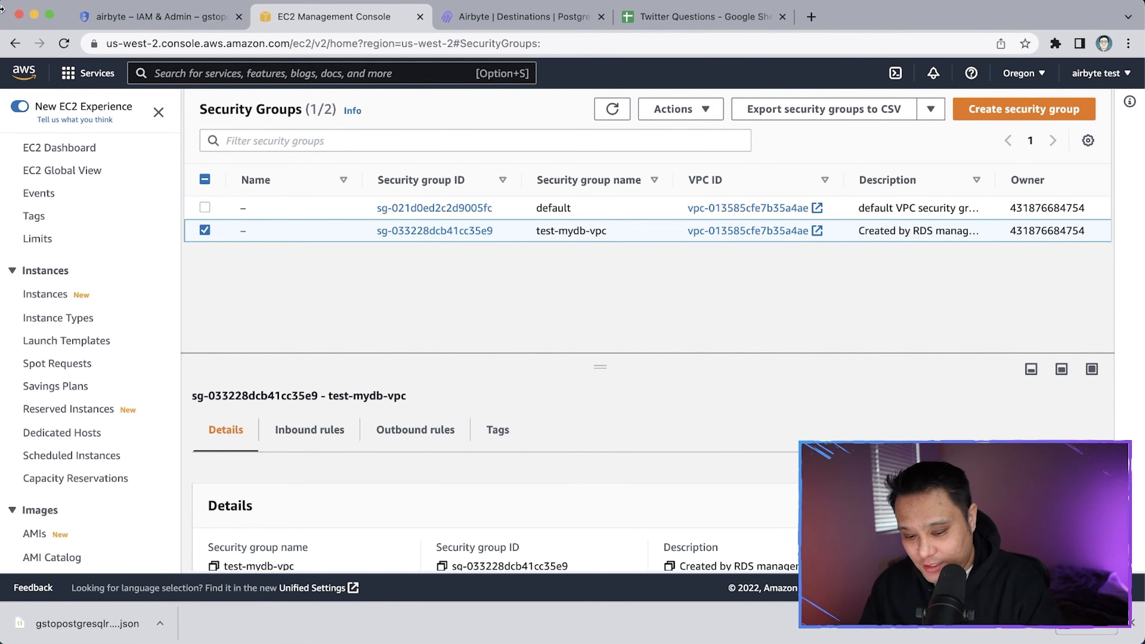
{"action": "left_click", "coordinate": [93, 73]}
{"action": "left_click", "coordinate": [349, 283]}
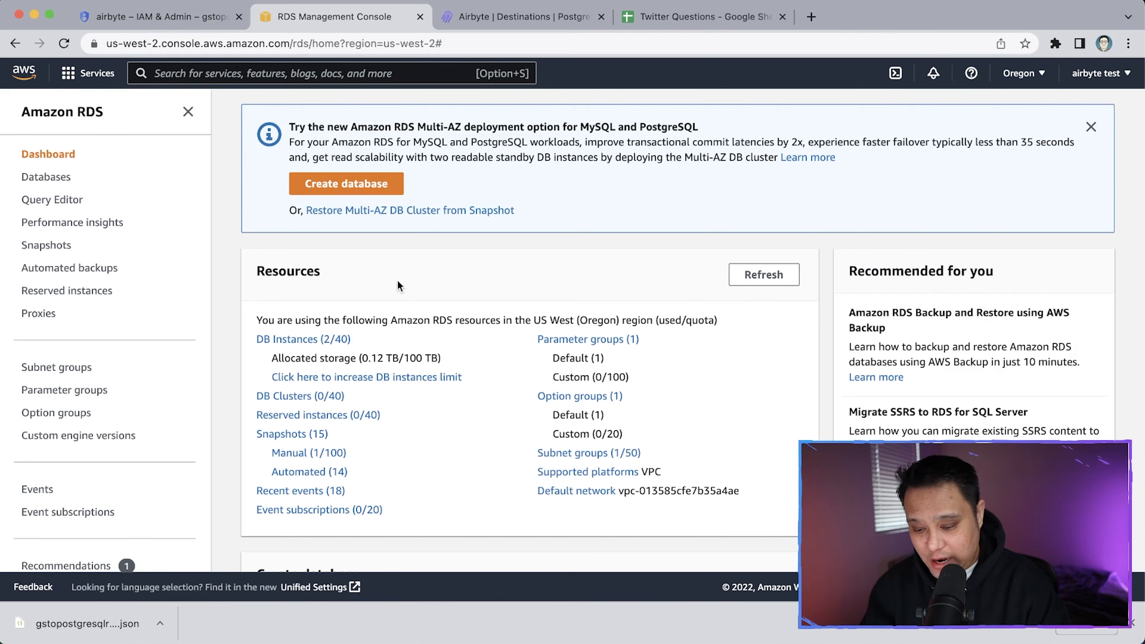
{"action": "scroll", "coordinate": [377, 252], "scroll_direction": "down", "scroll_amount": 6}
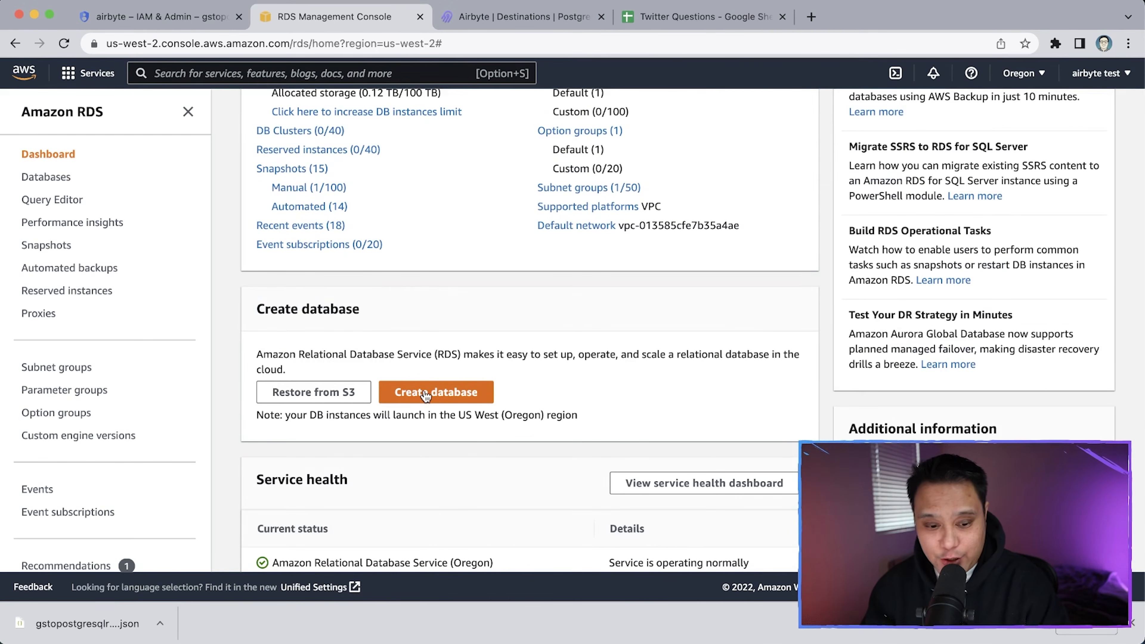
{"action": "left_click", "coordinate": [425, 393]}
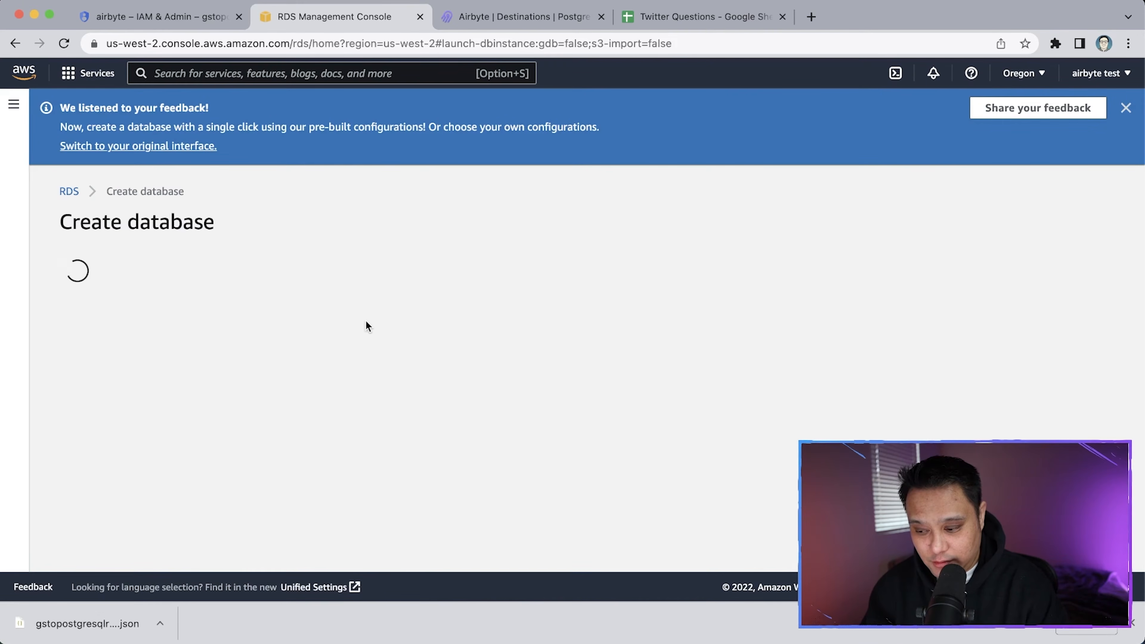
Select PostgreSQL as the new database's engine
{"action": "scroll", "coordinate": [303, 362], "scroll_direction": "down", "scroll_amount": 3}
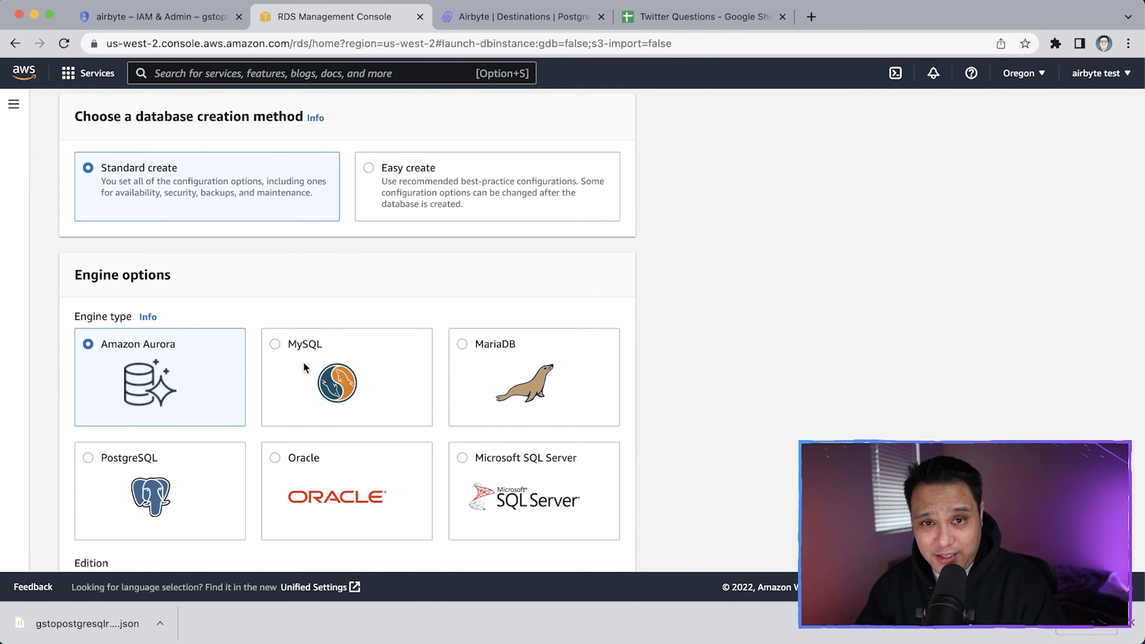
{"action": "scroll", "coordinate": [221, 266], "scroll_direction": "down", "scroll_amount": 1}
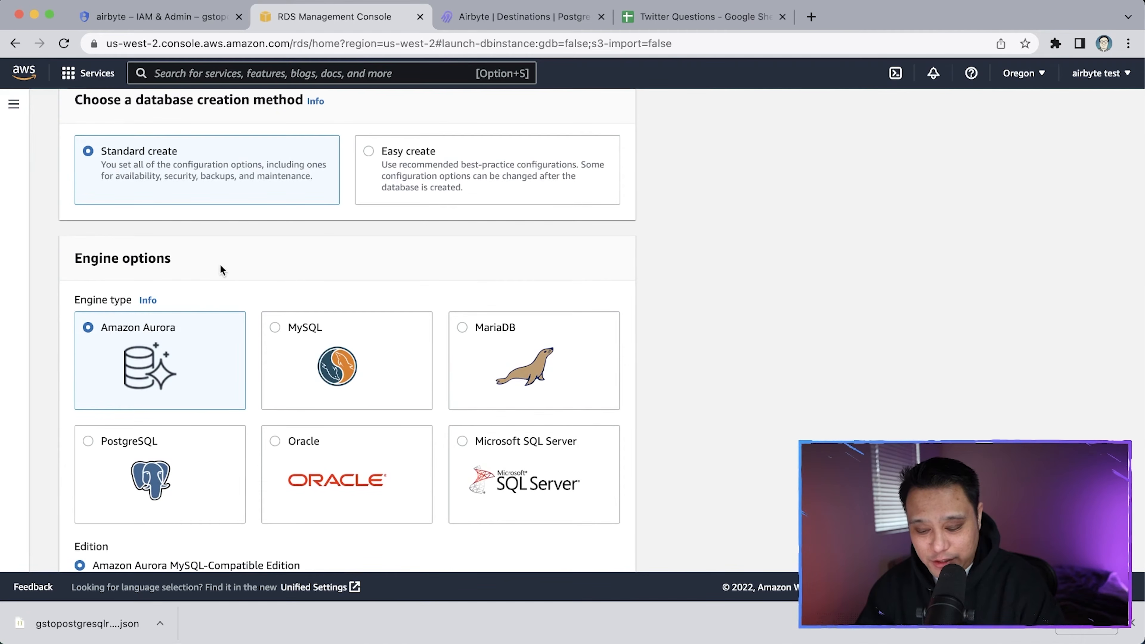
{"action": "left_click", "coordinate": [157, 432]}
Enter 'twitter-questions' as the DB instance identifier, glancing at the Twitter Questions sheet
{"action": "scroll", "coordinate": [157, 432], "scroll_direction": "down", "scroll_amount": 10}
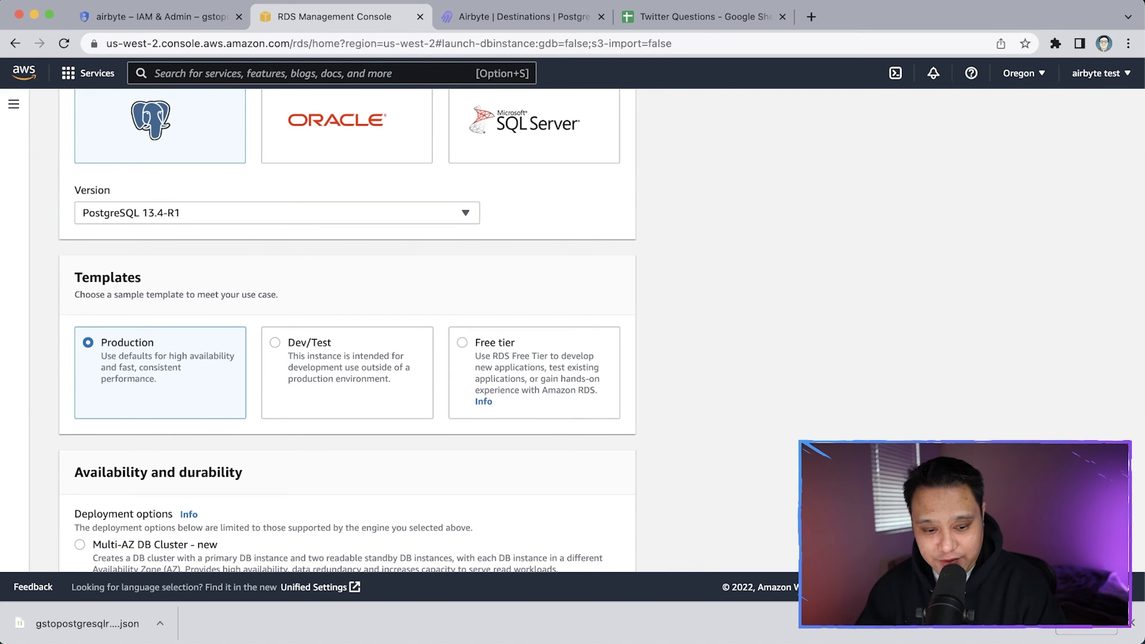
{"action": "scroll", "coordinate": [222, 355], "scroll_direction": "down", "scroll_amount": 5}
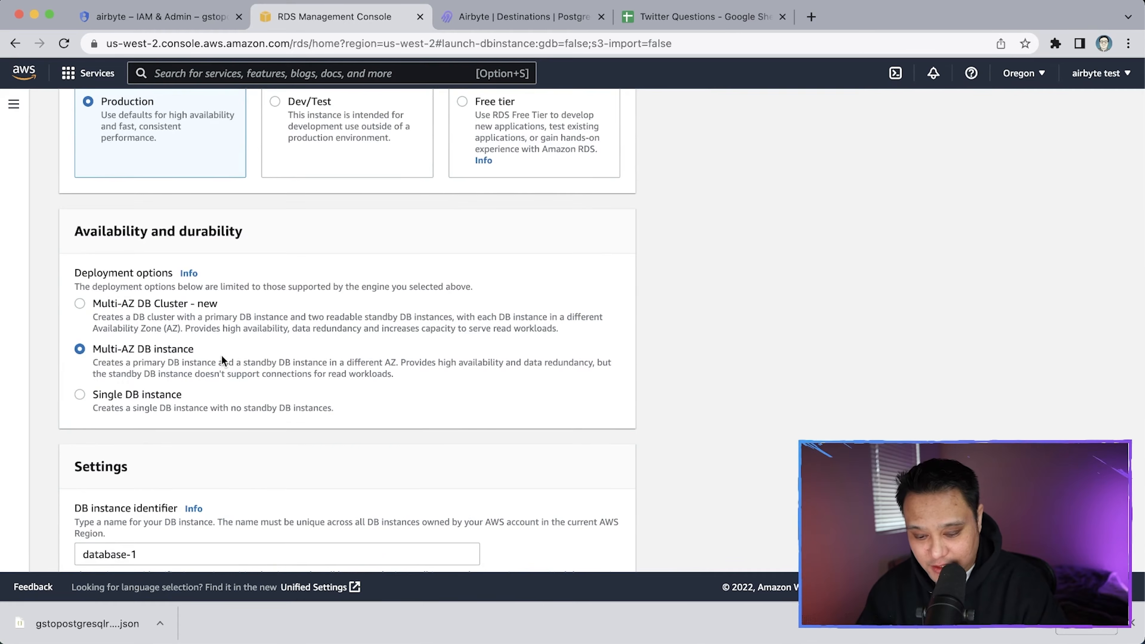
{"action": "scroll", "coordinate": [182, 372], "scroll_direction": "down", "scroll_amount": 6}
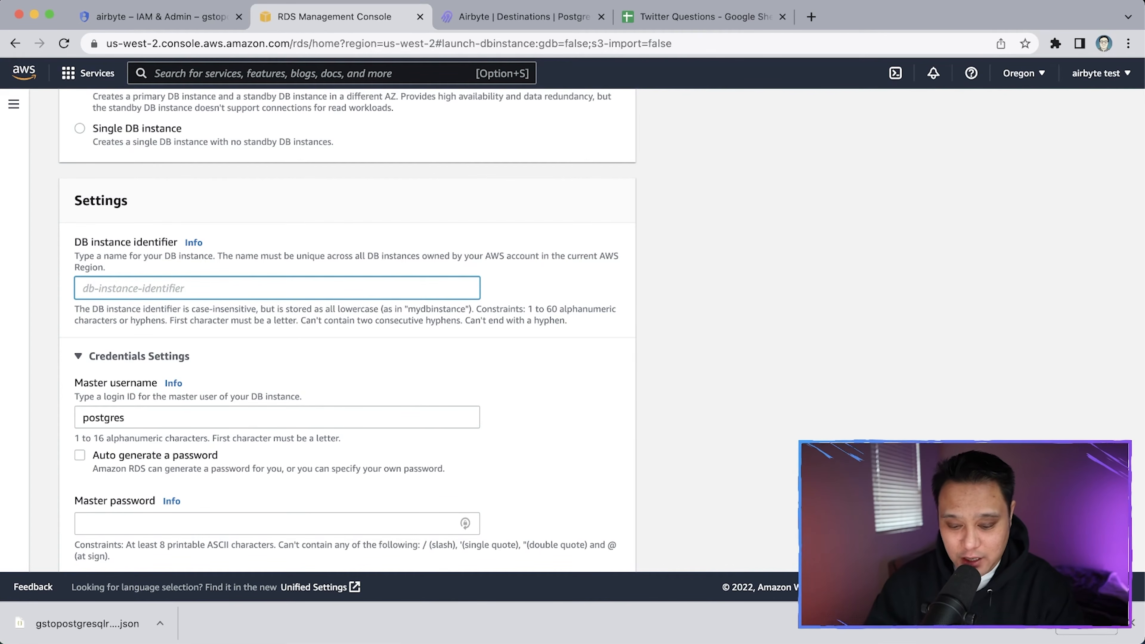
{"action": "type", "text": "twitte"}
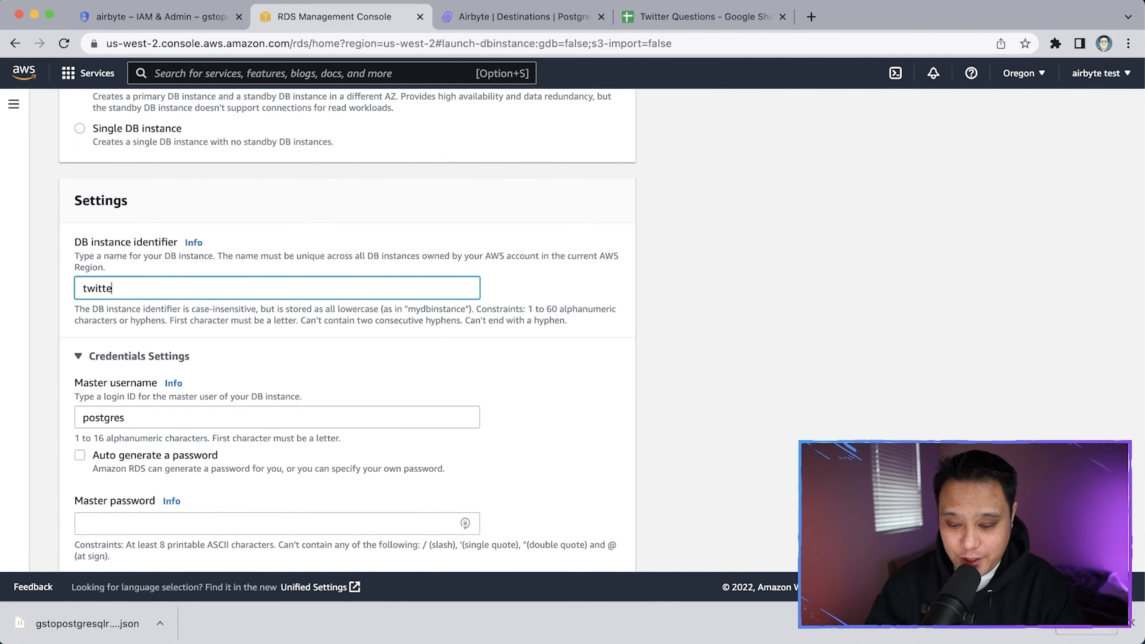
{"action": "type", "text": "r-questions"}
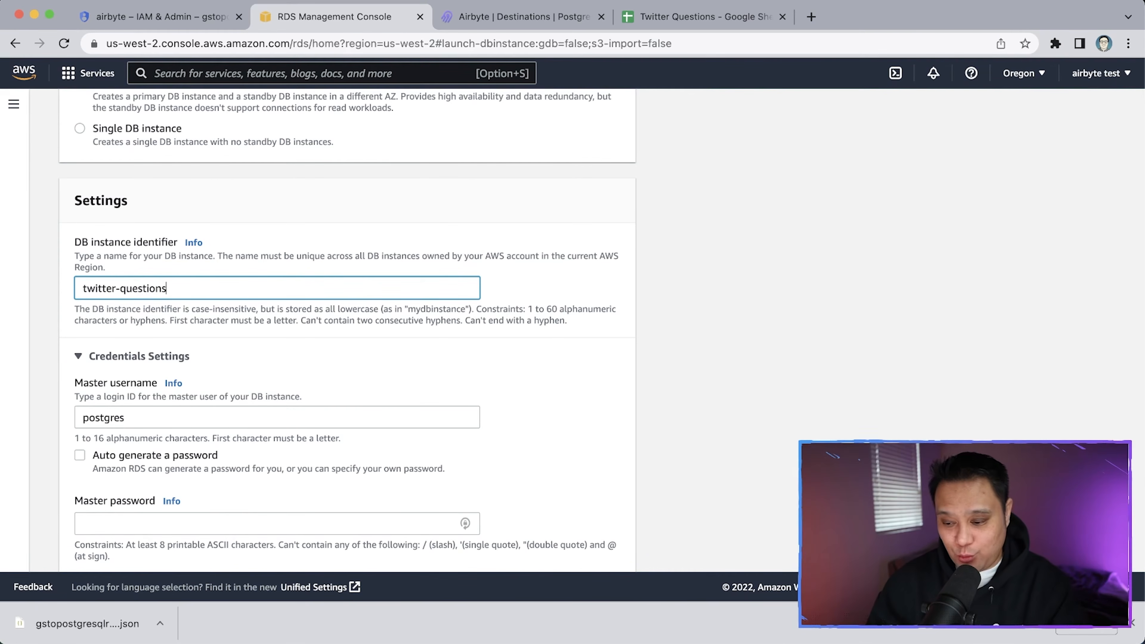
{"action": "left_click", "coordinate": [711, 23]}
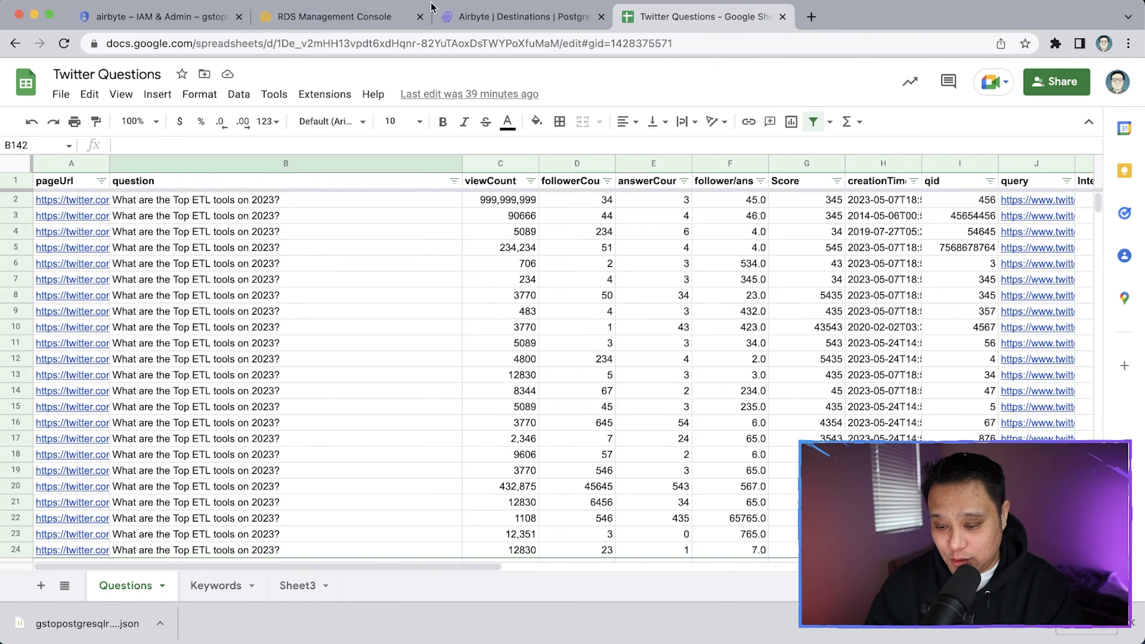
{"action": "left_click", "coordinate": [350, 23]}
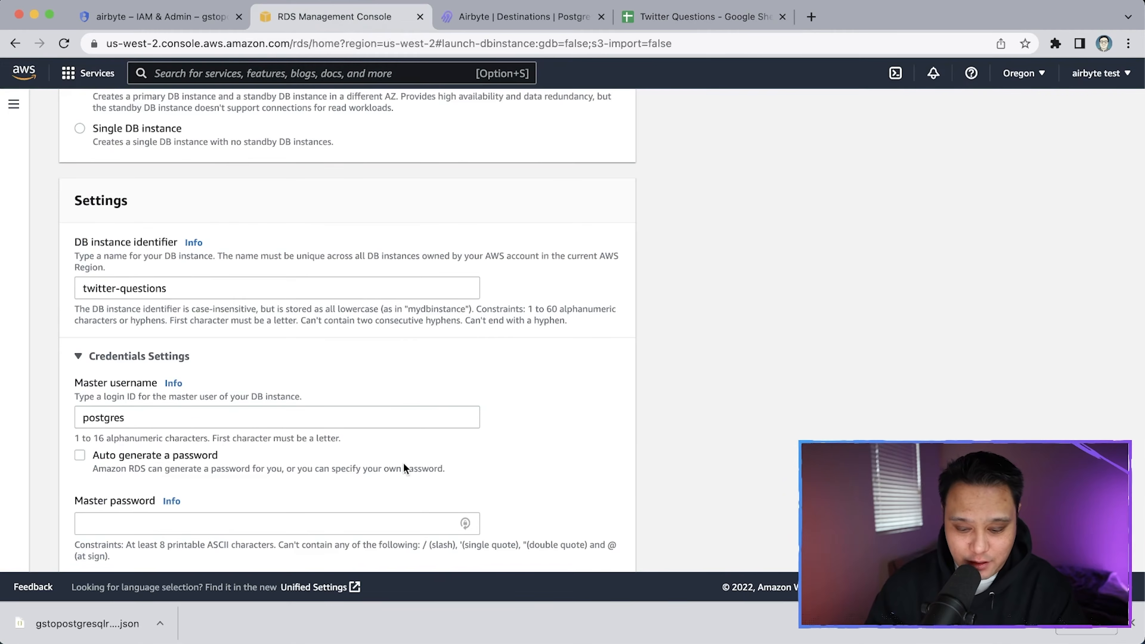
Enter and confirm the master password for the postgres master user
{"action": "scroll", "coordinate": [244, 491], "scroll_direction": "down", "scroll_amount": 5}
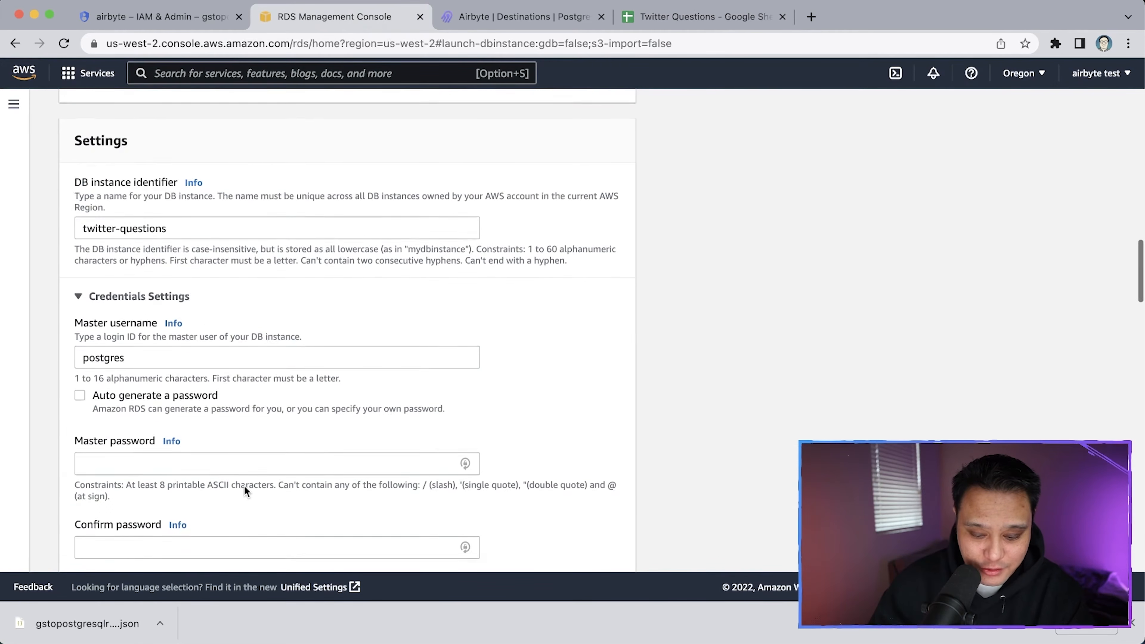
{"action": "left_click", "coordinate": [163, 345]}
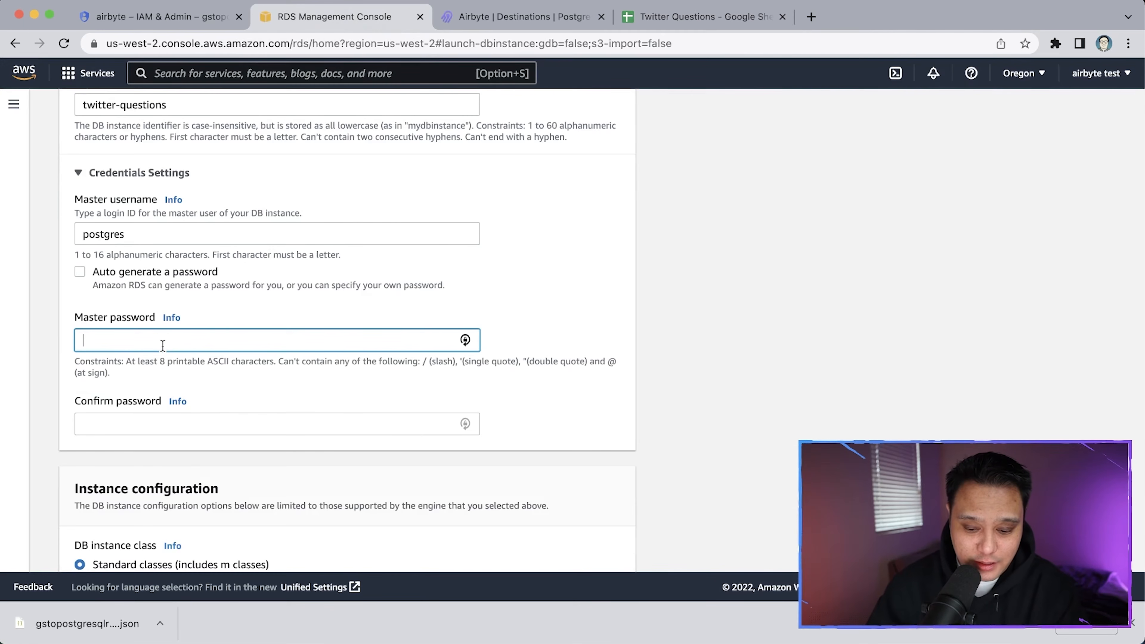
{"action": "type", "text": "•••••••"}
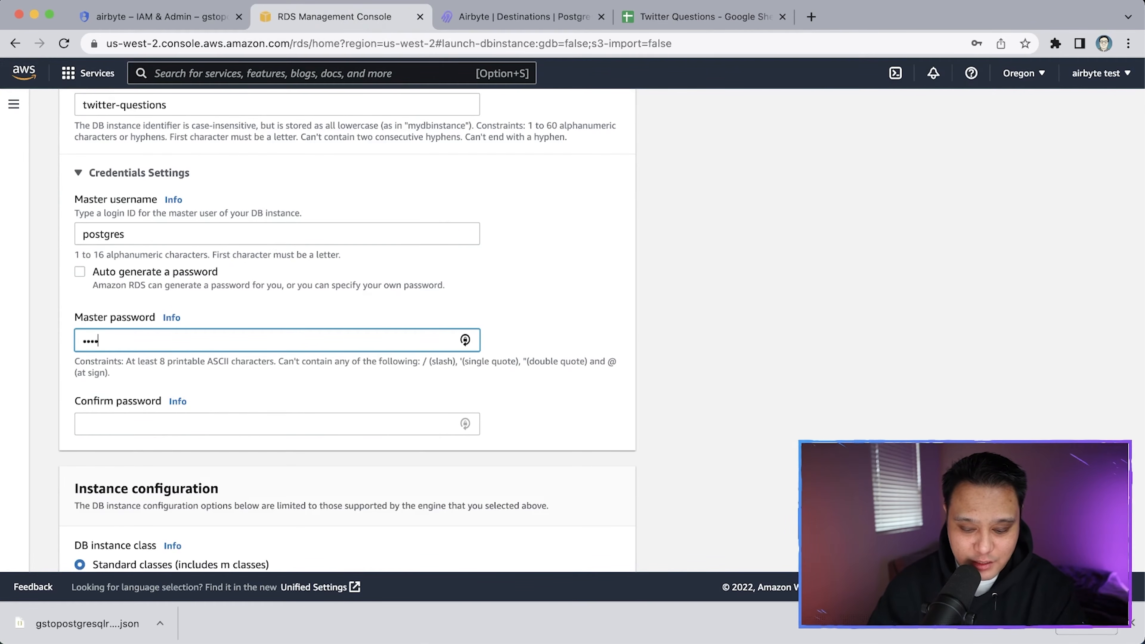
{"action": "key", "text": "BackSpace"}
{"action": "key", "text": "BackSpace"}
{"action": "key", "text": "BackSpace"}
{"action": "type", "text": "••••••••"}
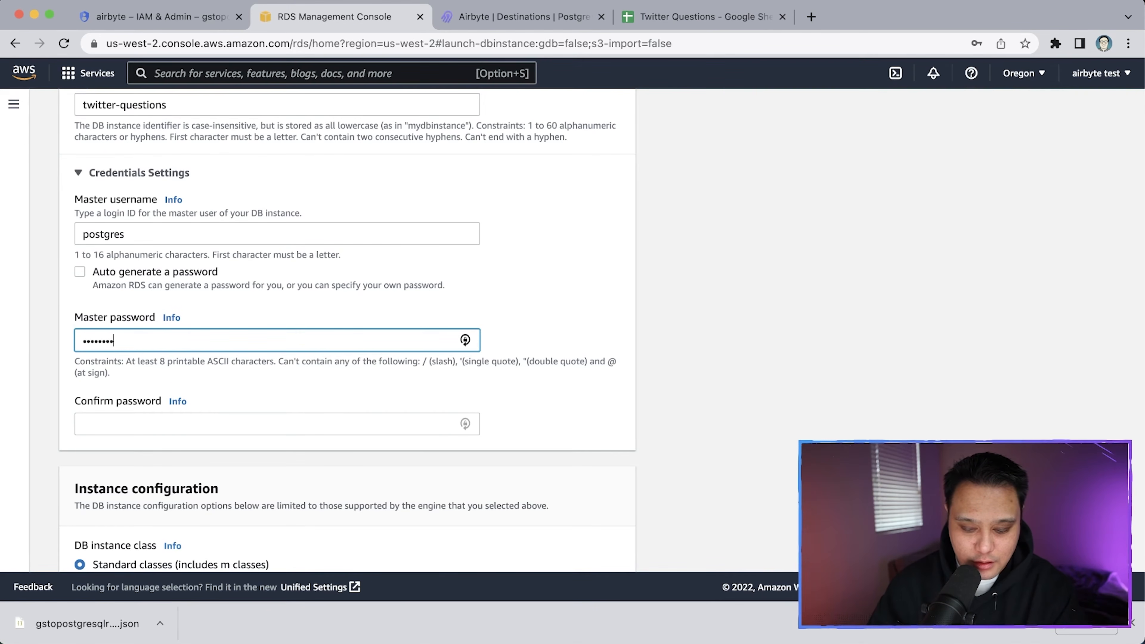
{"action": "key", "text": "Tab"}
{"action": "key", "text": "Tab"}
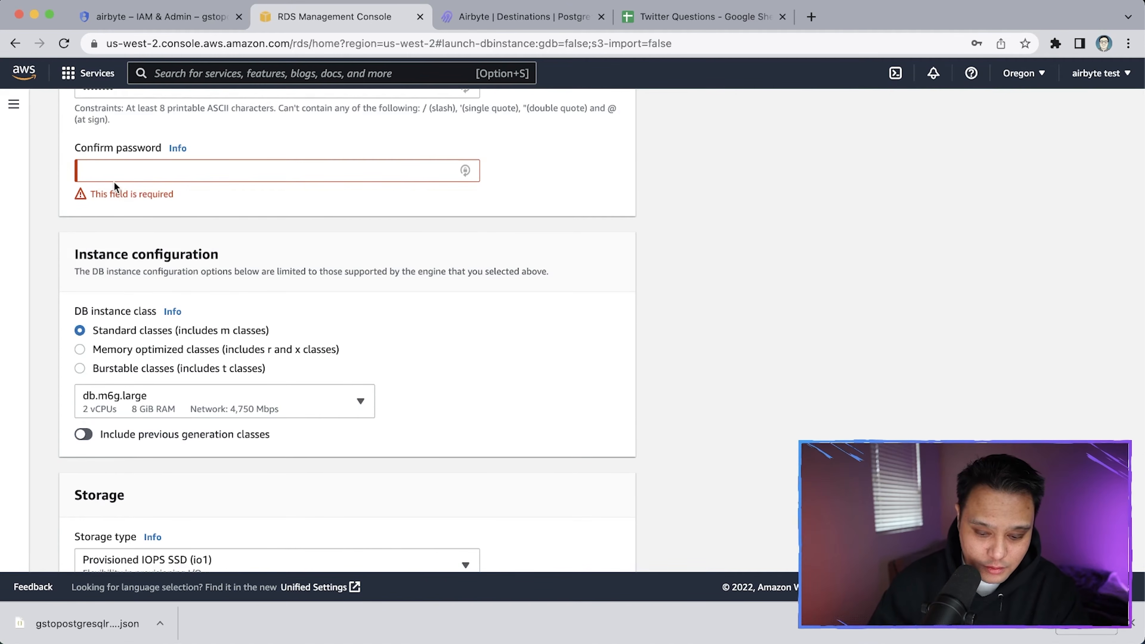
{"action": "left_click", "coordinate": [115, 171]}
{"action": "type", "text": "••••"}
{"action": "left_click", "coordinate": [197, 212]}
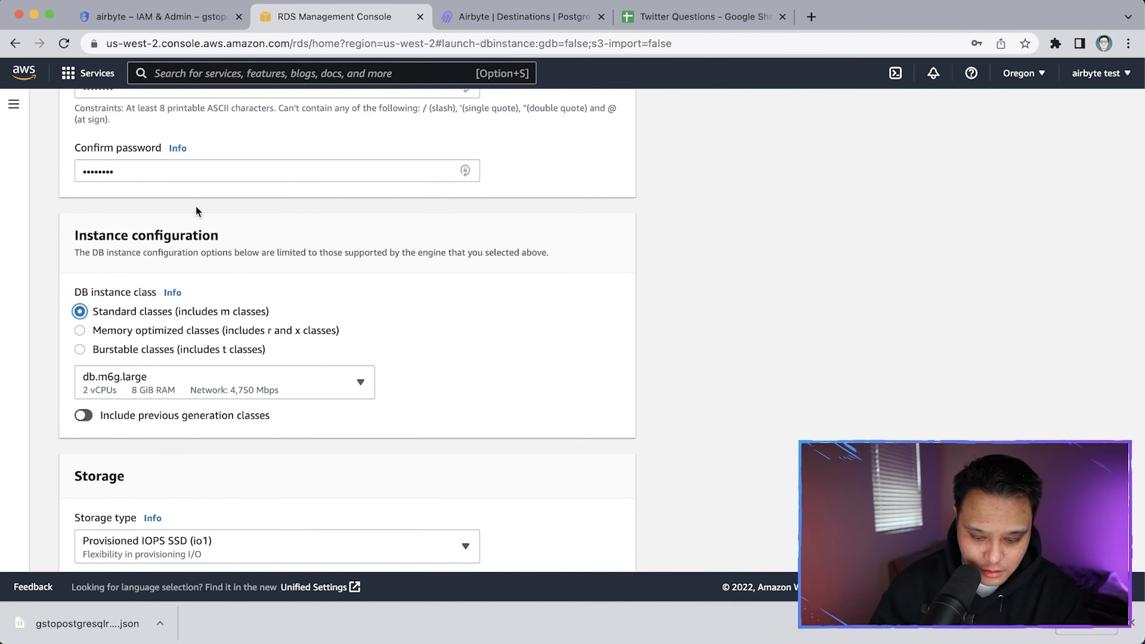
Scroll past Instance configuration and Storage, keeping db.m6g.large and 100 GiB io1 storage
{"action": "scroll", "coordinate": [198, 212], "scroll_direction": "up", "scroll_amount": 6}
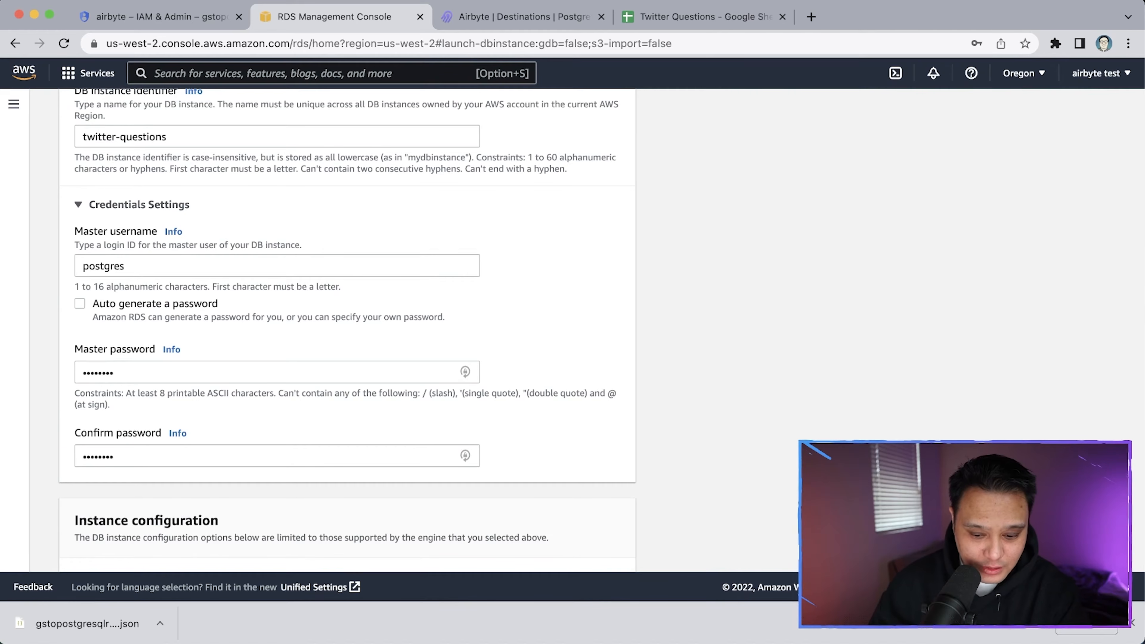
{"action": "scroll", "coordinate": [191, 315], "scroll_direction": "down", "scroll_amount": 5}
{"action": "scroll", "coordinate": [190, 313], "scroll_direction": "down", "scroll_amount": 1}
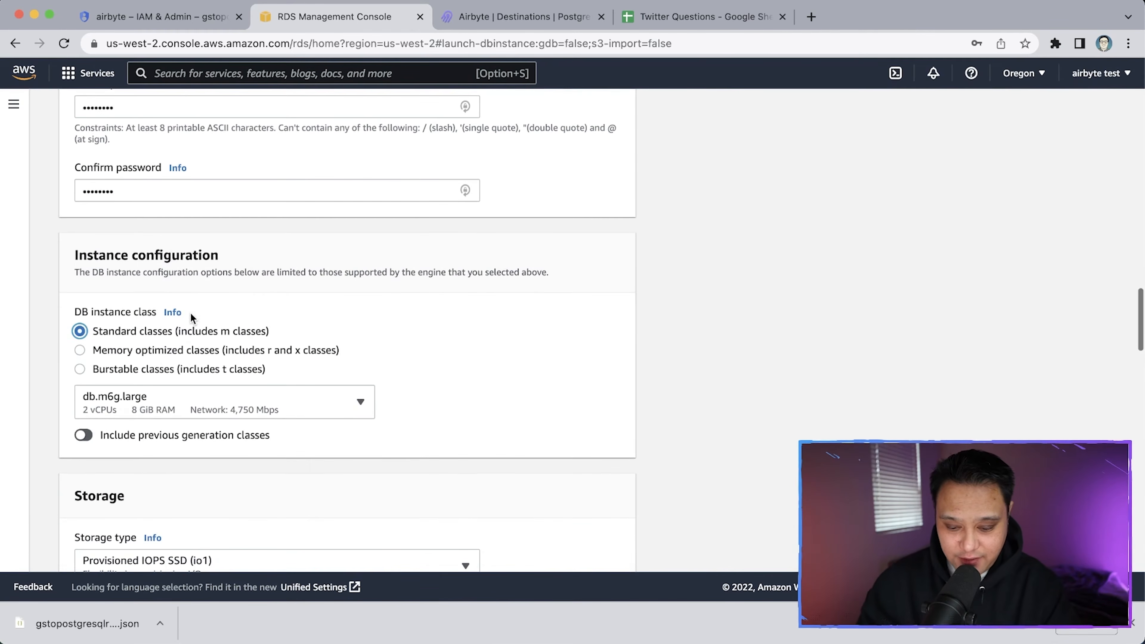
{"action": "scroll", "coordinate": [190, 313], "scroll_direction": "up", "scroll_amount": 5}
{"action": "scroll", "coordinate": [190, 313], "scroll_direction": "down", "scroll_amount": 3}
{"action": "scroll", "coordinate": [191, 313], "scroll_direction": "down", "scroll_amount": 5}
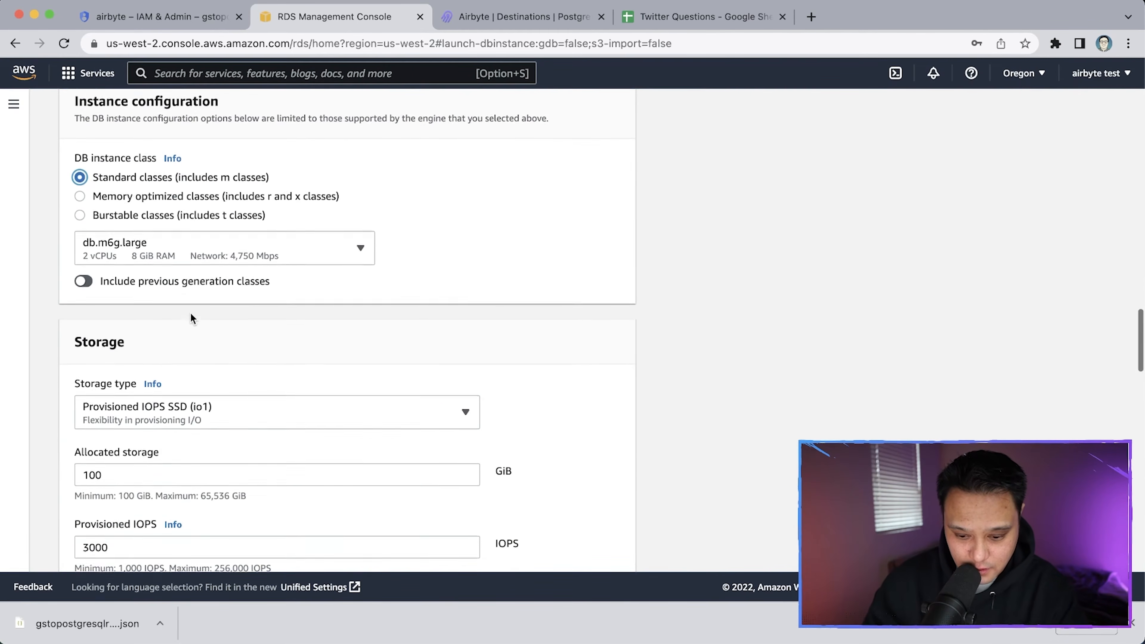
{"action": "scroll", "coordinate": [200, 205], "scroll_direction": "down", "scroll_amount": 1}
{"action": "scroll", "coordinate": [196, 203], "scroll_direction": "down", "scroll_amount": 6}
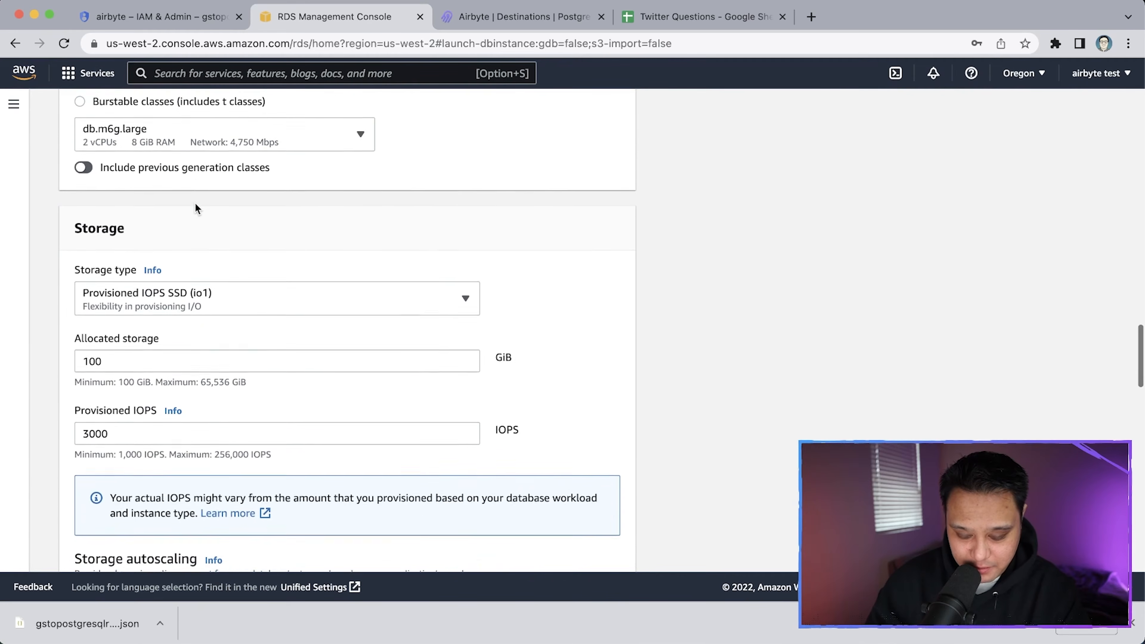
{"action": "scroll", "coordinate": [195, 205], "scroll_direction": "down", "scroll_amount": 12}
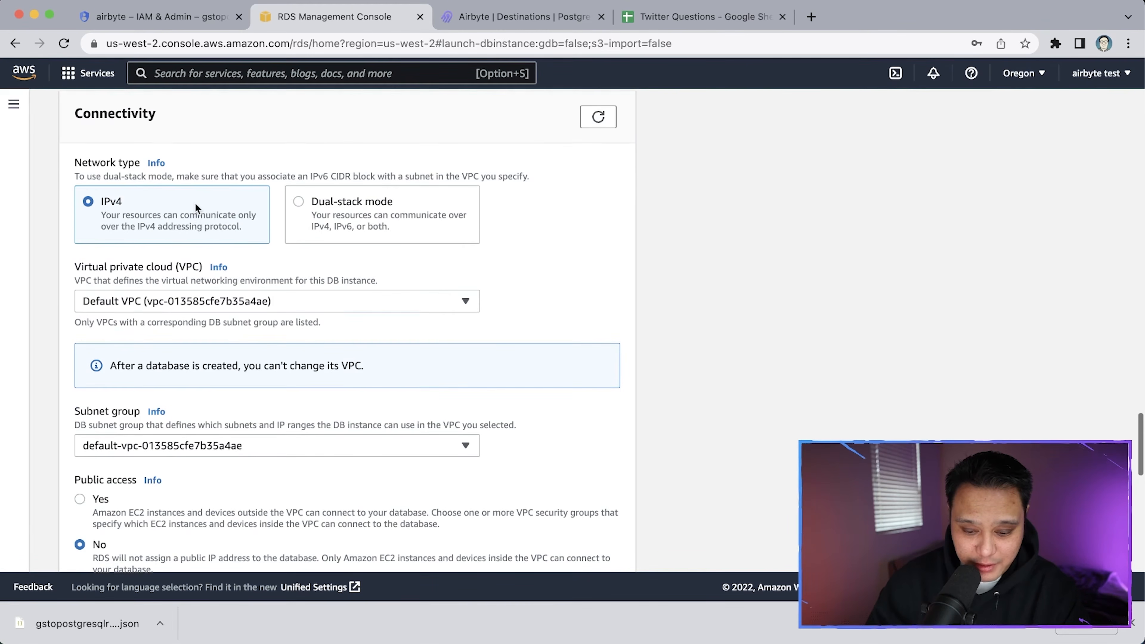
Set Public access to Yes in the Connectivity section
{"action": "scroll", "coordinate": [201, 404], "scroll_direction": "down", "scroll_amount": 2}
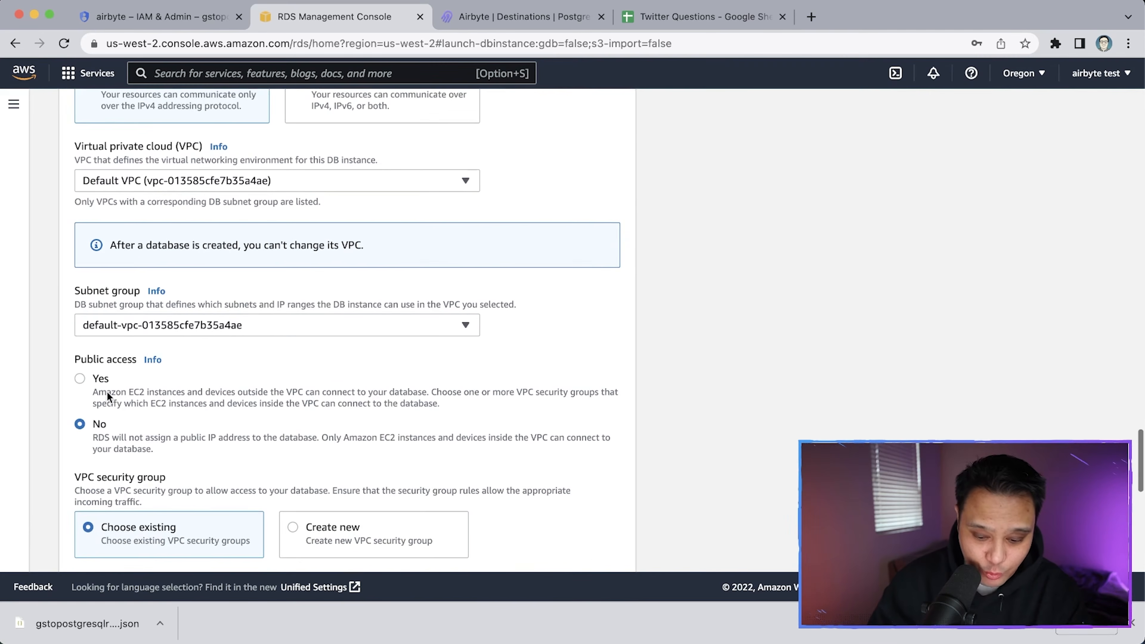
{"action": "scroll", "coordinate": [95, 374], "scroll_direction": "down", "scroll_amount": 2}
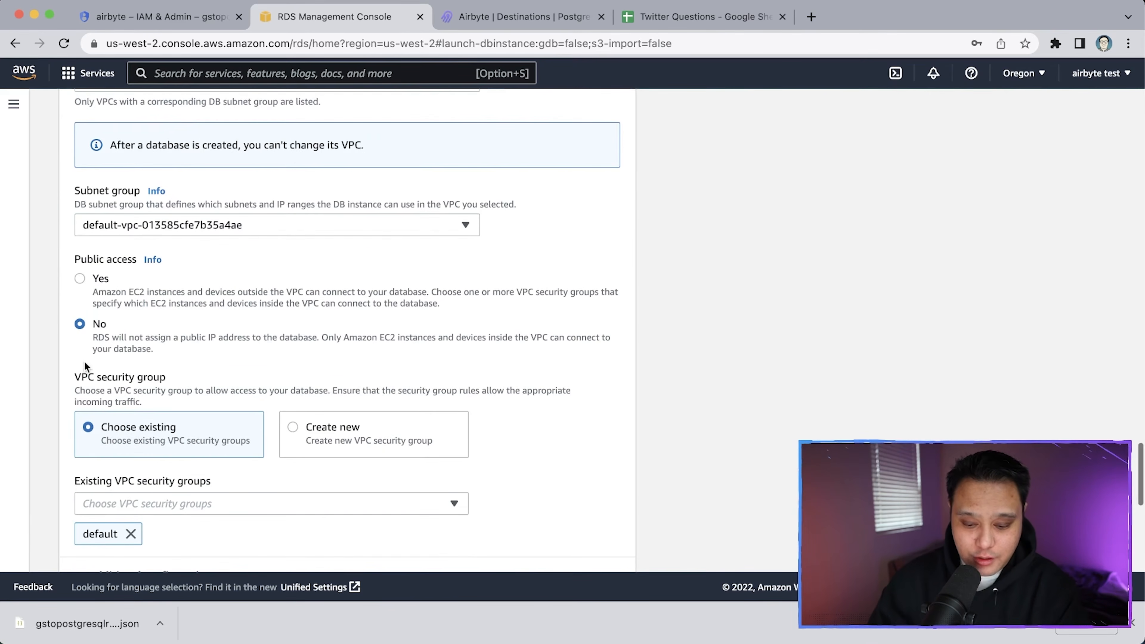
{"action": "left_click", "coordinate": [80, 279]}
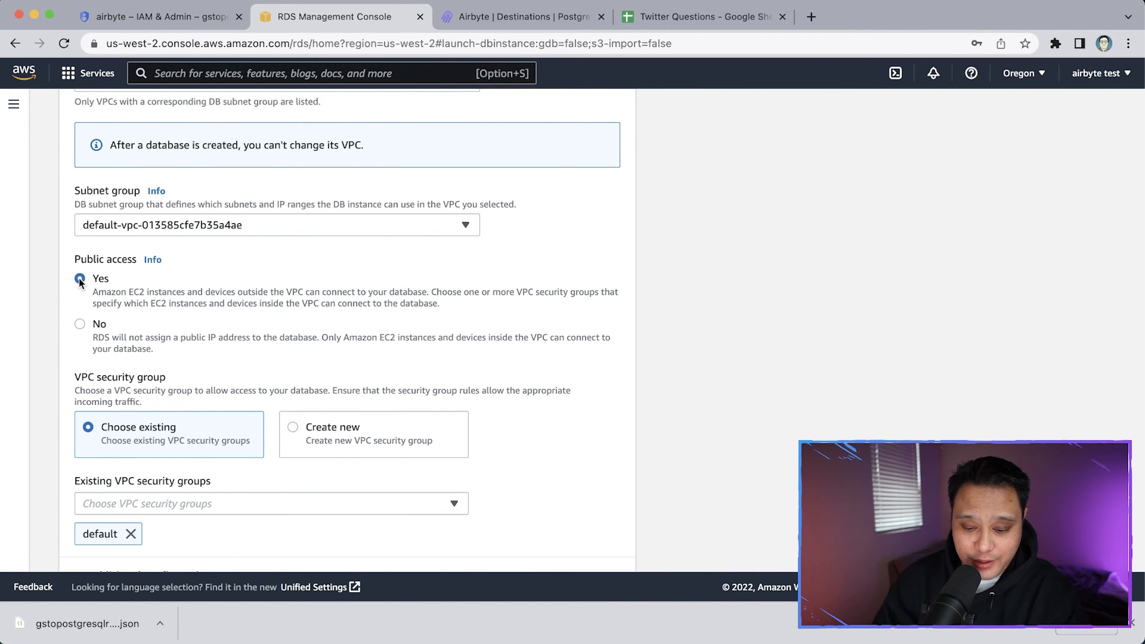
{"action": "scroll", "coordinate": [203, 361], "scroll_direction": "down", "scroll_amount": 1}
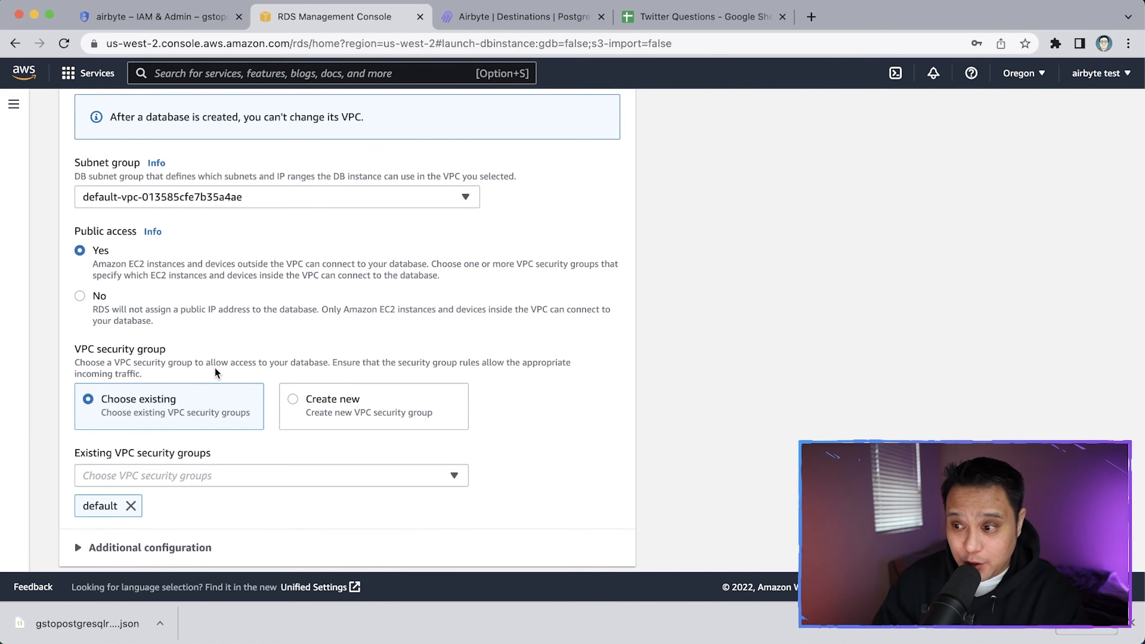
{"action": "scroll", "coordinate": [274, 312], "scroll_direction": "down", "scroll_amount": 2}
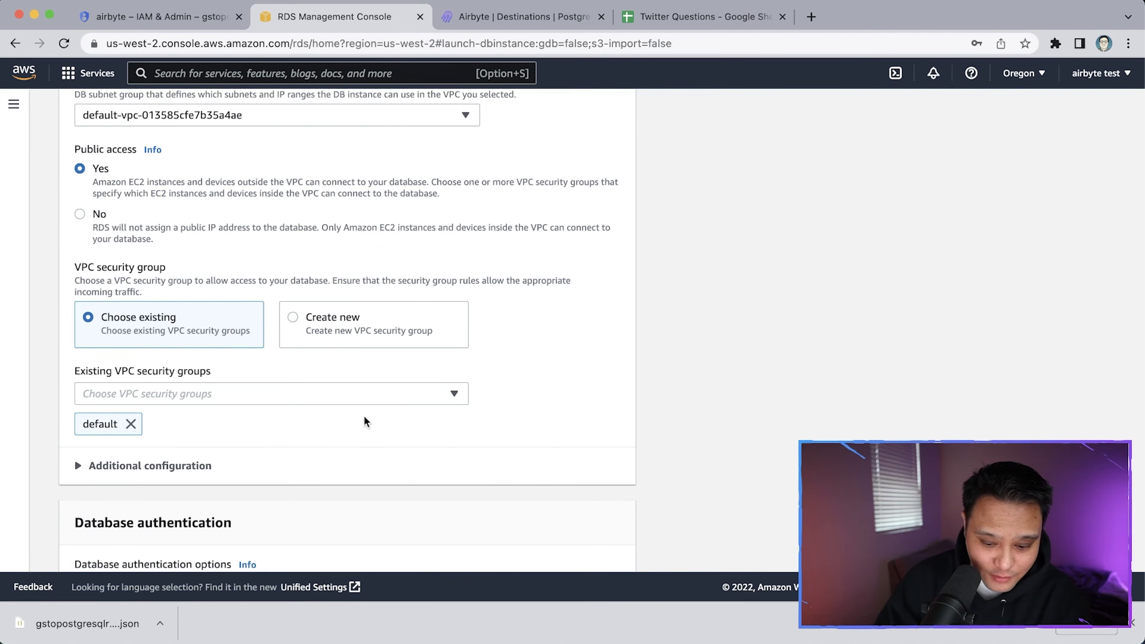
Replace the default security group with test-mydb-vpc, checking the database port is 5432
{"action": "left_click", "coordinate": [453, 396]}
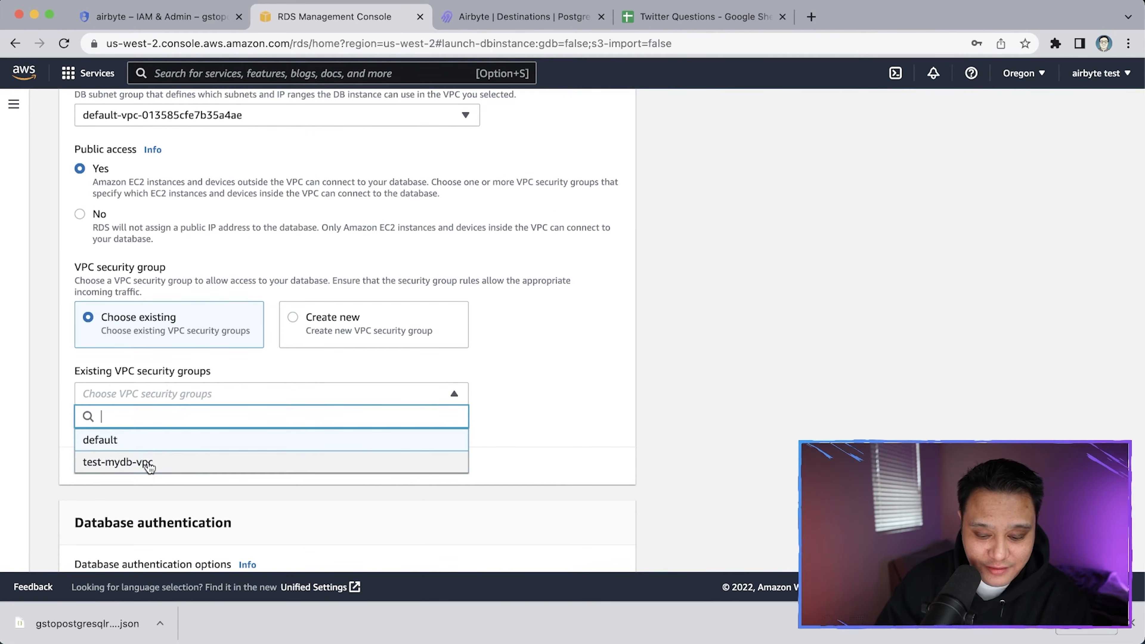
{"action": "left_click", "coordinate": [480, 469]}
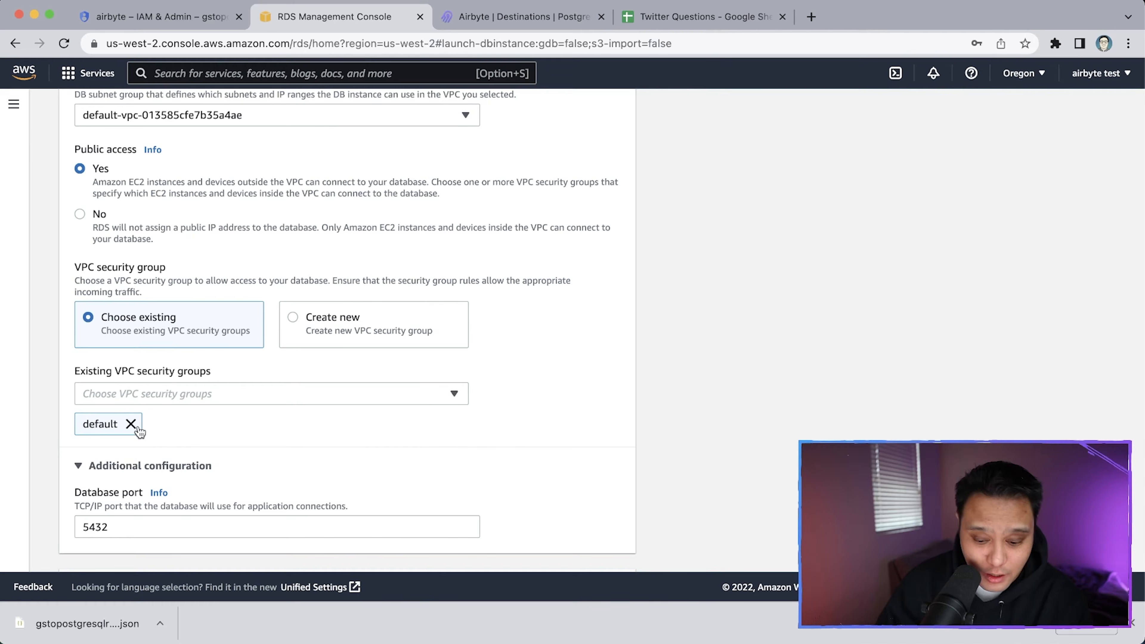
{"action": "left_click", "coordinate": [381, 402]}
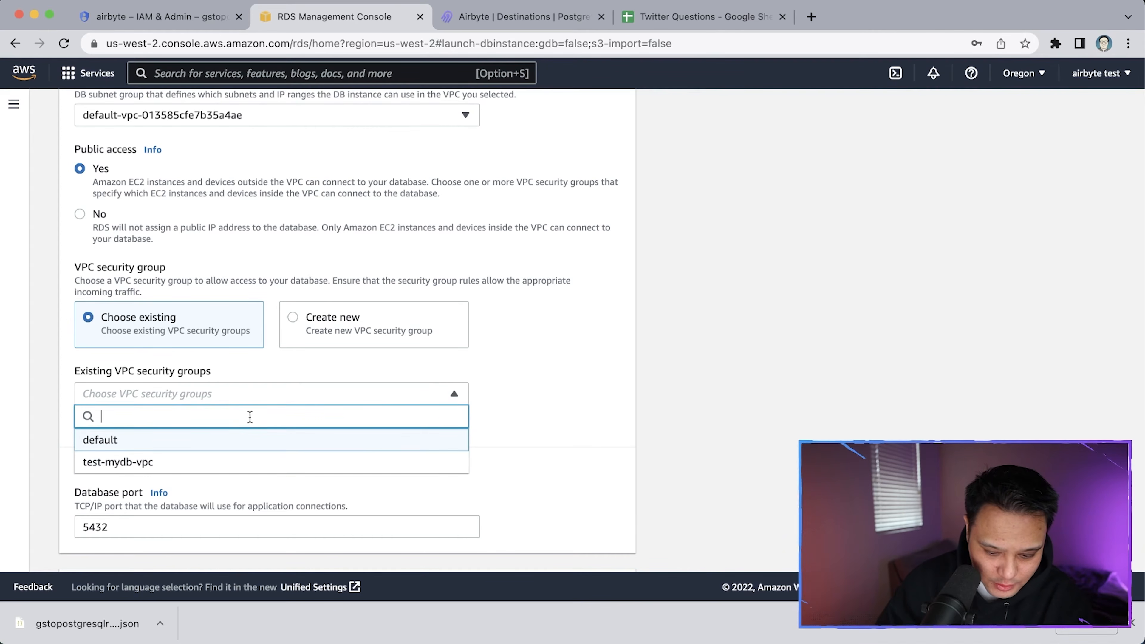
{"action": "left_click", "coordinate": [205, 465]}
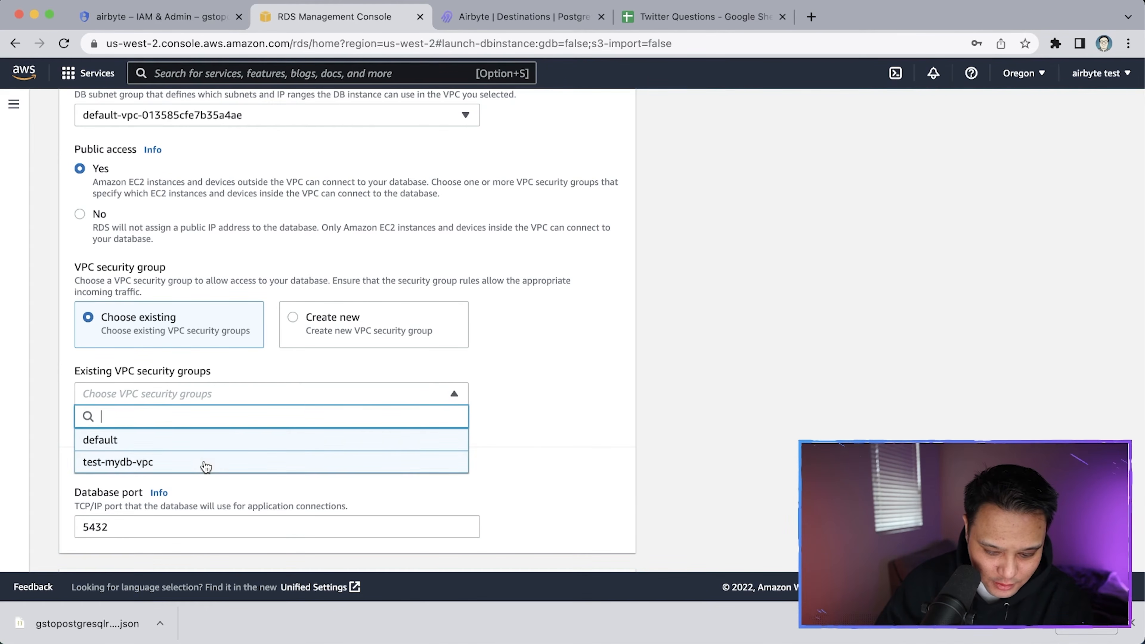
{"action": "left_click", "coordinate": [504, 426]}
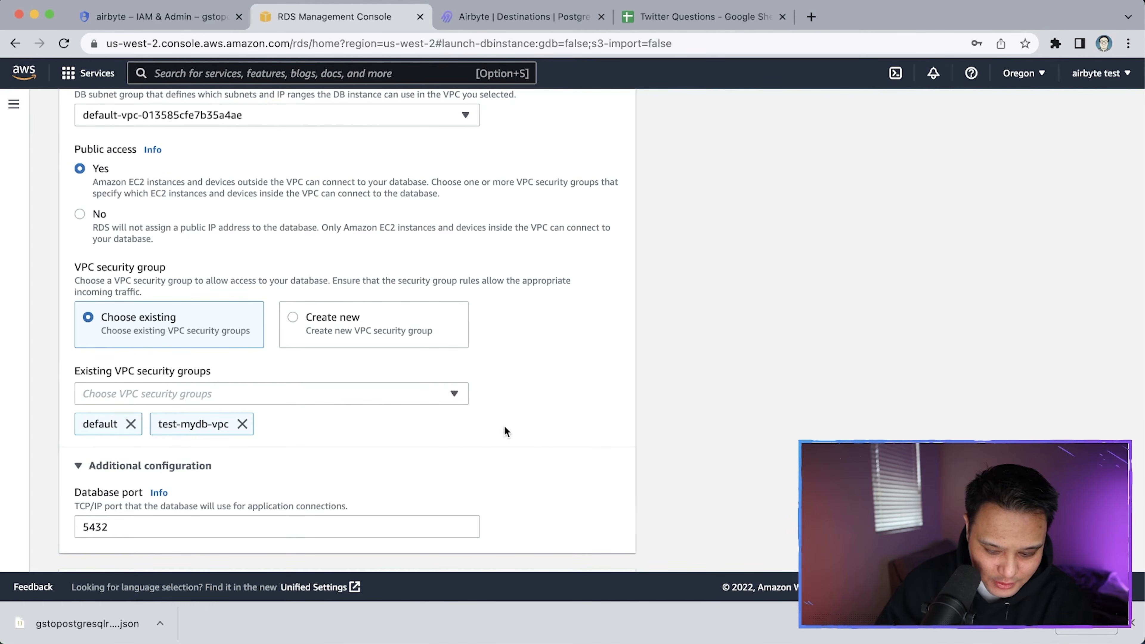
{"action": "left_click", "coordinate": [130, 423]}
{"action": "scroll", "coordinate": [205, 525], "scroll_direction": "down", "scroll_amount": 2}
{"action": "scroll", "coordinate": [204, 525], "scroll_direction": "down", "scroll_amount": 2}
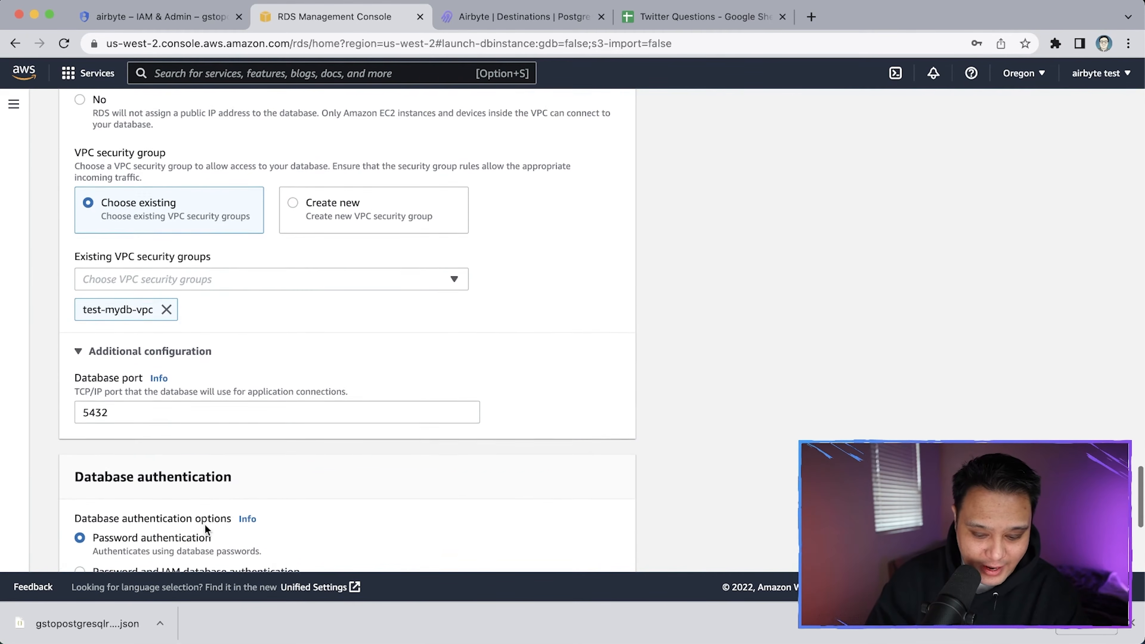
Submit the completed twitter-questions form with Create database
{"action": "scroll", "coordinate": [207, 534], "scroll_direction": "down", "scroll_amount": 6}
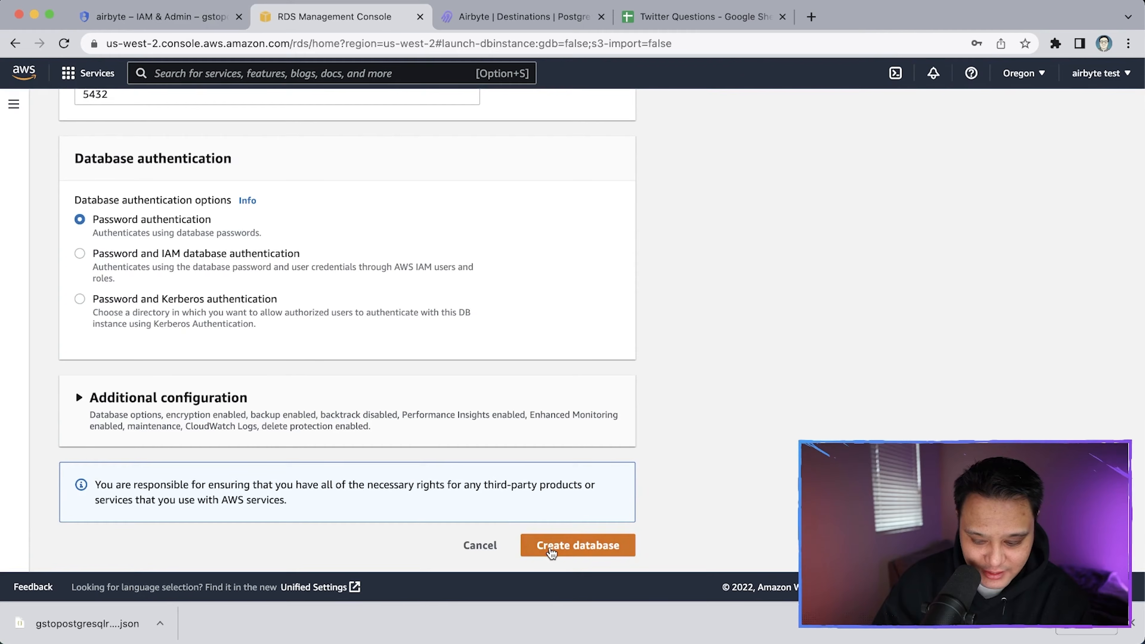
{"action": "left_click", "coordinate": [550, 546]}
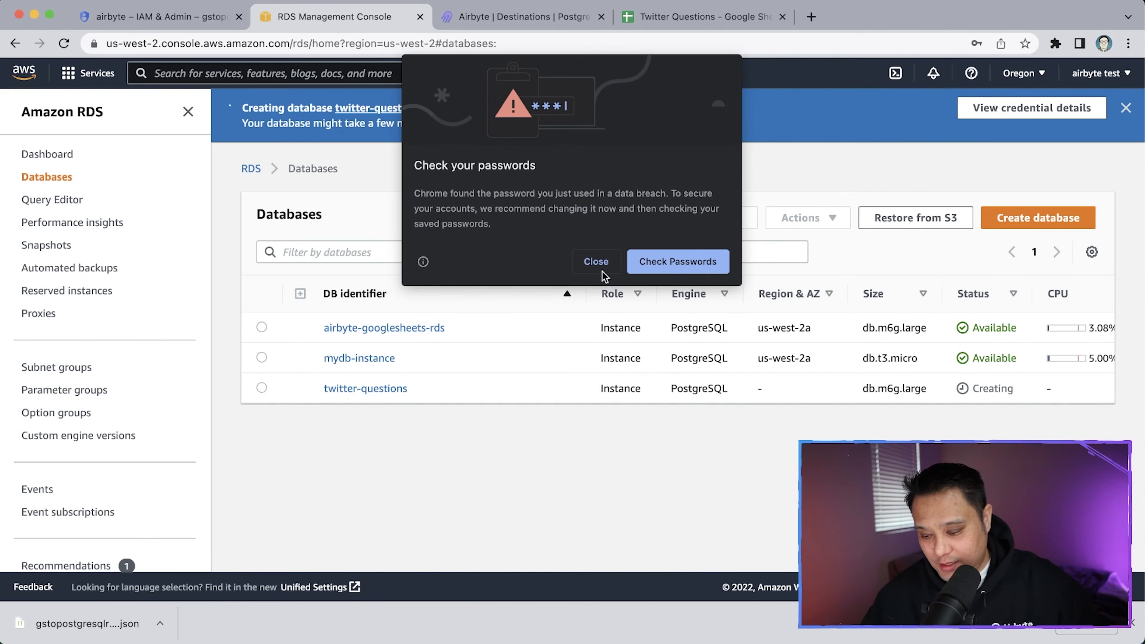
Dismiss Chrome's password breach warning and the Save password bubble
{"action": "left_click", "coordinate": [596, 263]}
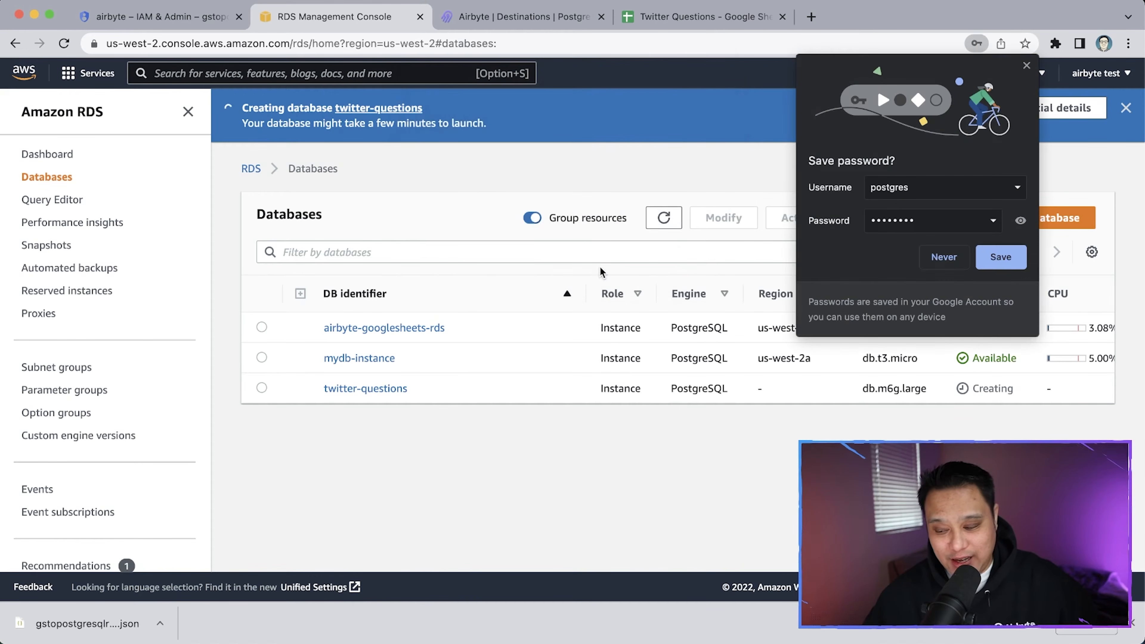
{"action": "left_click", "coordinate": [1028, 67]}
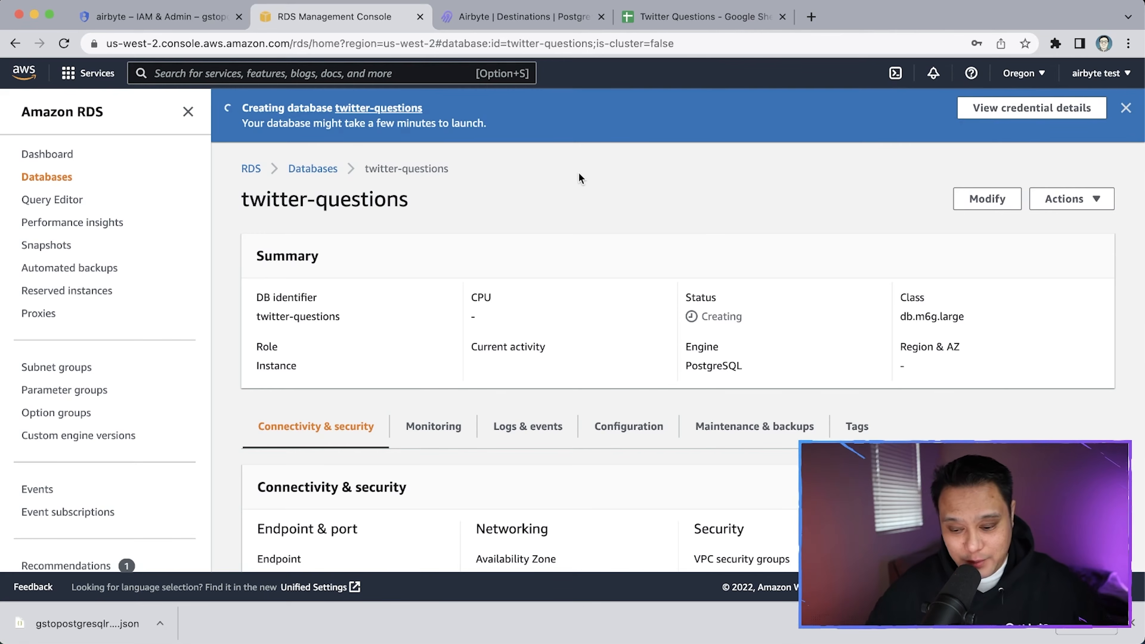
Check Connectivity & security for the twitter-questions endpoint on port 5432
{"action": "scroll", "coordinate": [579, 172], "scroll_direction": "down", "scroll_amount": 5}
{"action": "scroll", "coordinate": [414, 324], "scroll_direction": "up", "scroll_amount": 5}
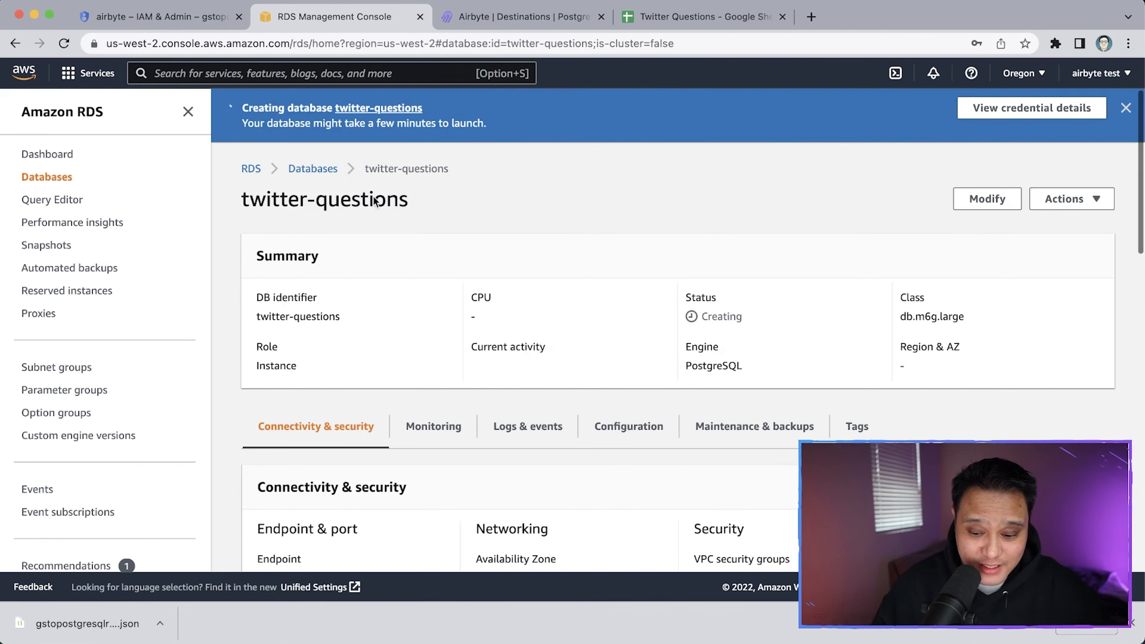
{"action": "scroll", "coordinate": [341, 274], "scroll_direction": "down", "scroll_amount": 7}
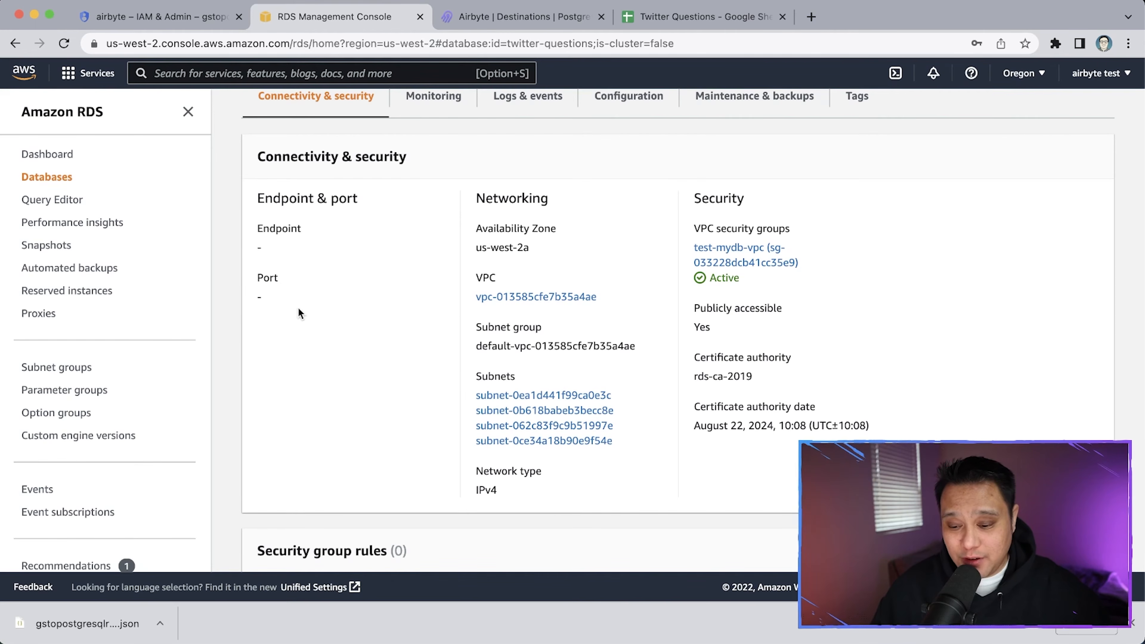
{"action": "scroll", "coordinate": [298, 308], "scroll_direction": "up", "scroll_amount": 5}
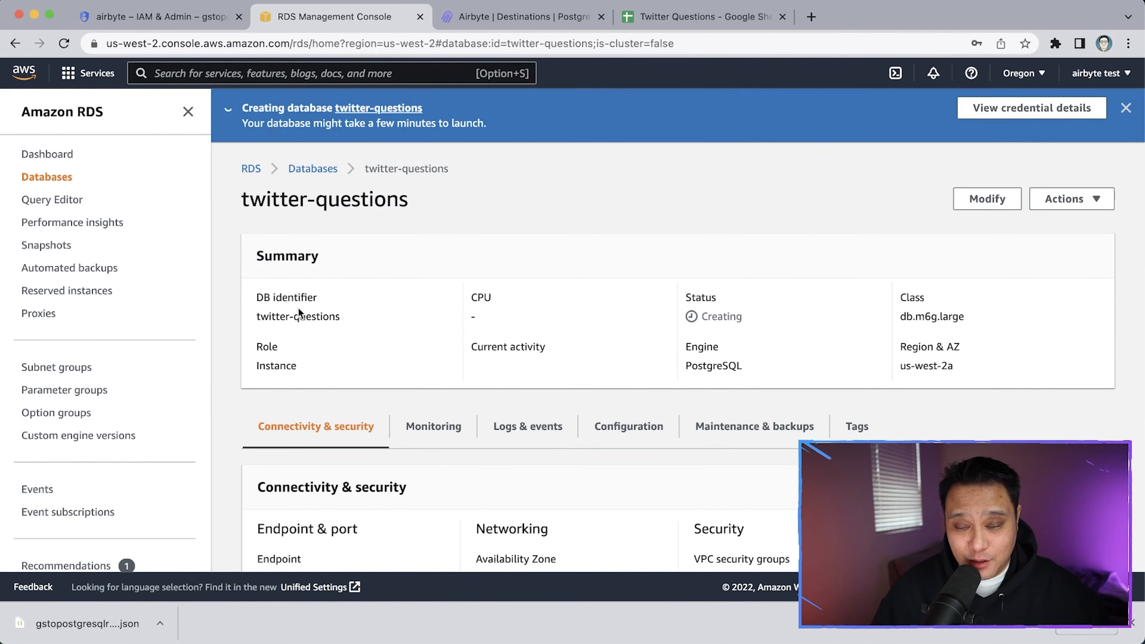
{"action": "scroll", "coordinate": [298, 308], "scroll_direction": "down", "scroll_amount": 3}
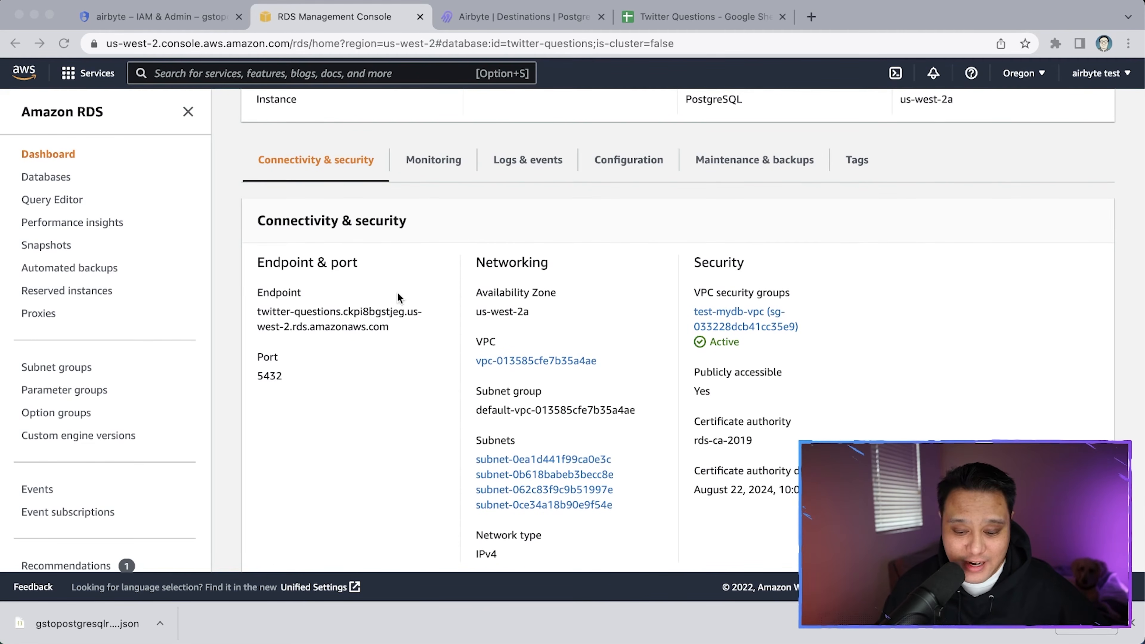
{"action": "scroll", "coordinate": [723, 320], "scroll_direction": "down", "scroll_amount": 2}
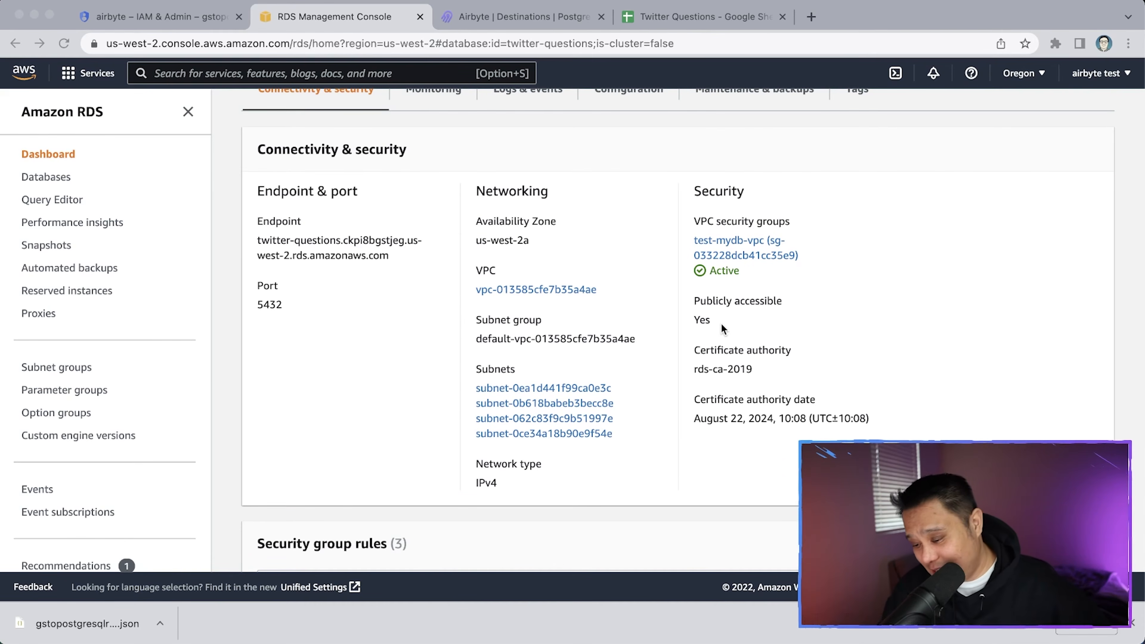
{"action": "left_click", "coordinate": [721, 324]}
{"action": "scroll", "coordinate": [721, 324], "scroll_direction": "up", "scroll_amount": 5}
{"action": "scroll", "coordinate": [721, 324], "scroll_direction": "down", "scroll_amount": 5}
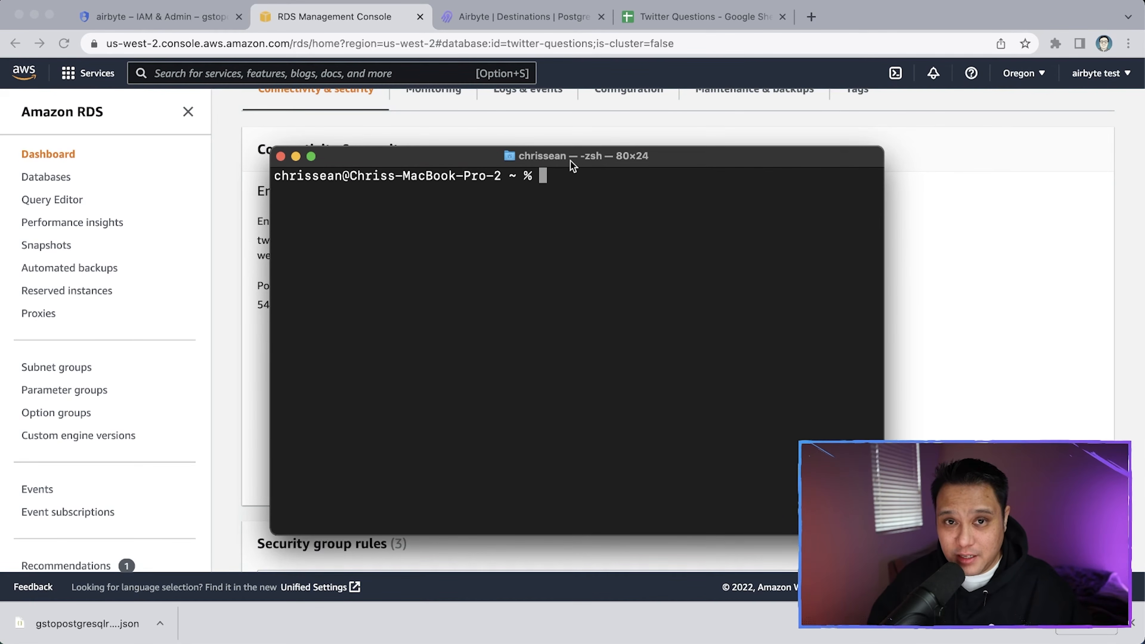
Start a psql -h command using the copied twitter-questions RDS endpoint as host
{"action": "type", "text": "psql"}
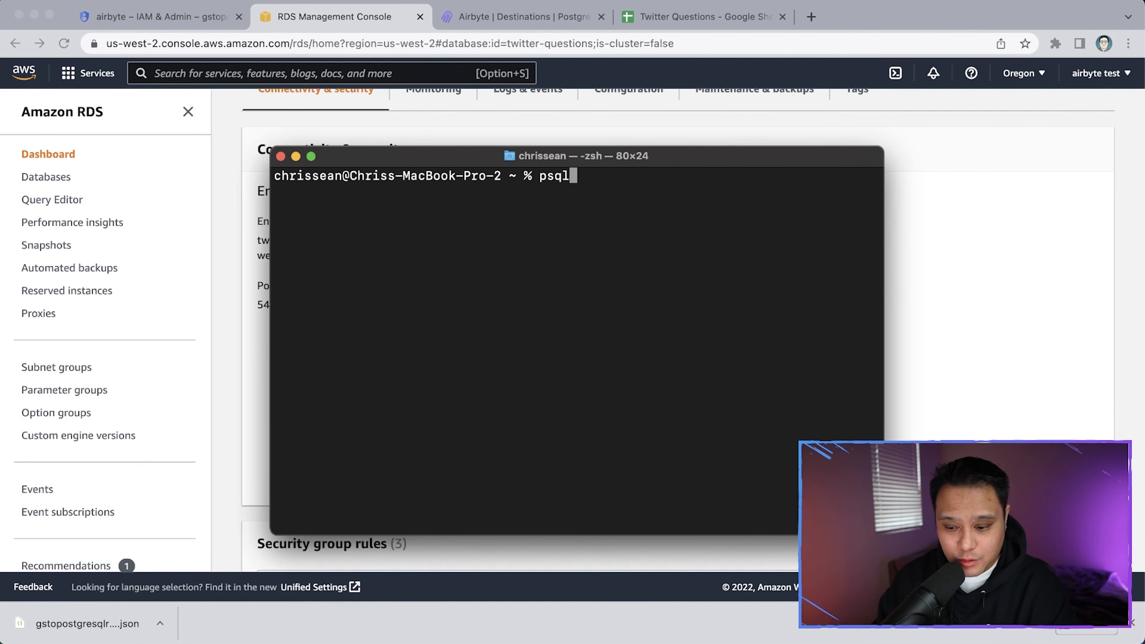
{"action": "type", "text": " -h"}
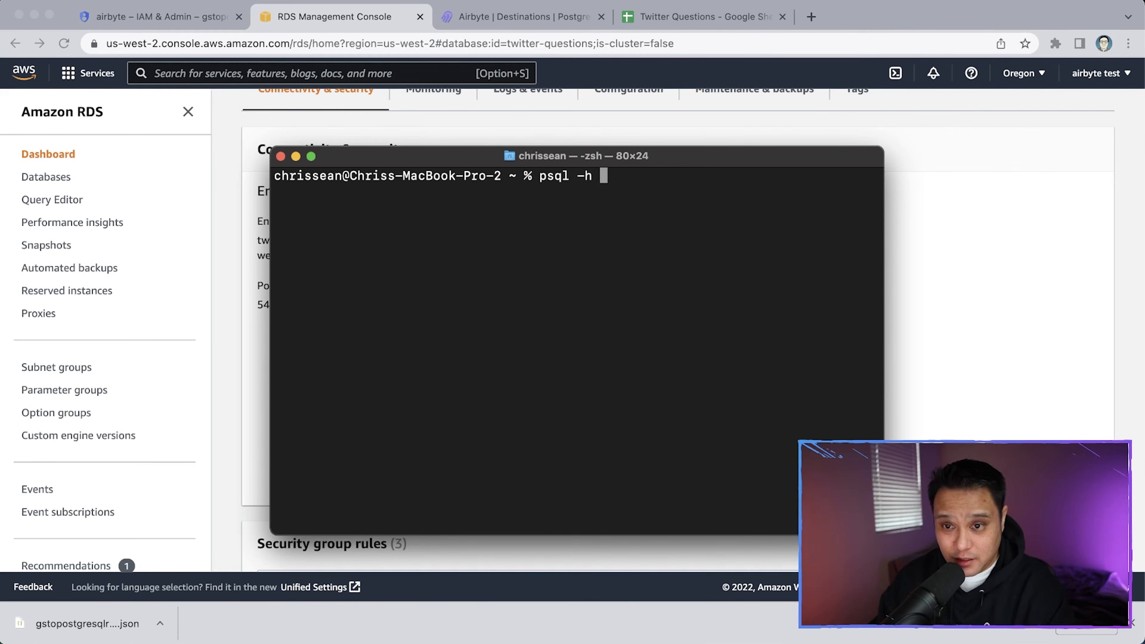
{"action": "left_click", "coordinate": [251, 181]}
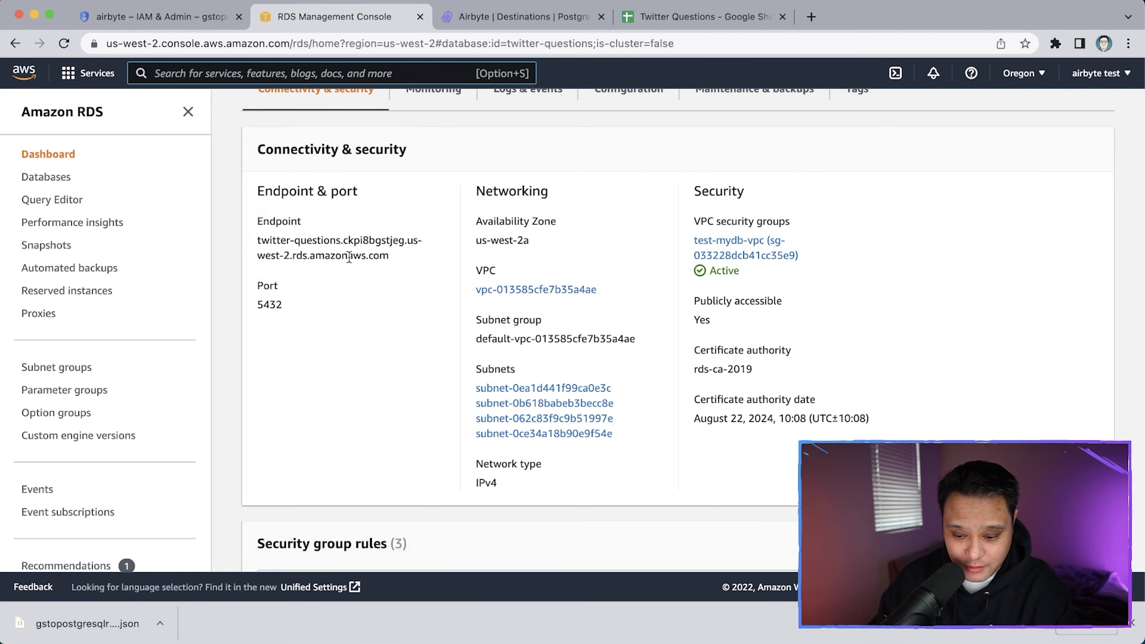
{"action": "triple_click", "coordinate": [317, 240]}
{"action": "key", "text": "super+c"}
{"action": "key", "text": "super+Tab"}
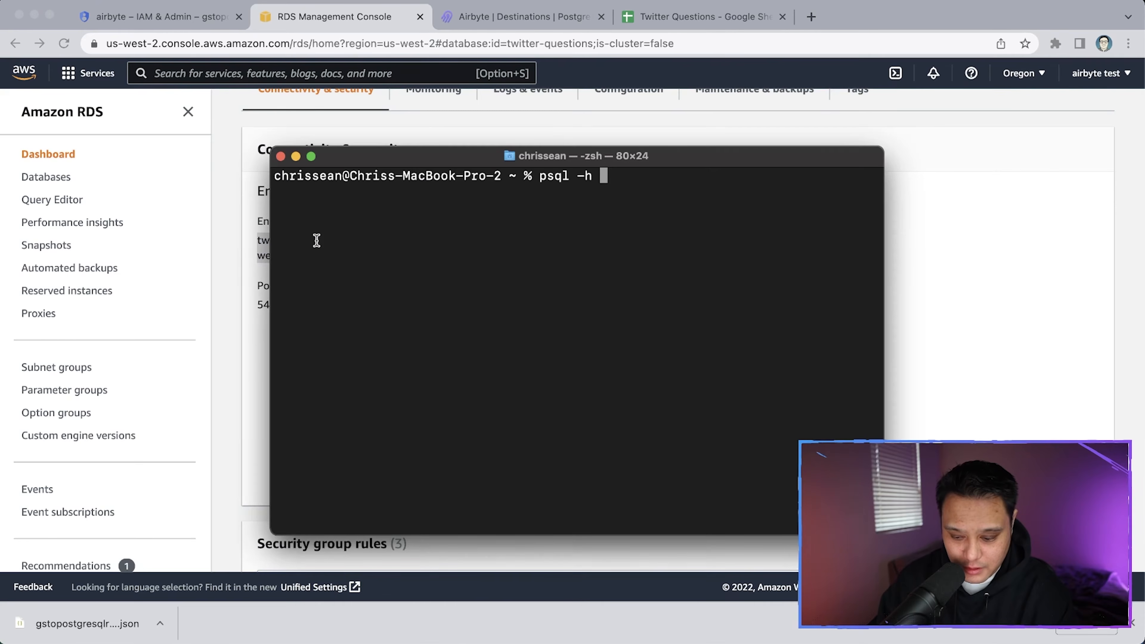
{"action": "key", "text": "super+v"}
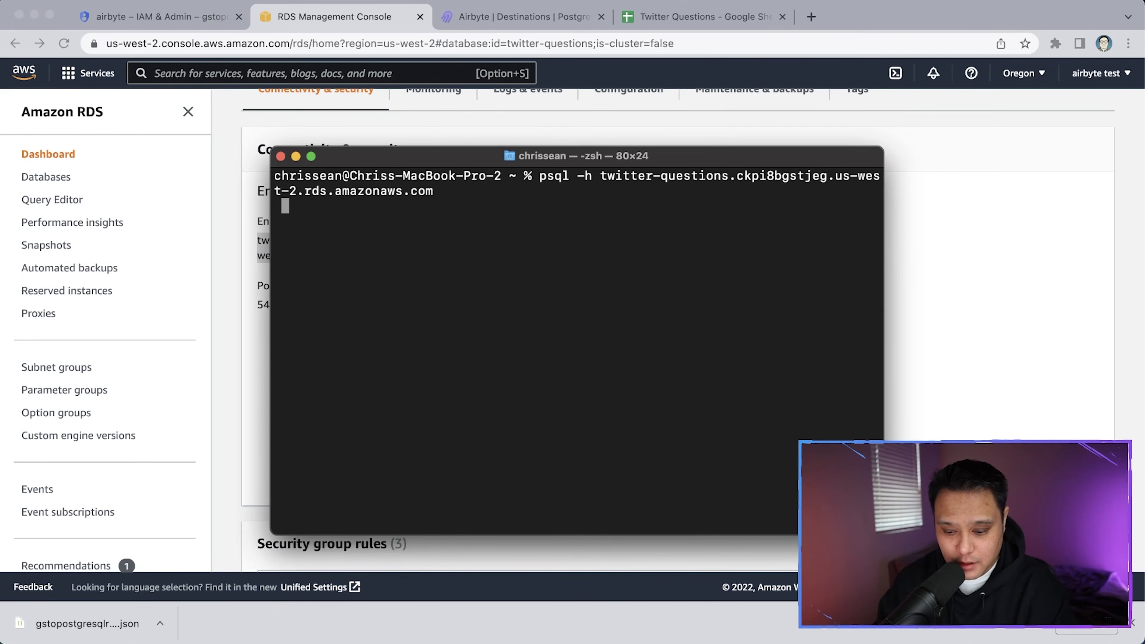
Add -p 5432 -U postgres -W, run the command and submit the password
{"action": "type", "text": "n-p"}
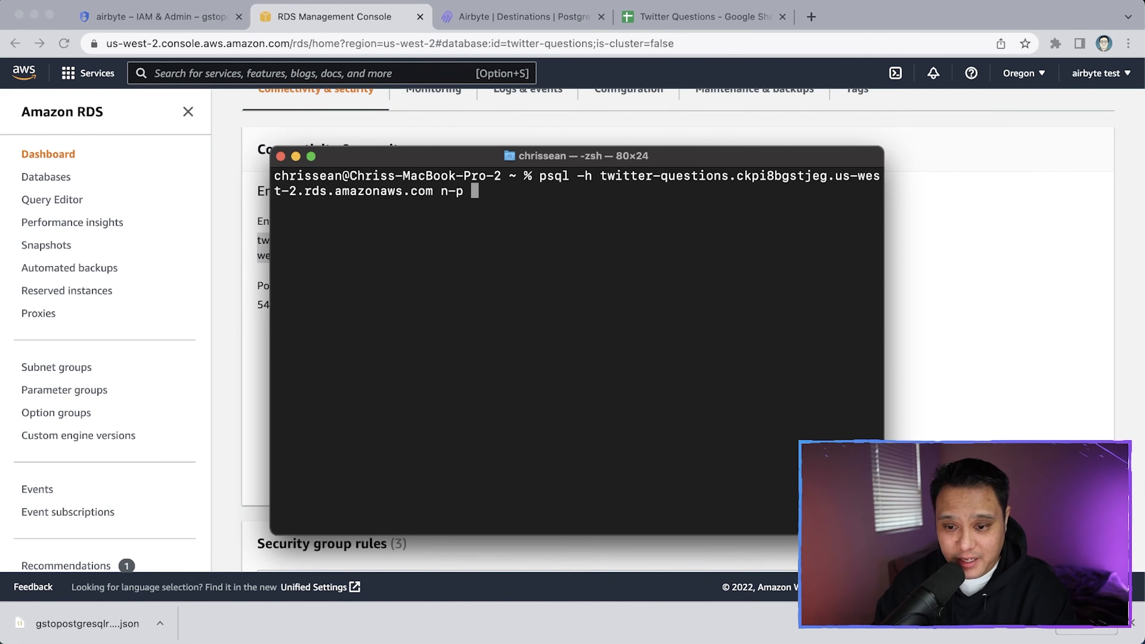
{"action": "left_click_drag", "start_coordinate": [407, 160], "coordinate": [497, 158]}
{"action": "type", "text": "5432"}
{"action": "key", "text": "BackSpace"}
{"action": "key", "text": "BackSpace"}
{"action": "key", "text": "BackSpace"}
{"action": "key", "text": "BackSpace"}
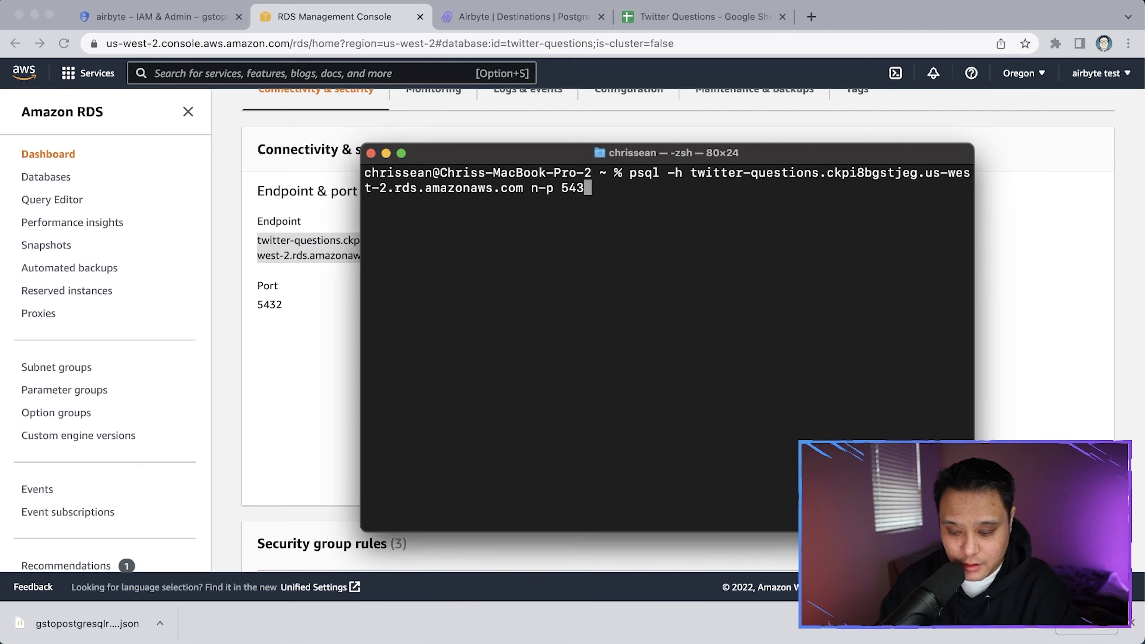
{"action": "key", "text": "BackSpace"}
{"action": "key", "text": "BackSpace"}
{"action": "key", "text": "BackSpace"}
{"action": "key", "text": "BackSpace"}
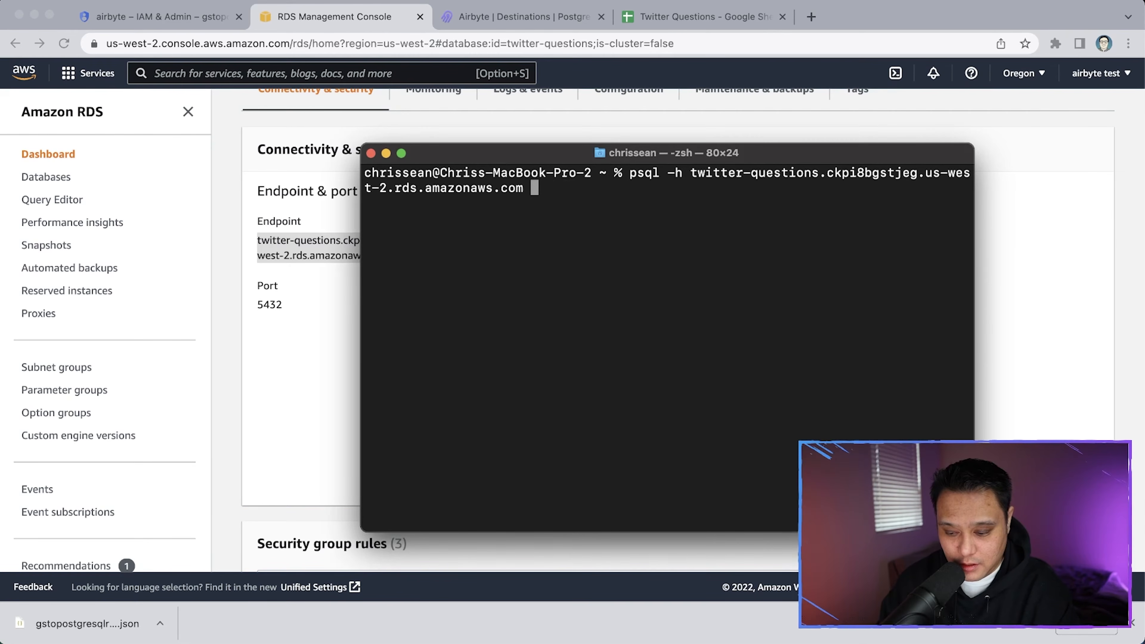
{"action": "type", "text": "-"}
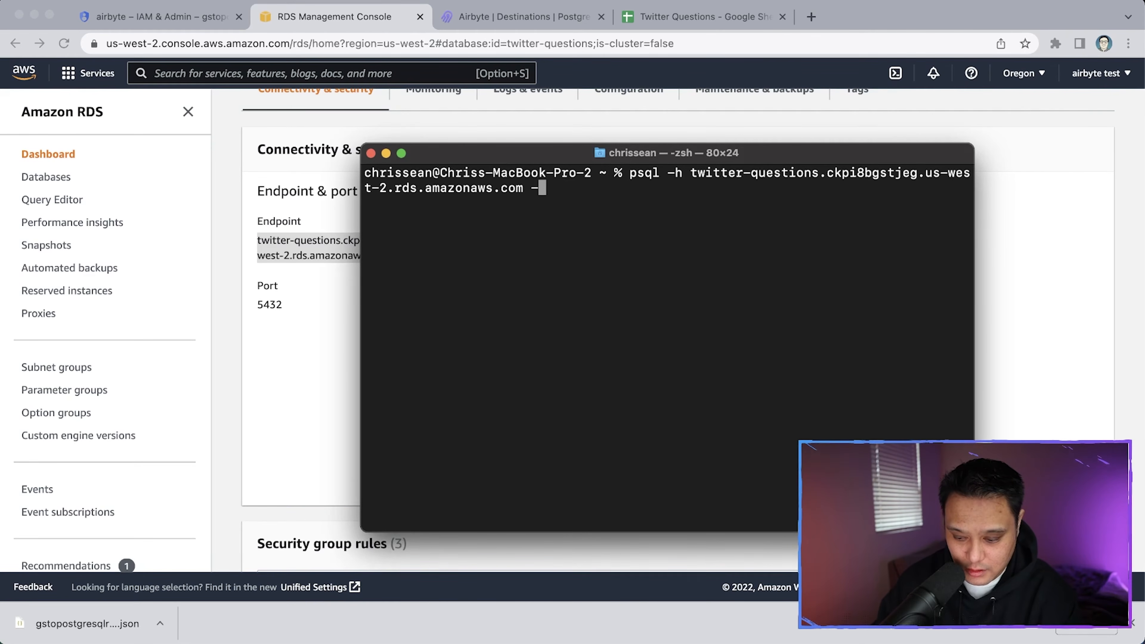
{"action": "type", "text": "p "}
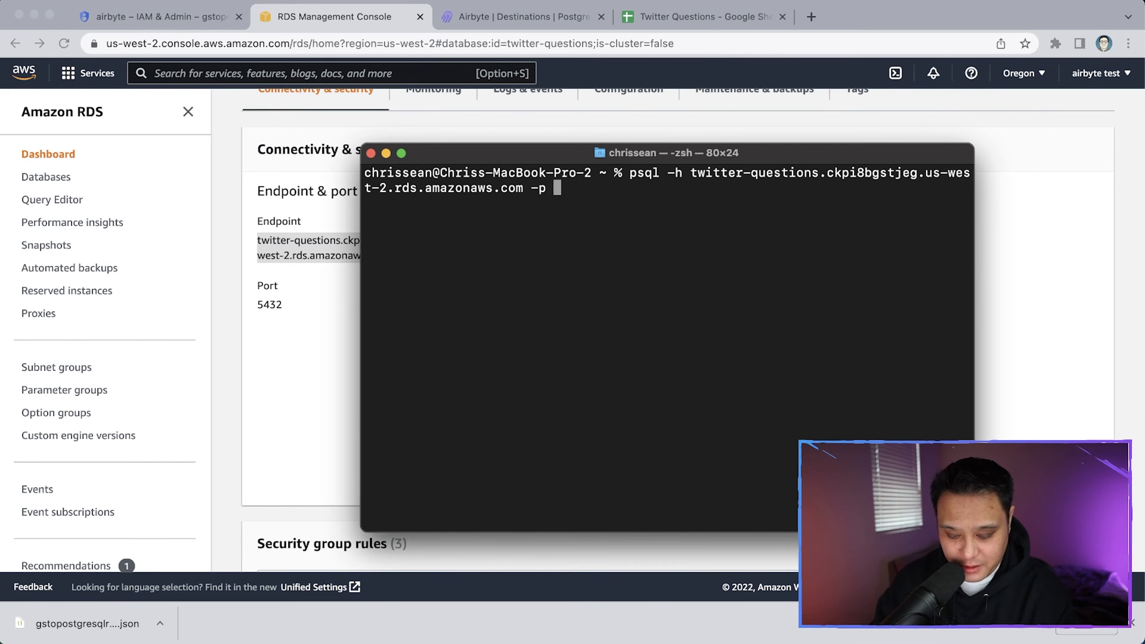
{"action": "type", "text": "5432 -U "}
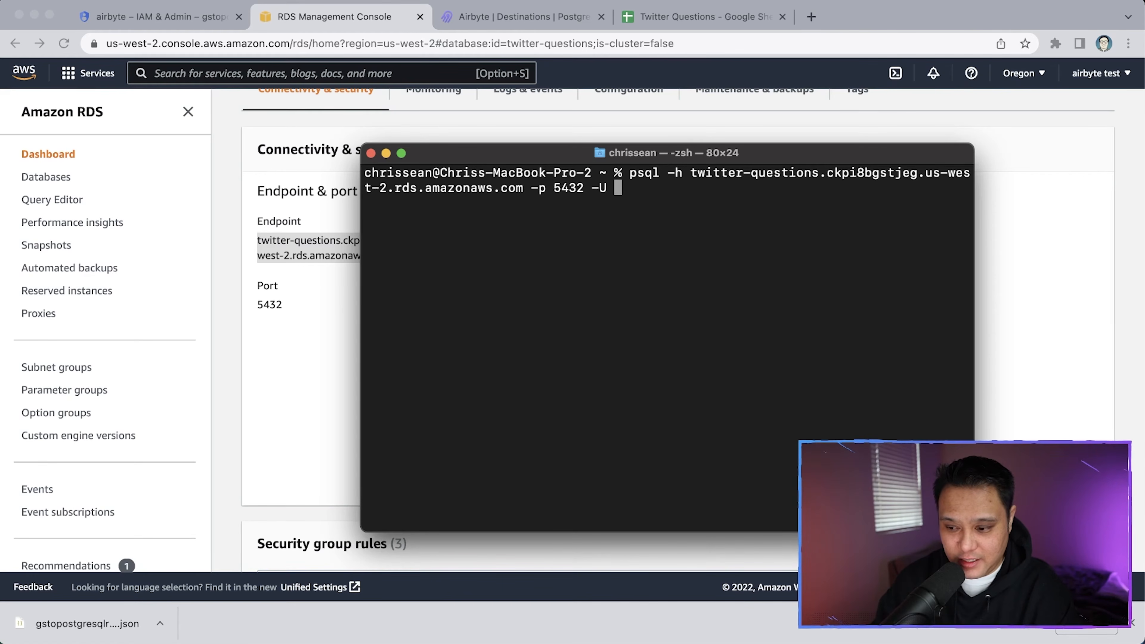
{"action": "type", "text": "postgres"}
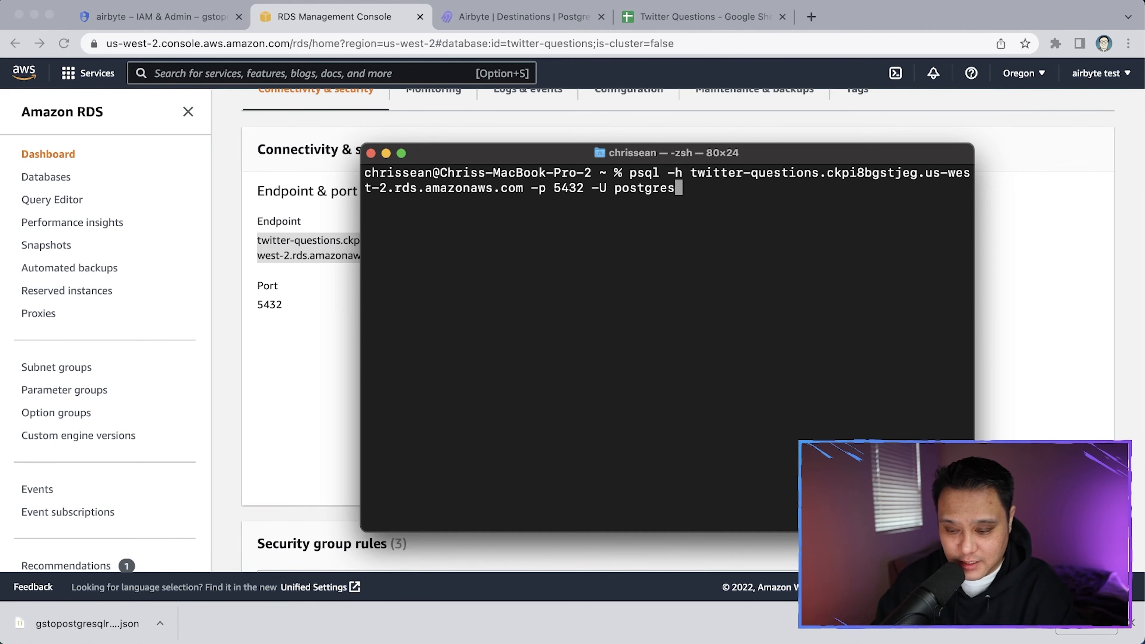
{"action": "type", "text": " -W"}
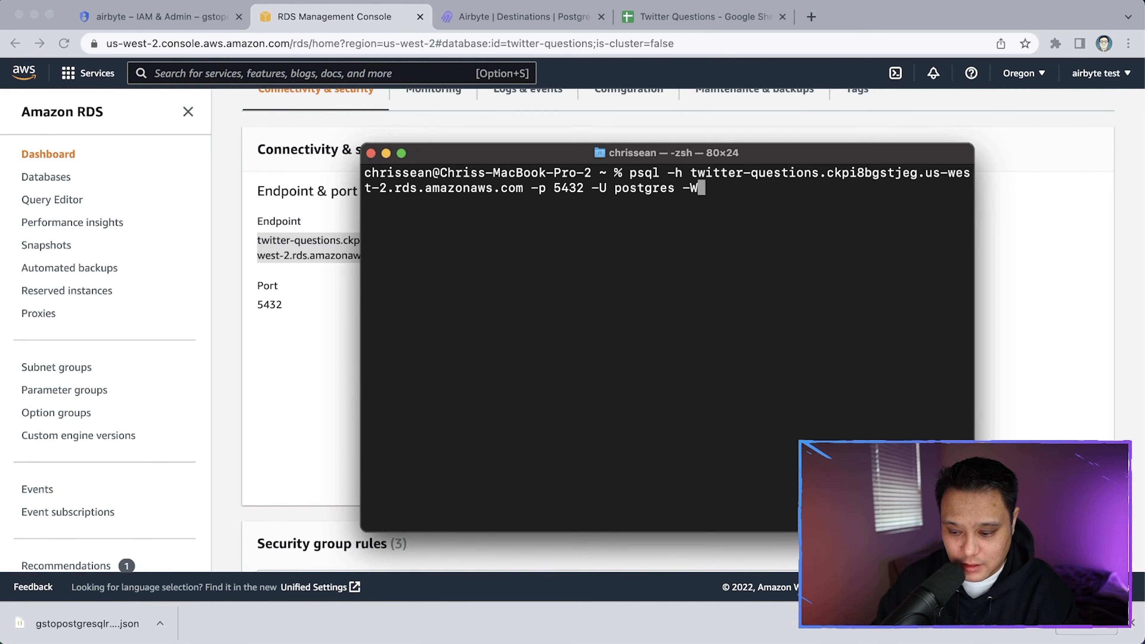
{"action": "key", "text": "Return"}
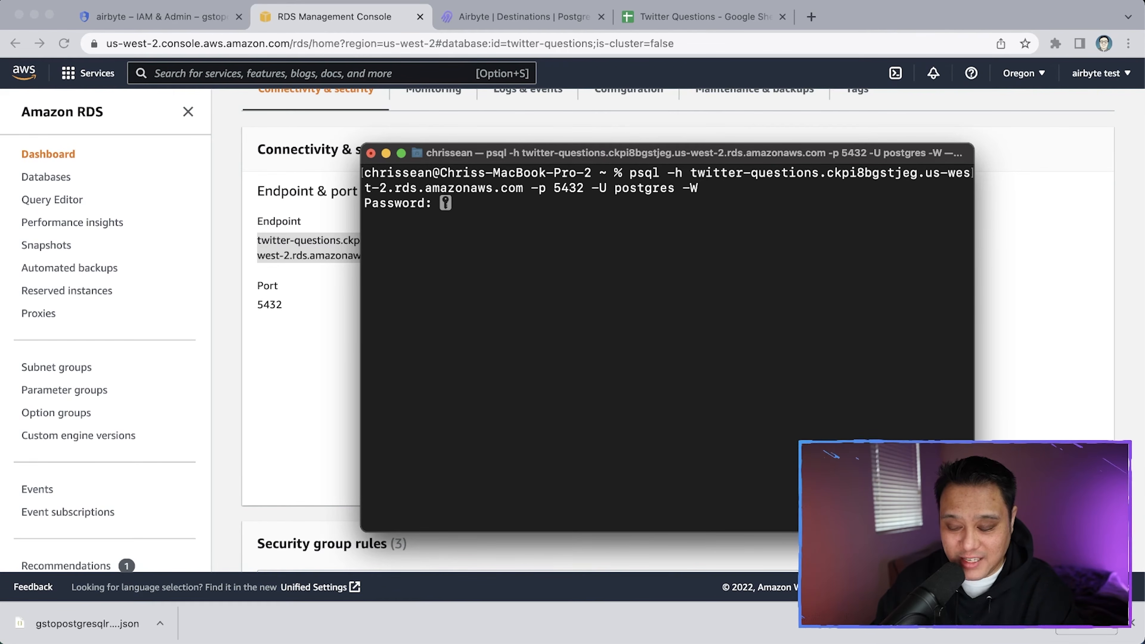
{"action": "key", "text": "Return"}
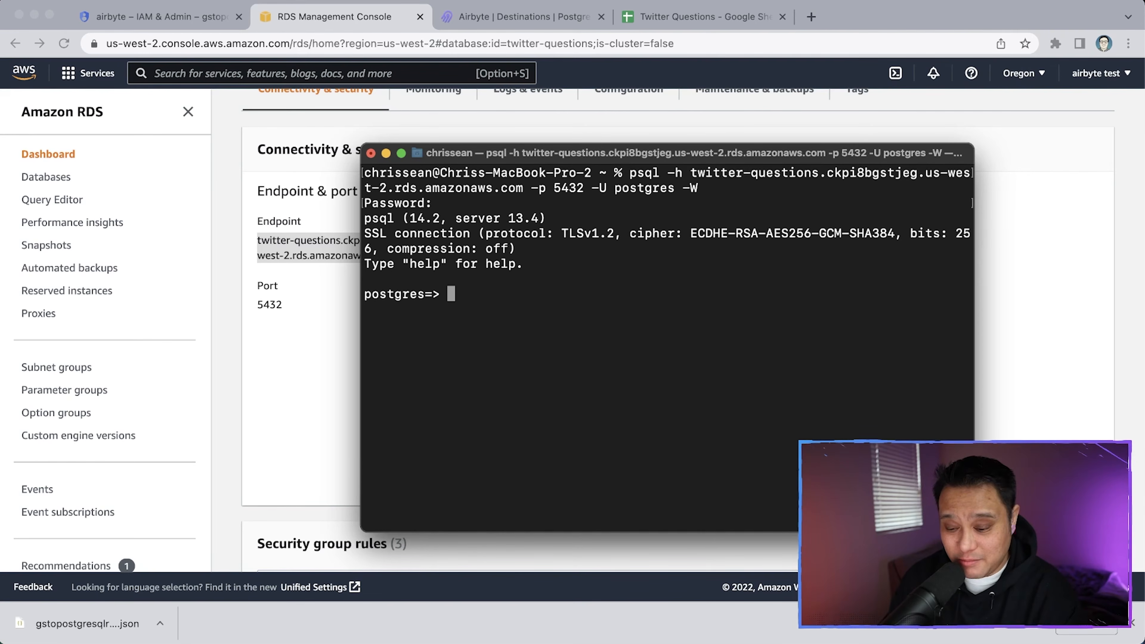
Run CREATE DATABASE google_sheets_backup; in psql
{"action": "type", "text": "CREATE DATABASE"}
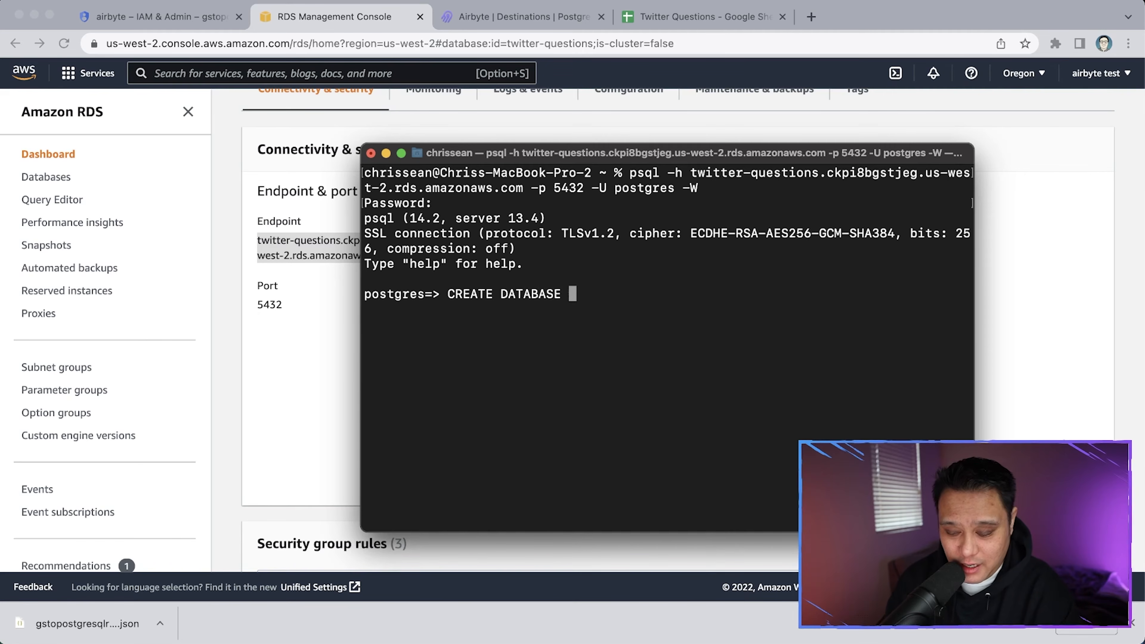
{"action": "type", "text": " gogl"}
{"action": "key", "text": "BackSpace"}
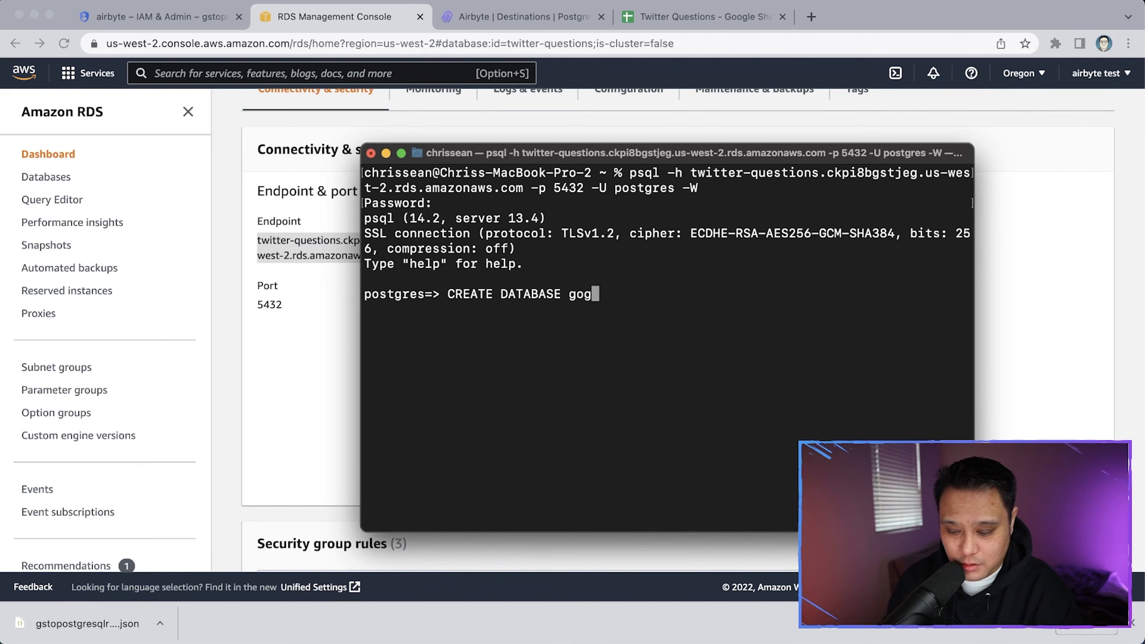
{"action": "key", "text": "BackSpace"}
{"action": "key", "text": "BackSpace"}
{"action": "type", "text": "oogle_shee"}
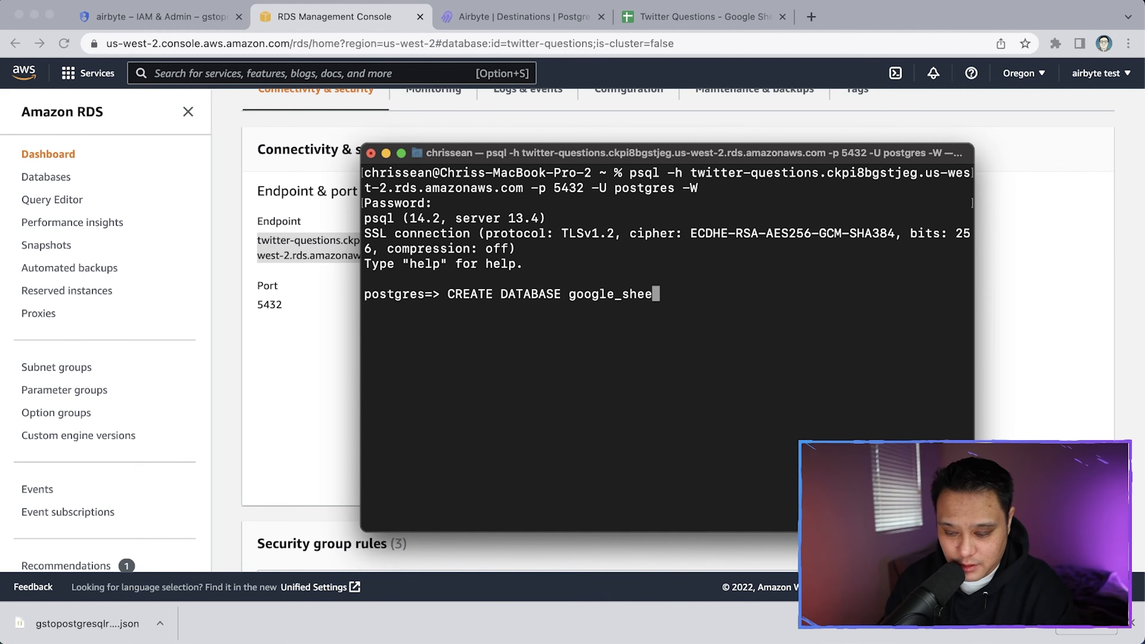
{"action": "type", "text": "ts_backup"}
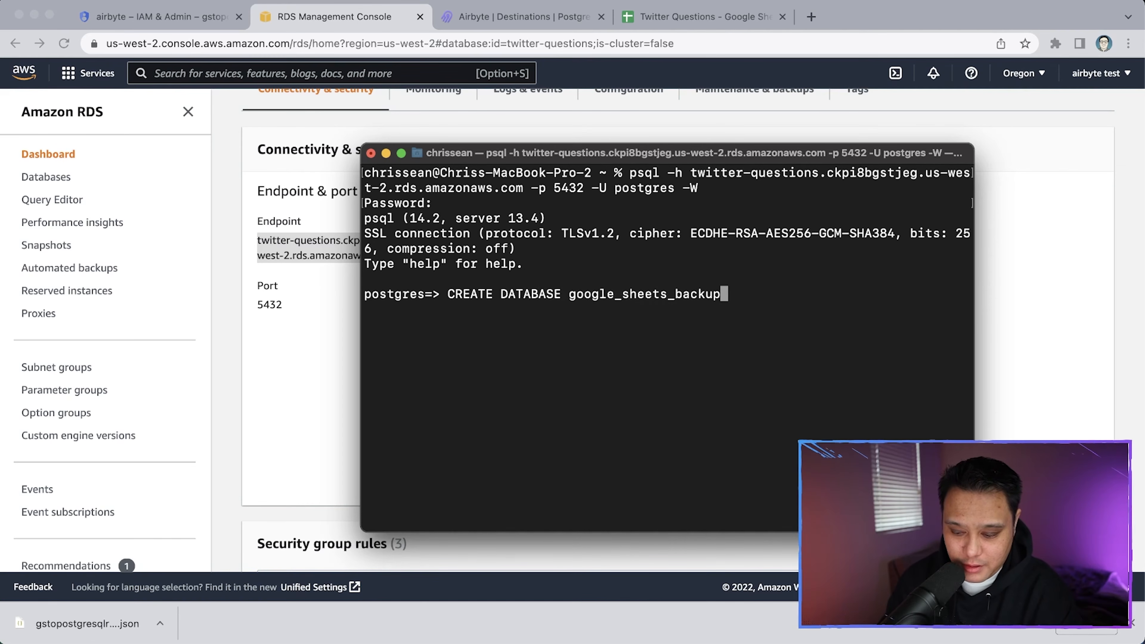
{"action": "type", "text": ";"}
{"action": "key", "text": "Return"}
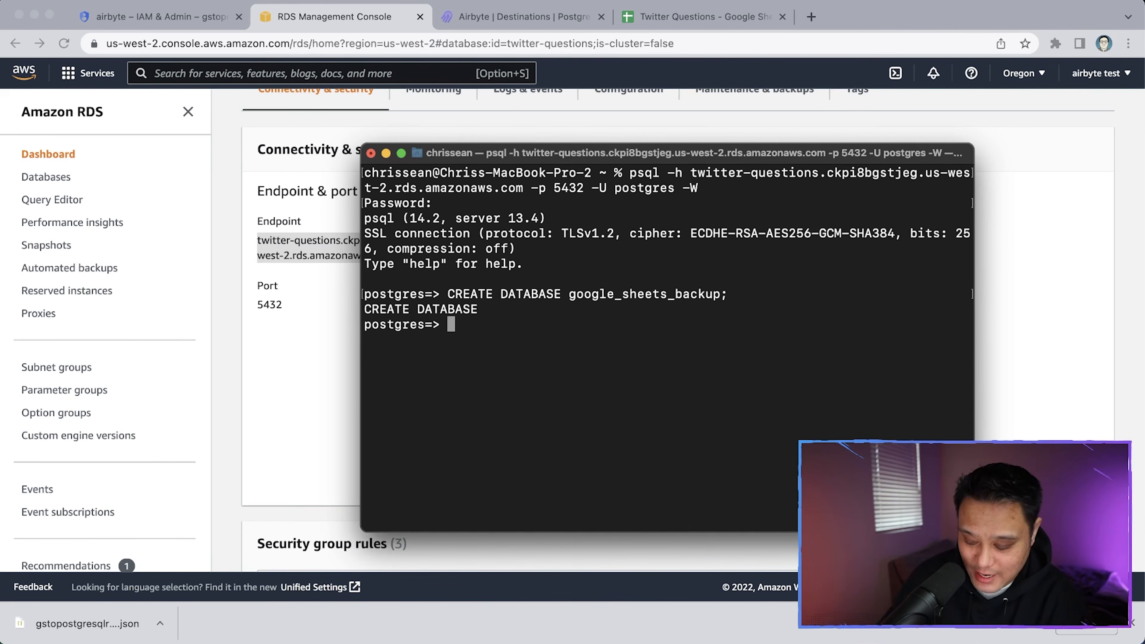
List the server's databases with \l, resizing the terminal so the table fits
{"action": "type", "text": "\\"}
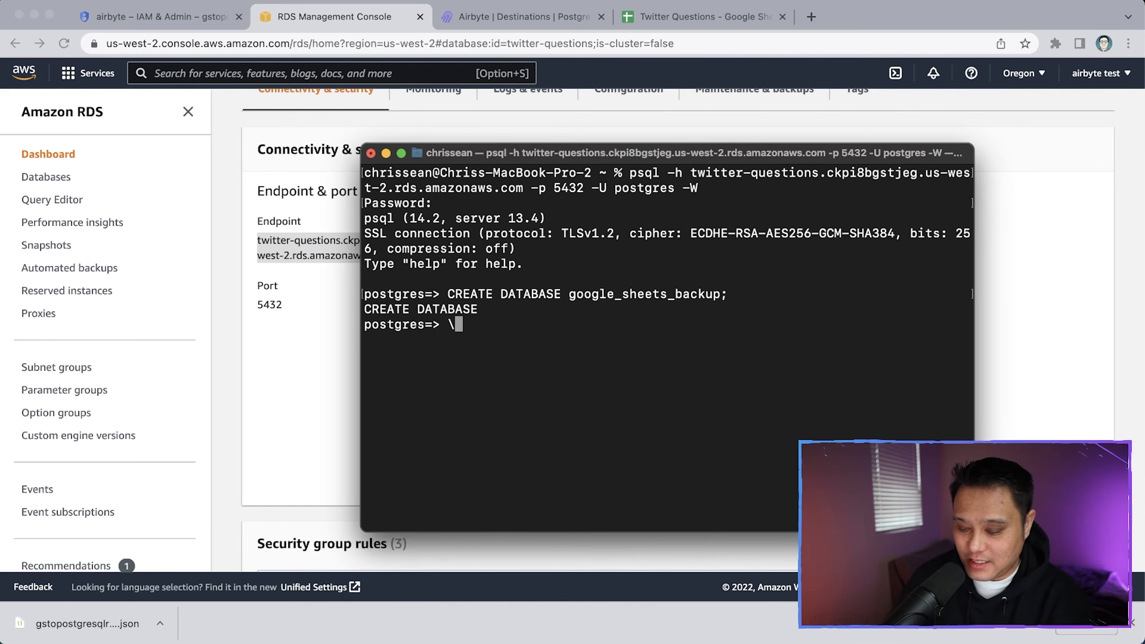
{"action": "type", "text": "l"}
{"action": "key", "text": "Return"}
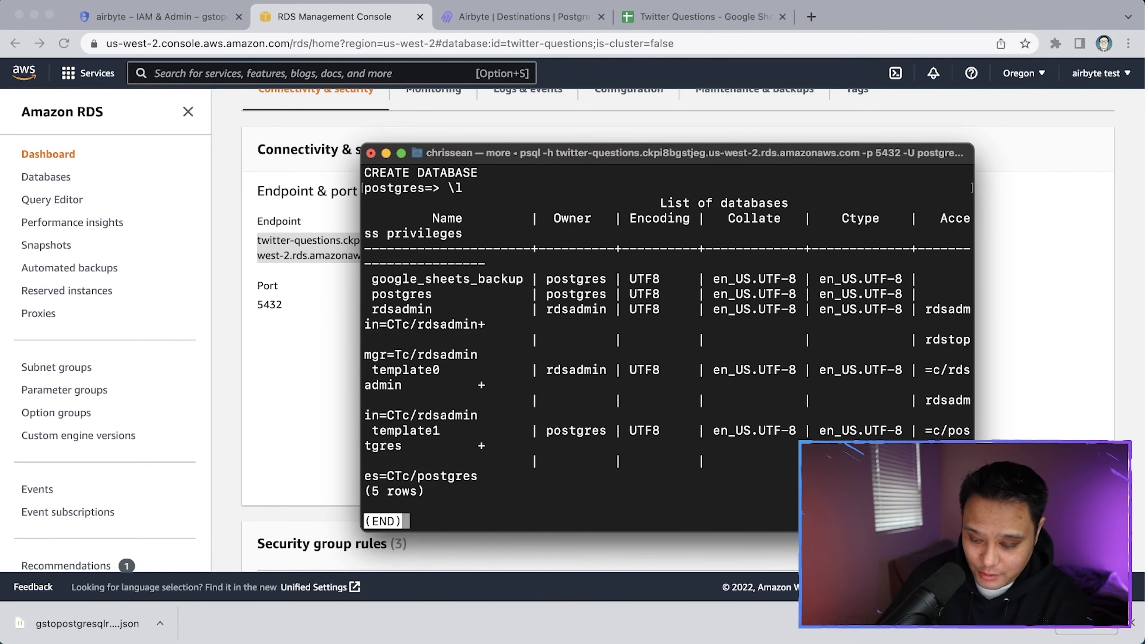
{"action": "key", "text": "super+minus"}
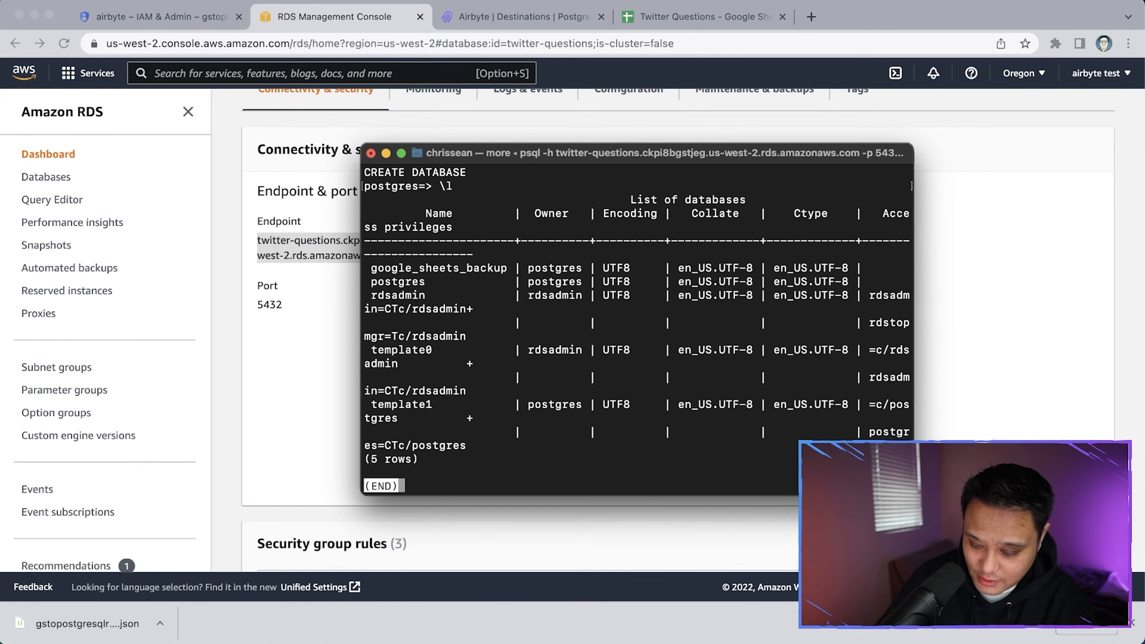
{"action": "left_click_drag", "start_coordinate": [913, 495], "coordinate": [1071, 509]}
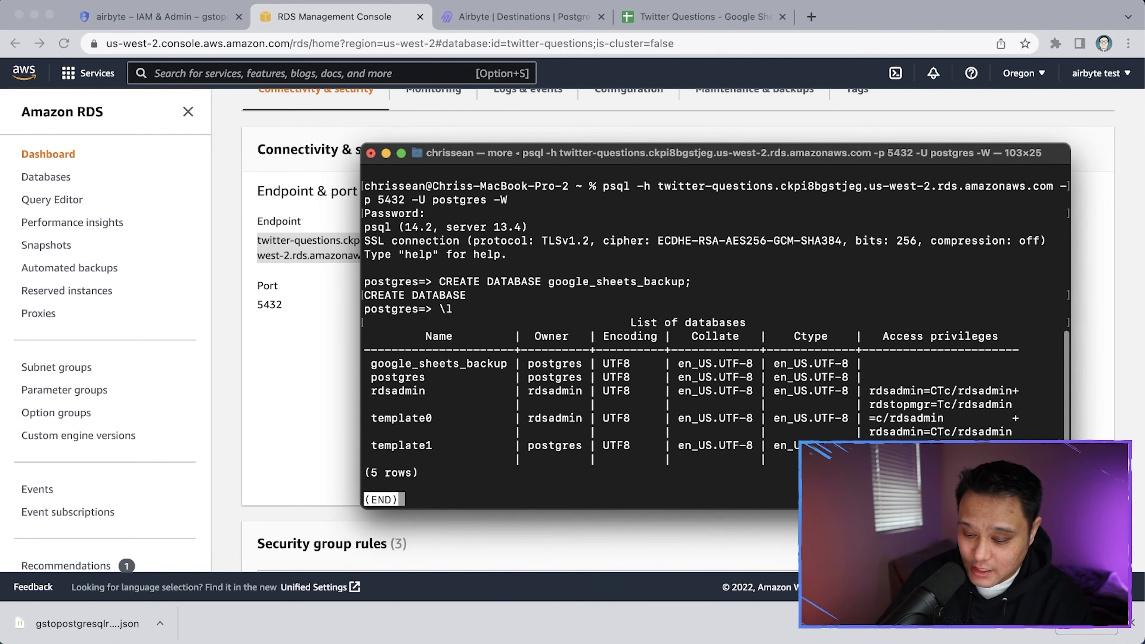
{"action": "left_click_drag", "start_coordinate": [786, 156], "coordinate": [689, 120]}
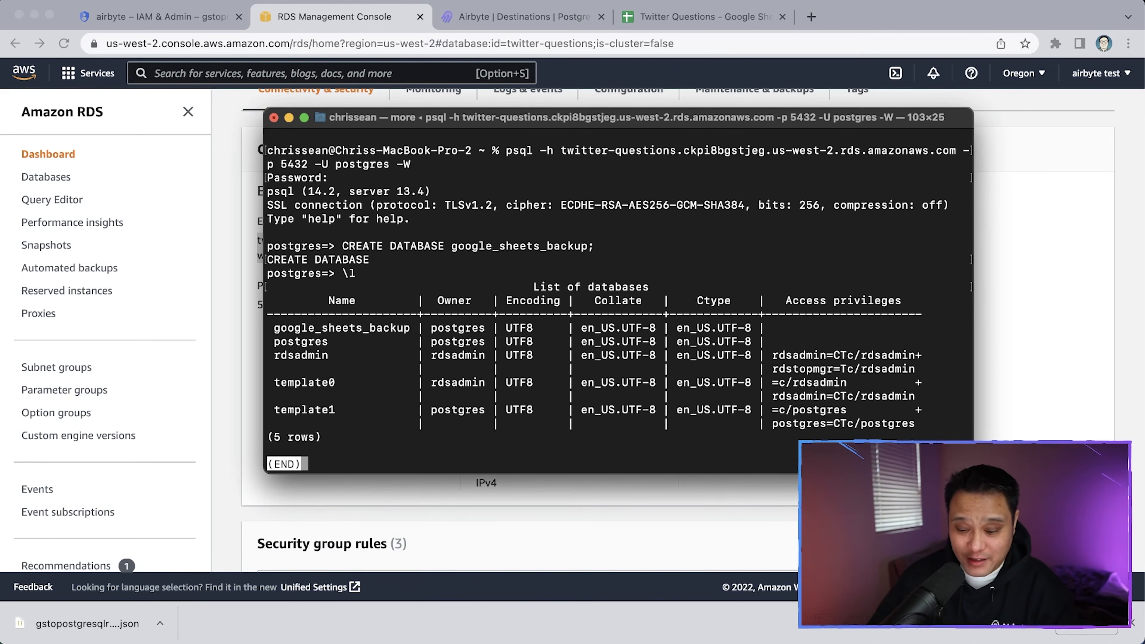
Run CREATE USER for a new login user with a password
{"action": "type", "text": "q"}
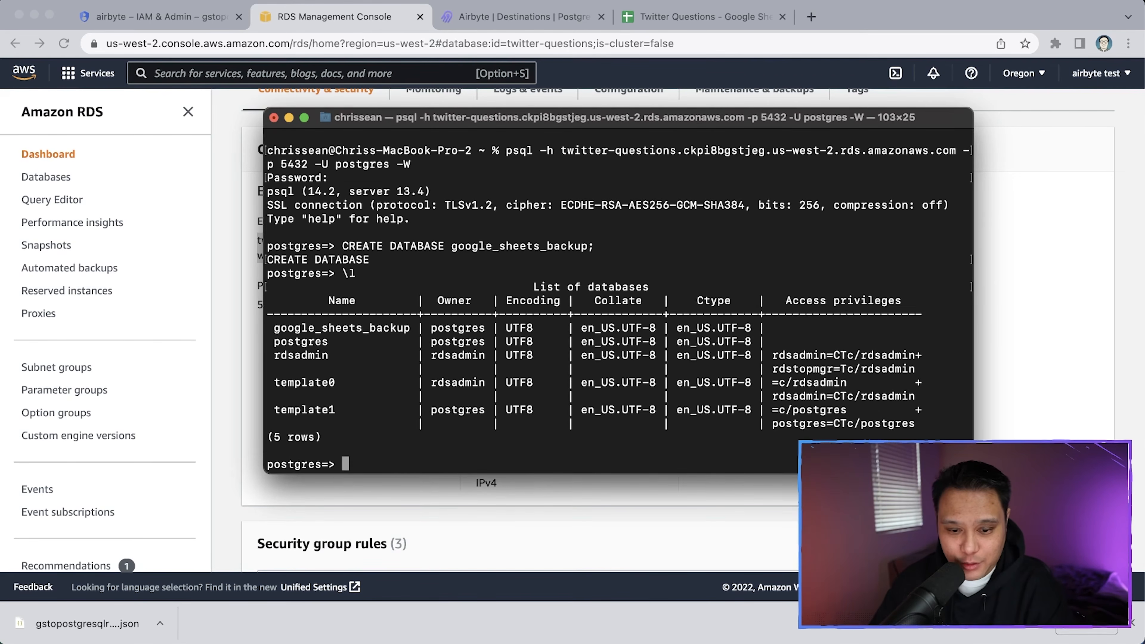
{"action": "type", "text": "CREATE USER"}
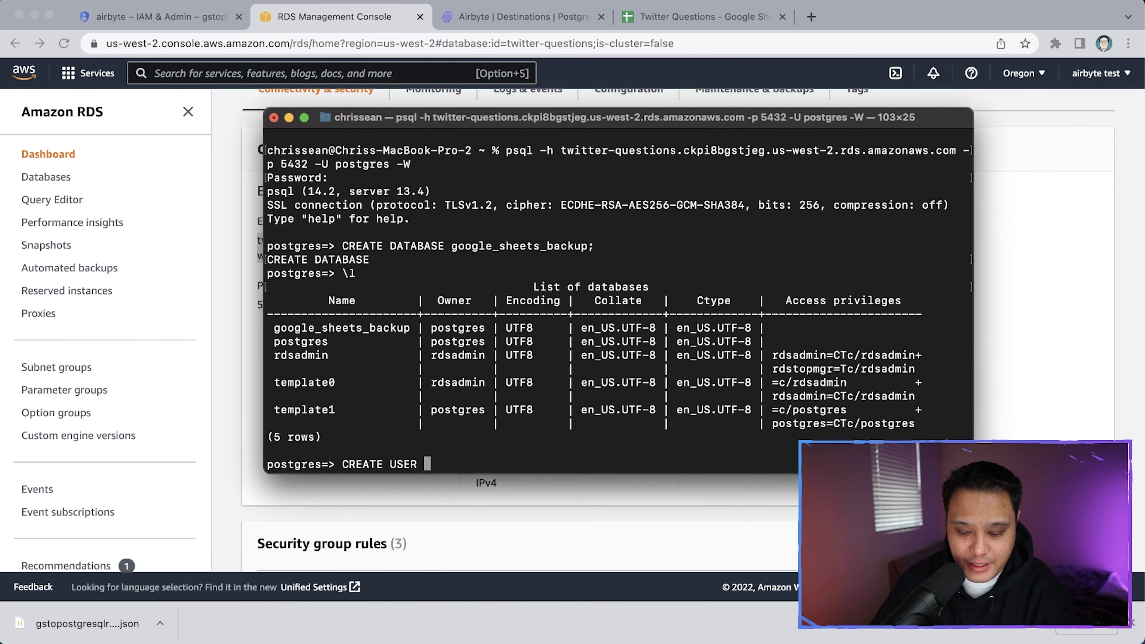
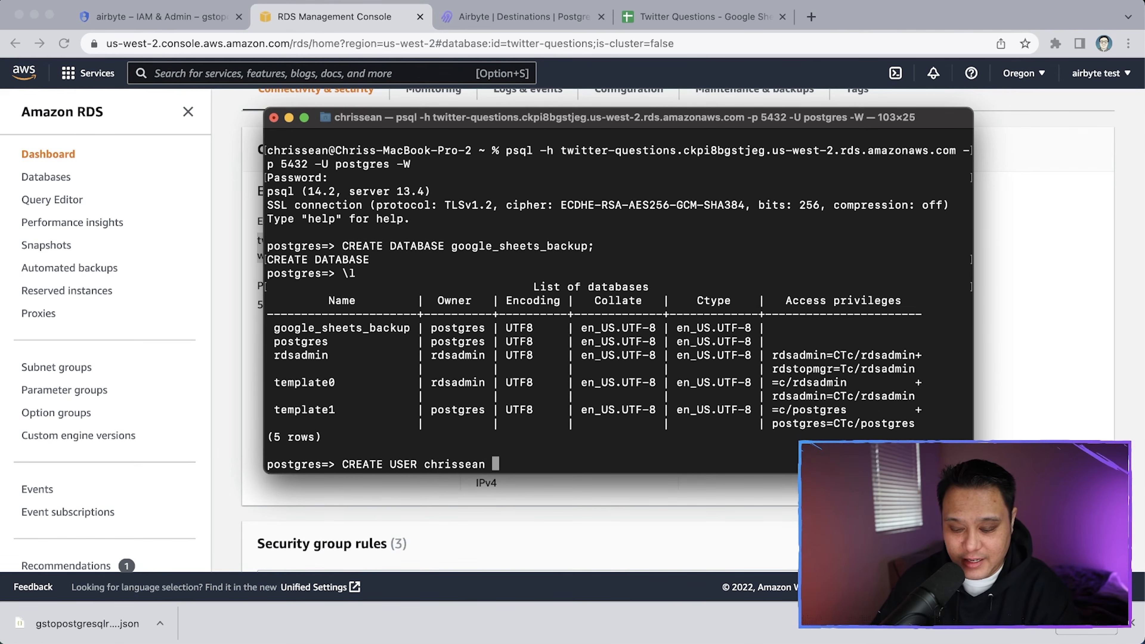
{"action": "type", "text": " WITH PASSWO"}
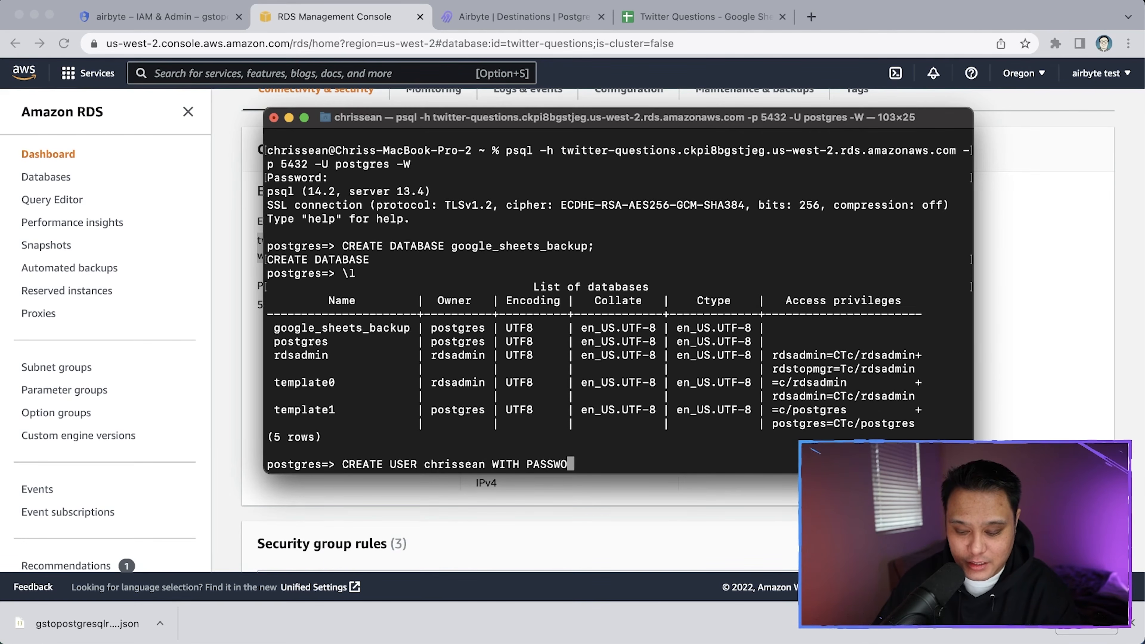
{"action": "type", "text": "RD '"}
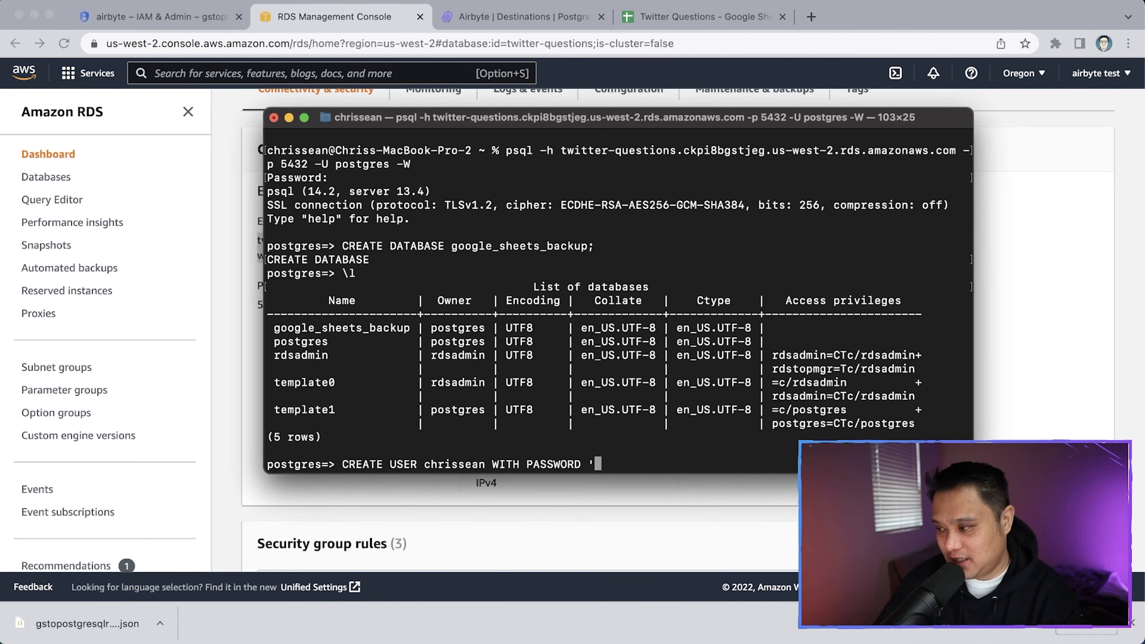
{"action": "type", "text": "passwo"}
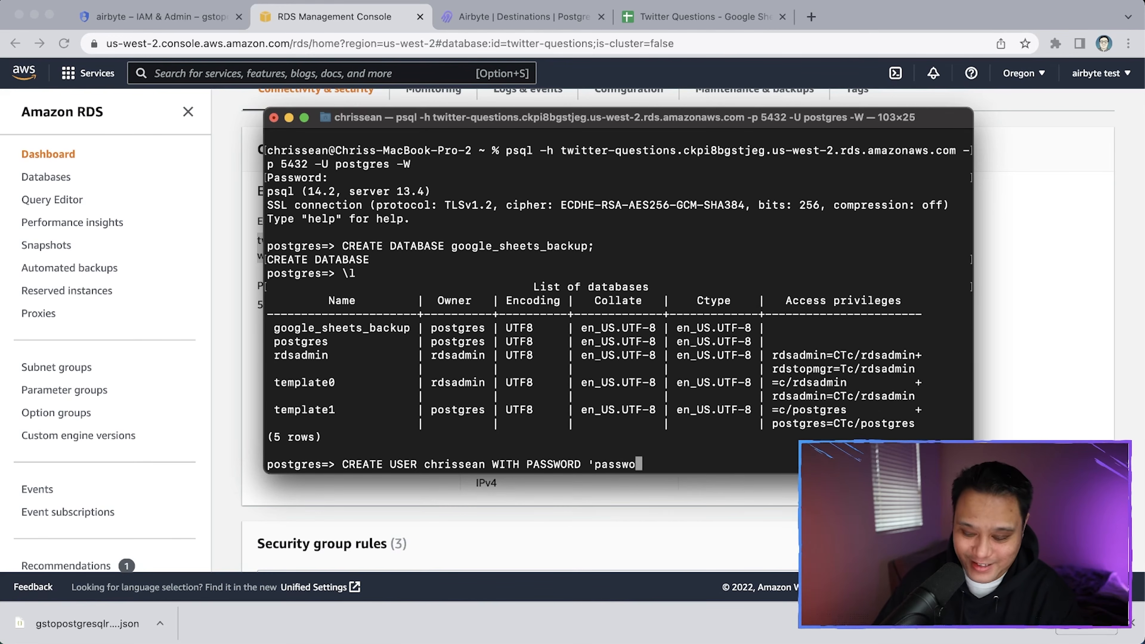
{"action": "type", "text": "rd';"}
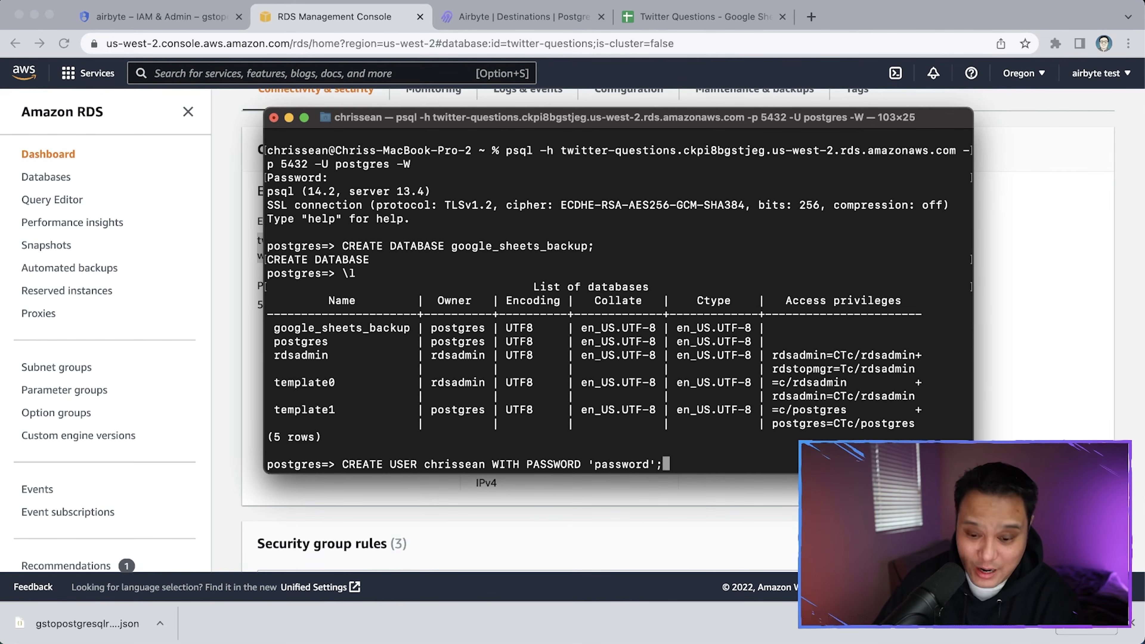
{"action": "key", "text": "Return"}
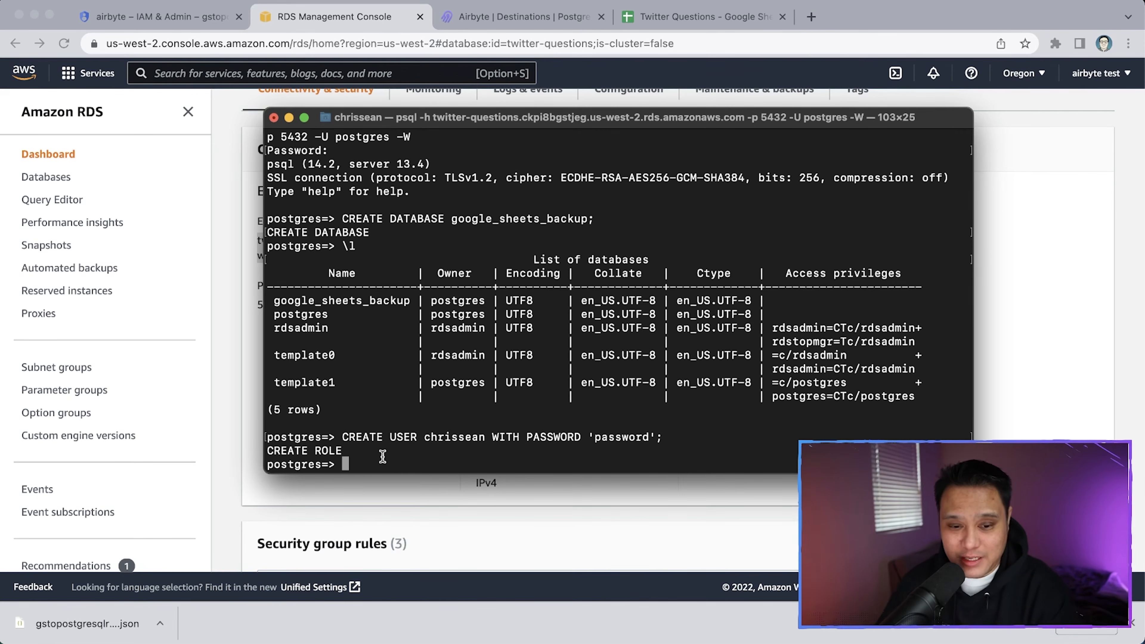
Grant the new user USAGE on schema "public" and SELECT on all its tables
{"action": "type", "text": "GRANT "}
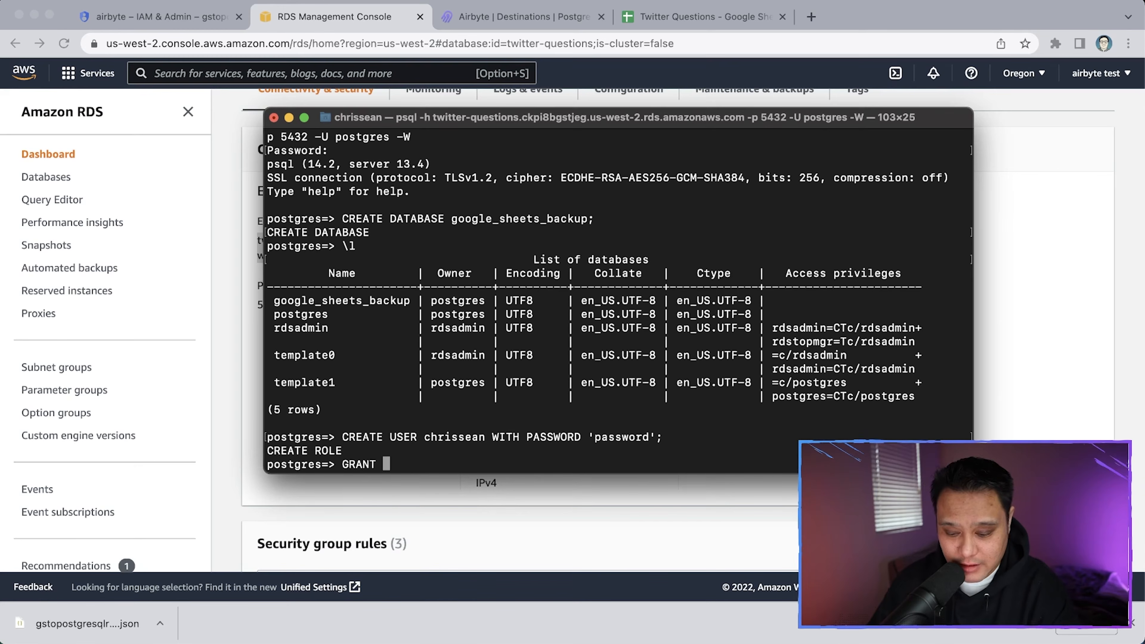
{"action": "type", "text": "USAGE ON SC"}
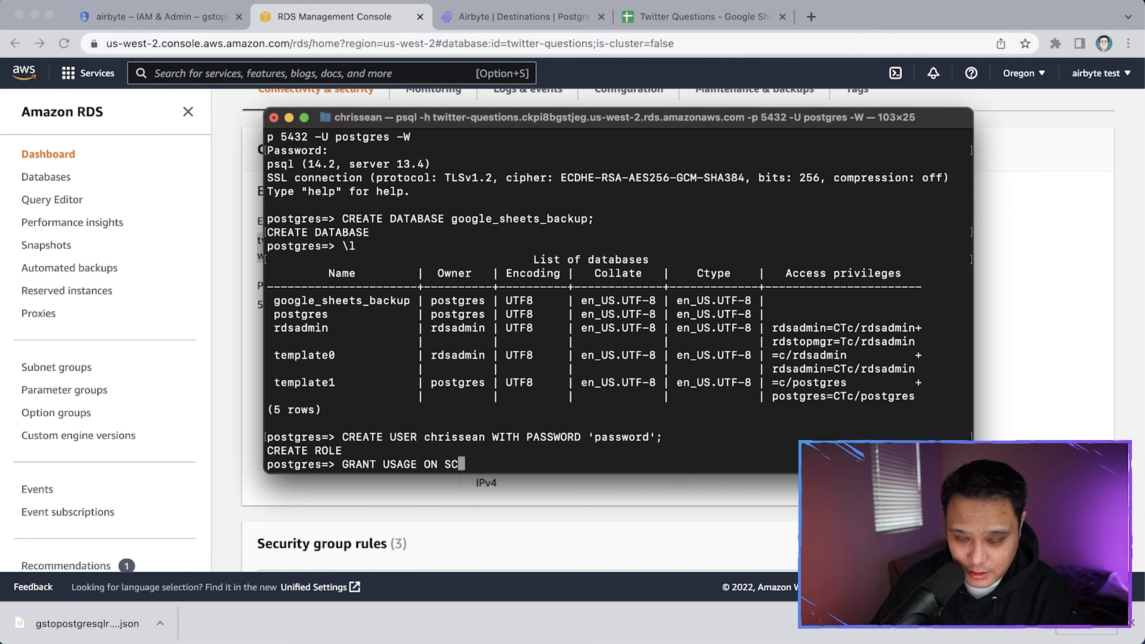
{"action": "type", "text": "HEMA "}
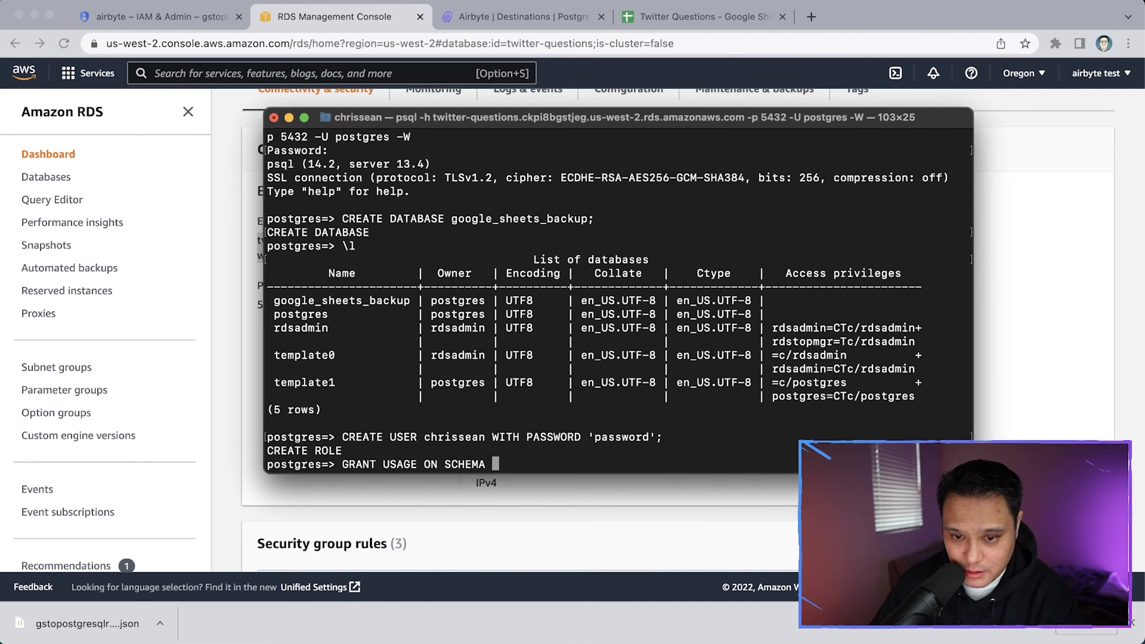
{"action": "type", "text": "\"public\" TO "}
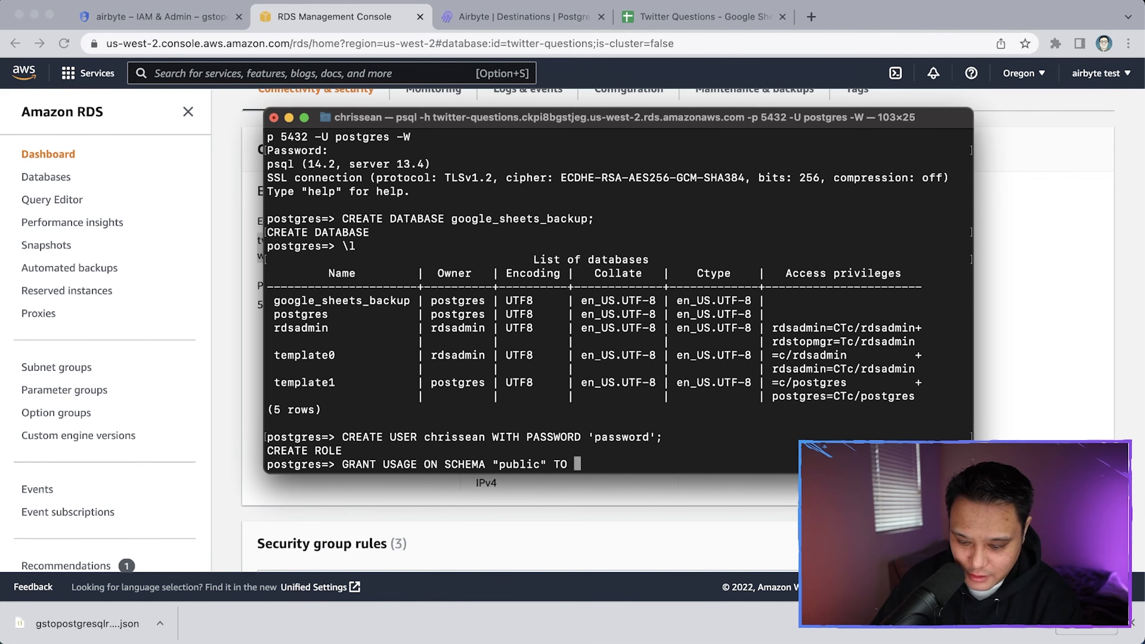
{"action": "key", "text": "Return"}
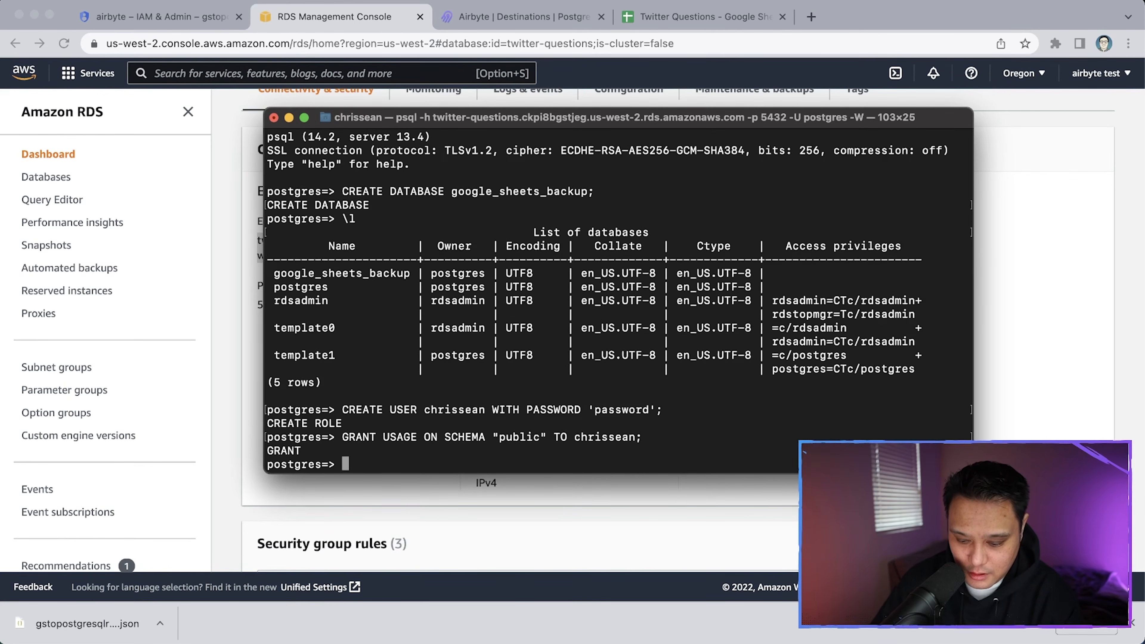
{"action": "type", "text": "GRANT"}
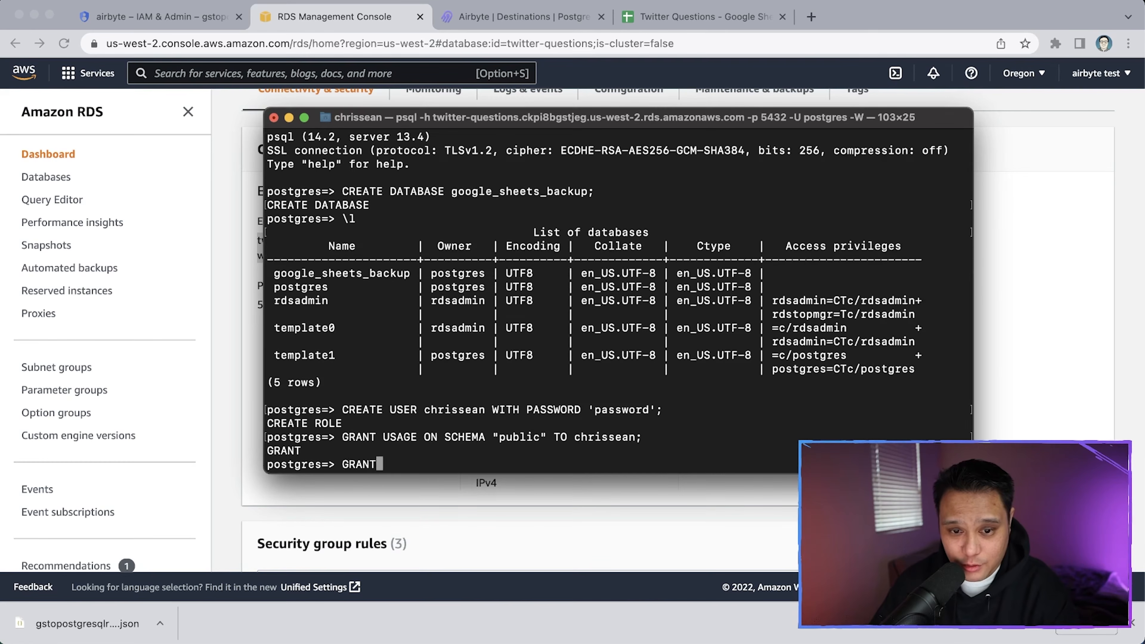
{"action": "type", "text": " SELECT ON ALL TABLE"}
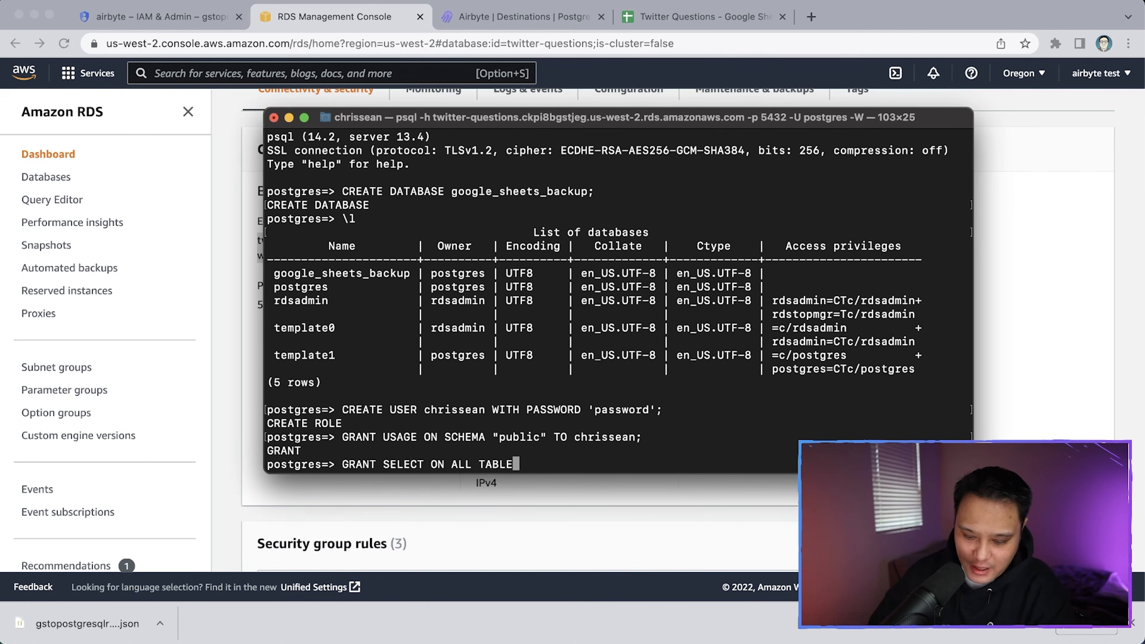
{"action": "type", "text": "S"}
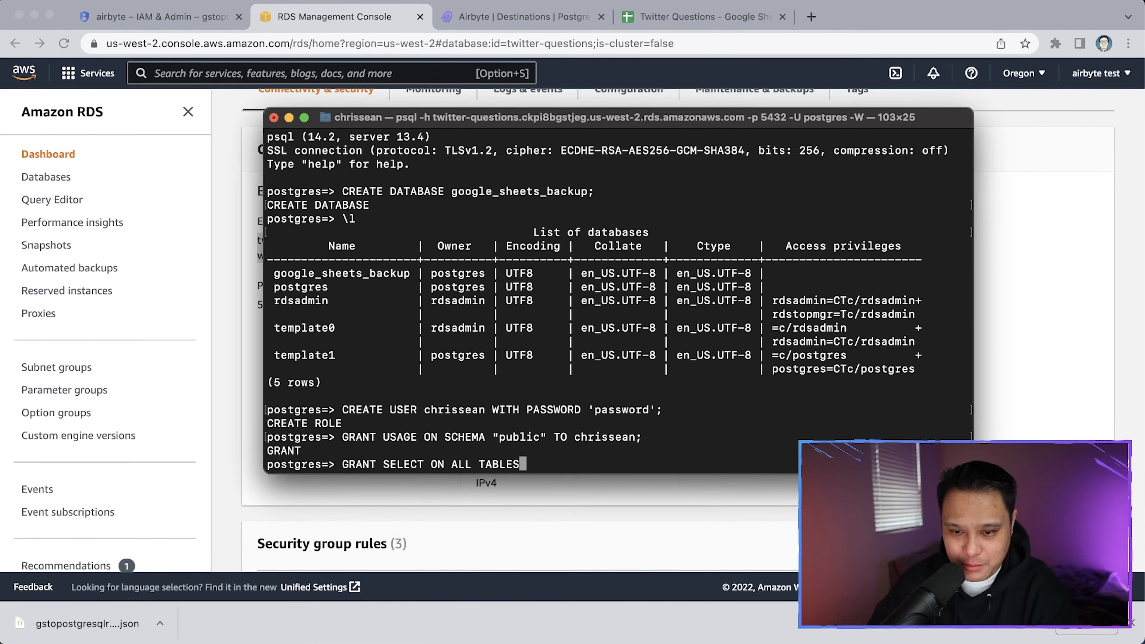
{"action": "type", "text": " IN SCHEM"}
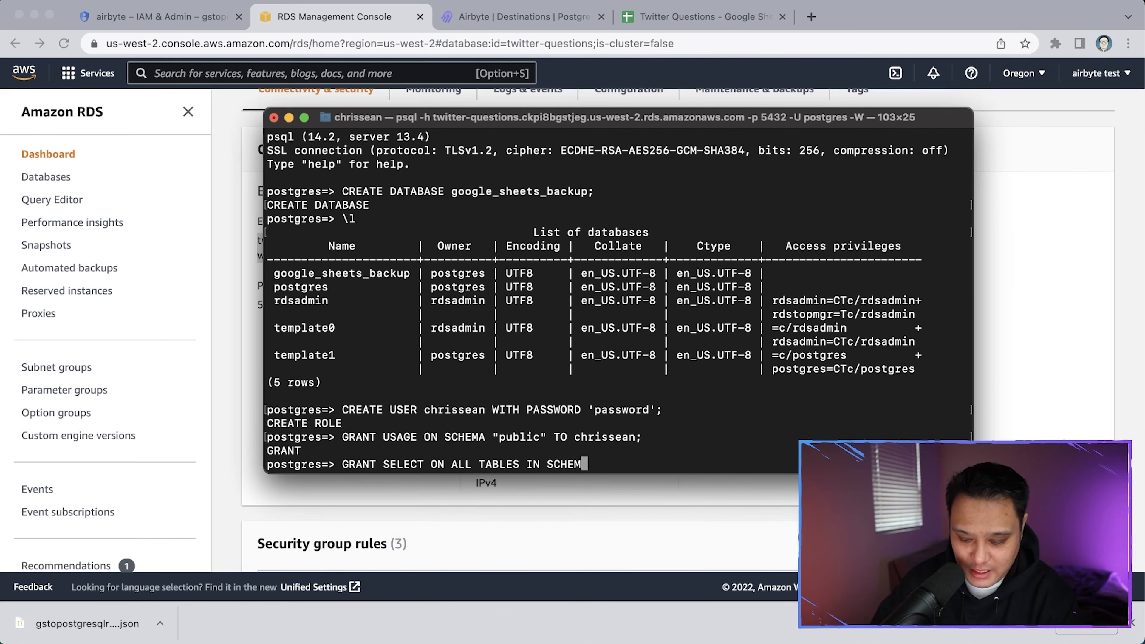
{"action": "type", "text": "A \"public\" TO "}
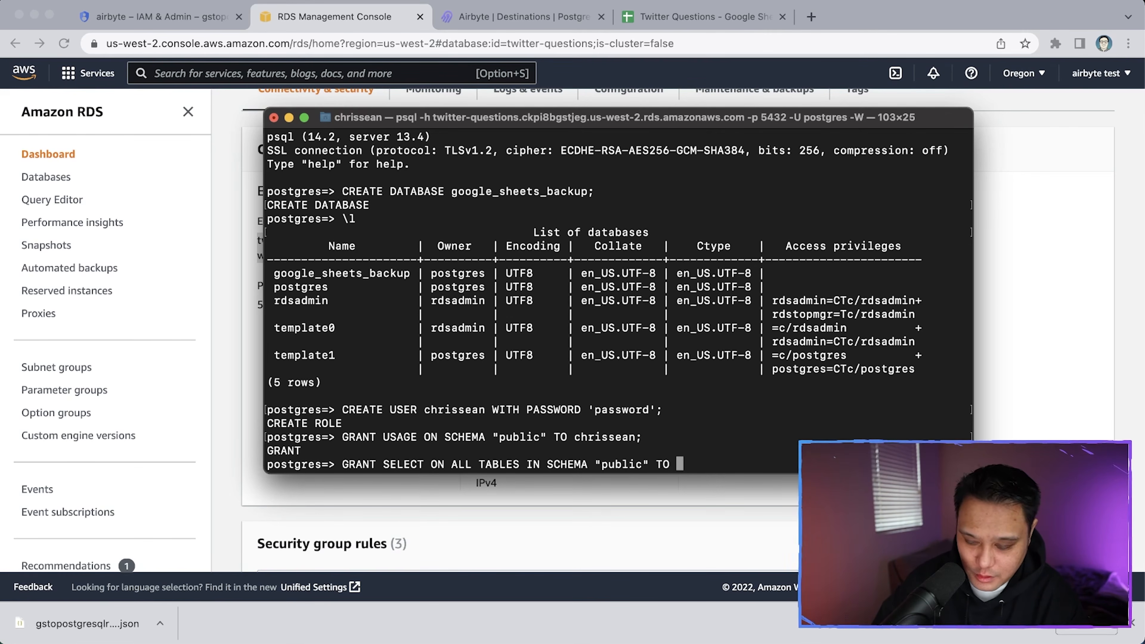
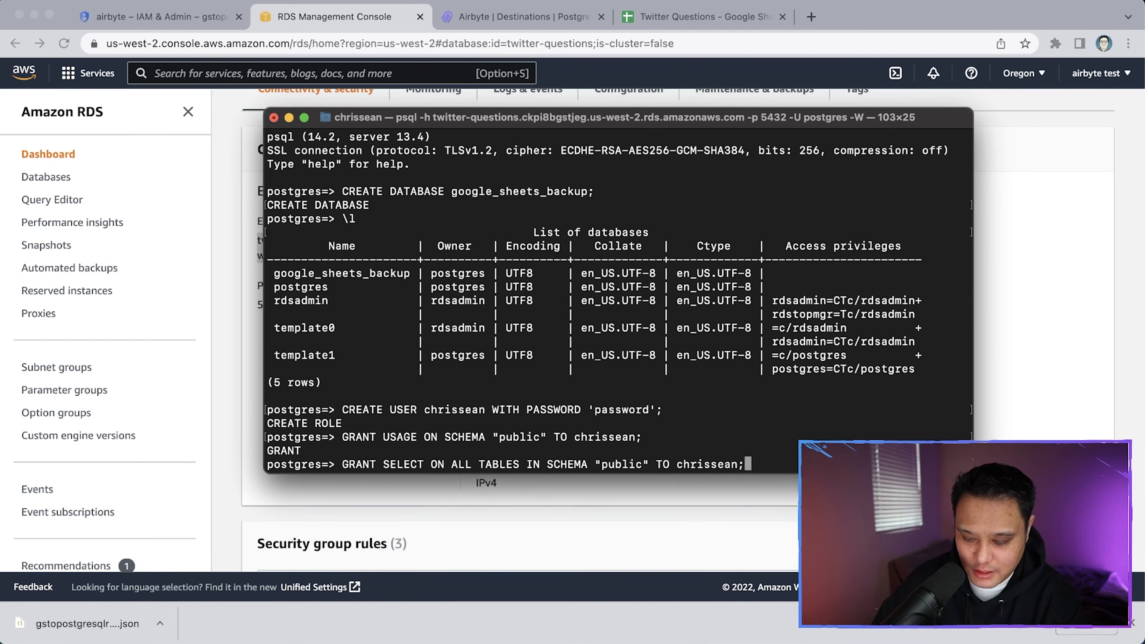
{"action": "key", "text": "Return"}
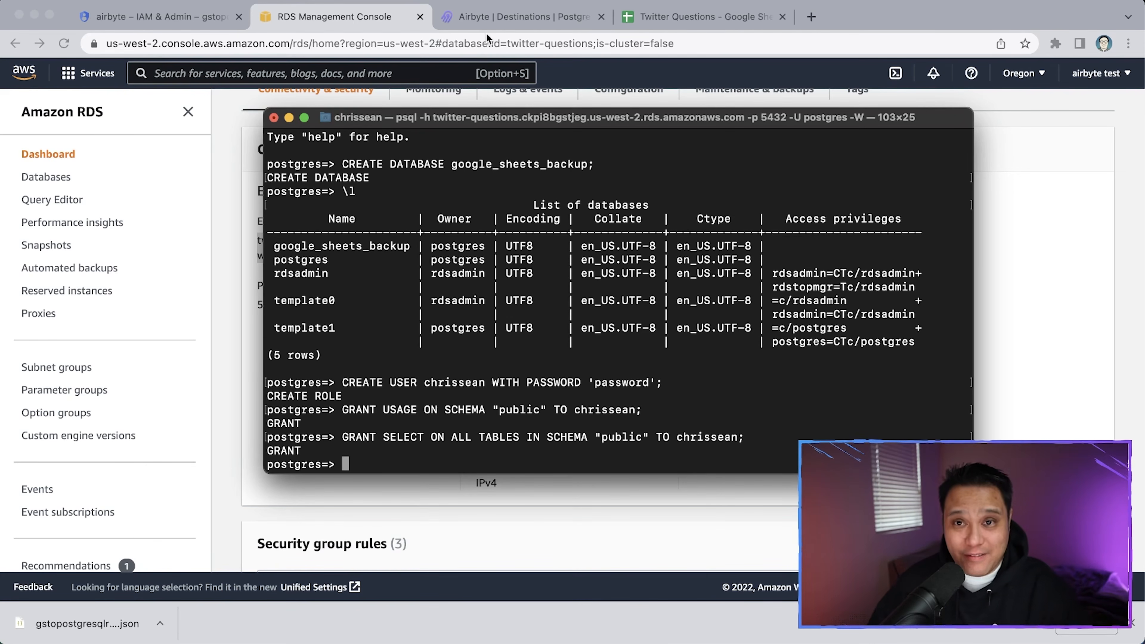
Return to the Airbyte workspace's Connections page and begin a new connection
{"action": "left_click", "coordinate": [495, 25]}
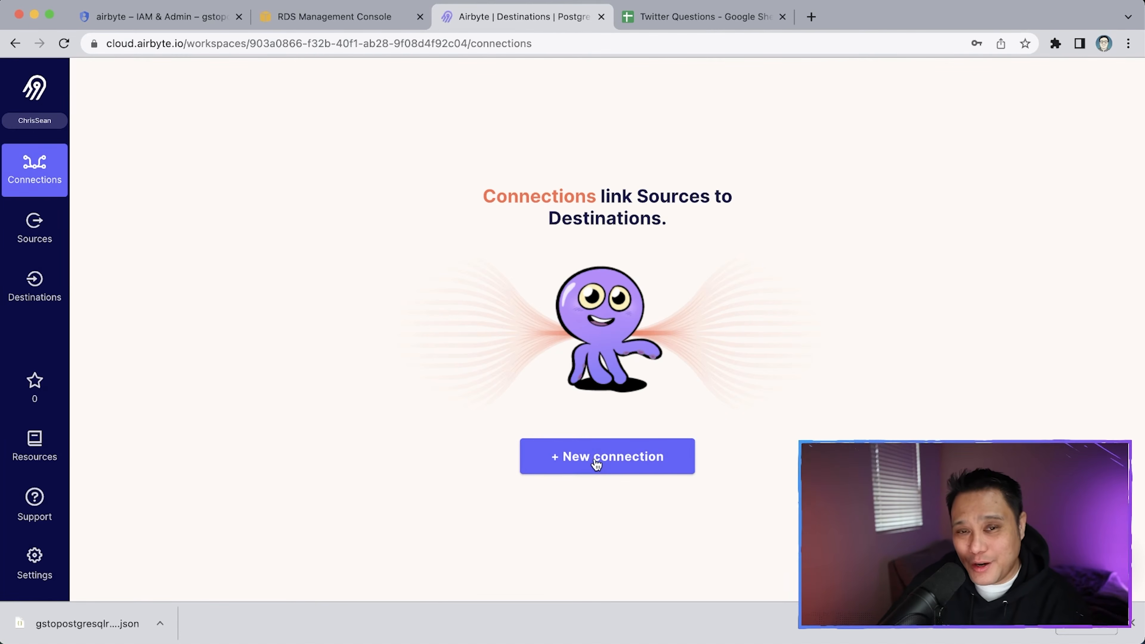
{"action": "left_click", "coordinate": [35, 230]}
{"action": "left_click", "coordinate": [33, 311]}
{"action": "left_click", "coordinate": [34, 230]}
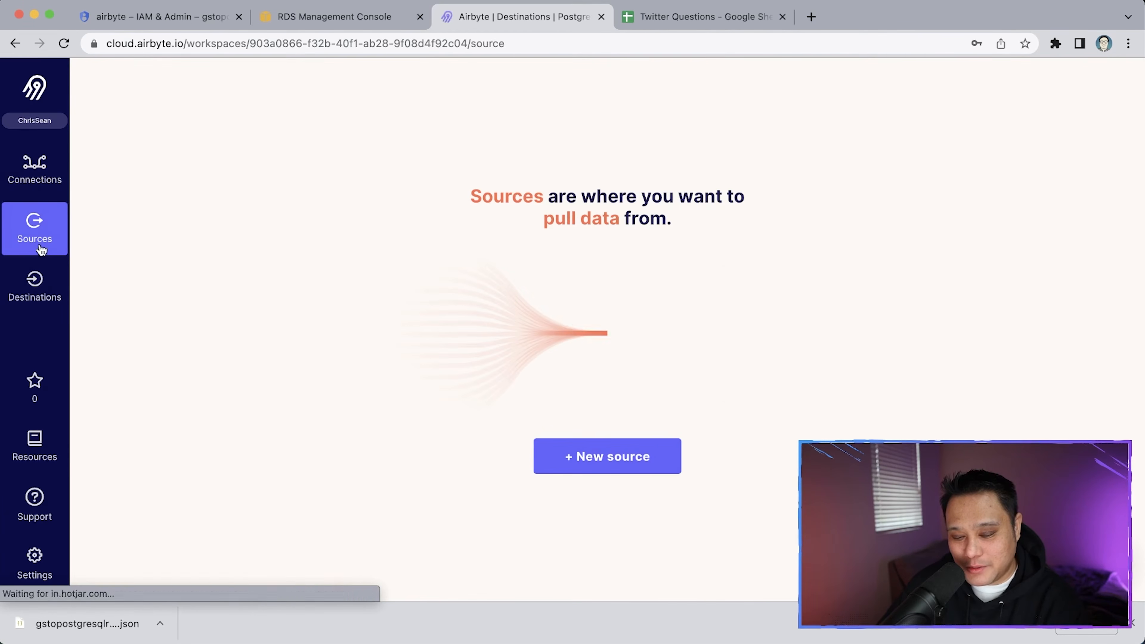
{"action": "left_click", "coordinate": [36, 174]}
{"action": "left_click", "coordinate": [37, 283]}
{"action": "left_click", "coordinate": [36, 229]}
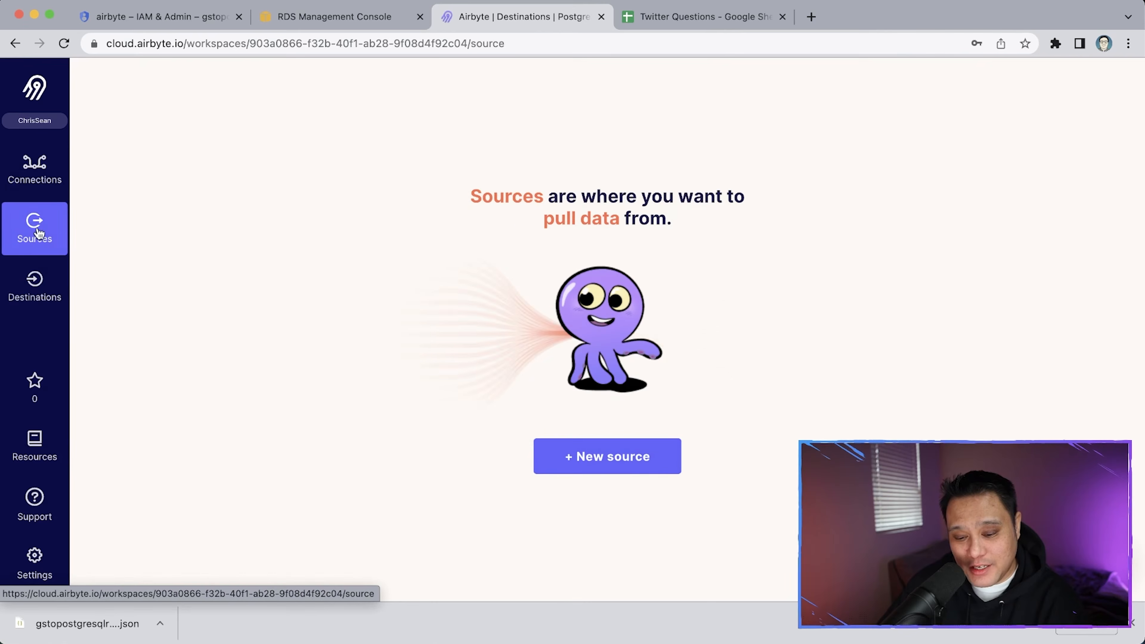
{"action": "left_click", "coordinate": [37, 175]}
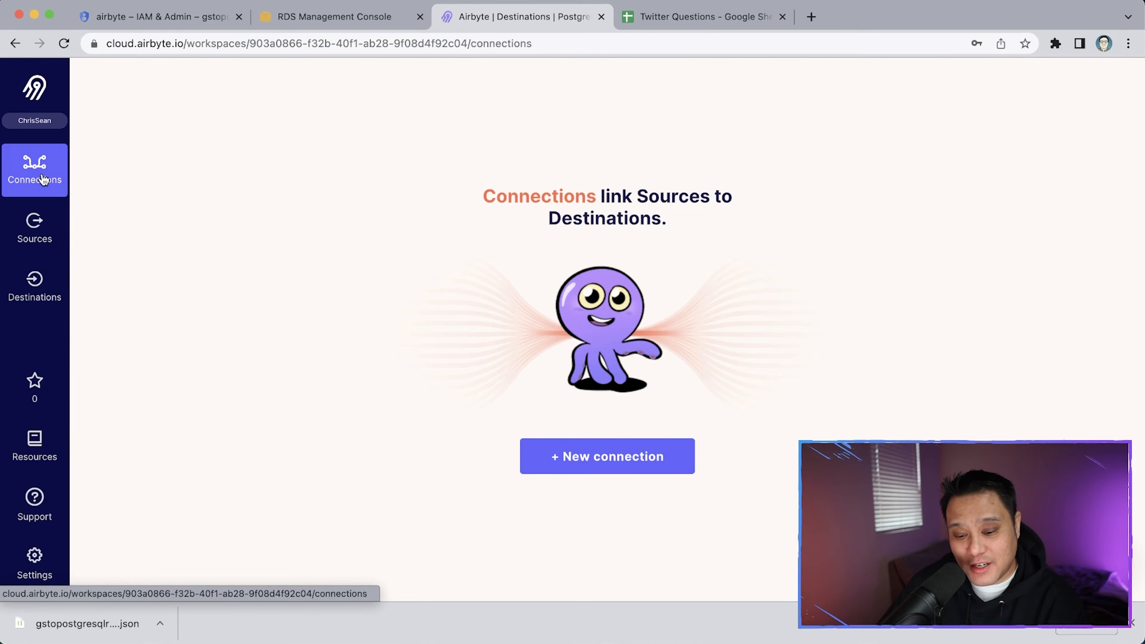
{"action": "left_click", "coordinate": [567, 470]}
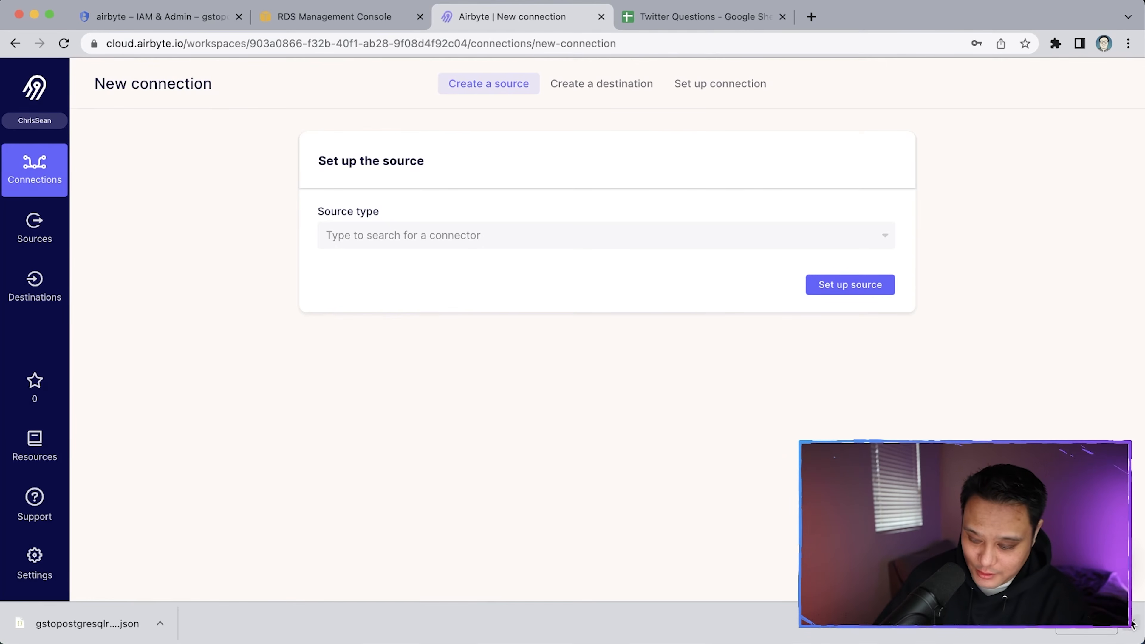
Choose Google Sheets as the source type, name it Google Sheets, and select service-account key authentication
{"action": "left_click", "coordinate": [1132, 623]}
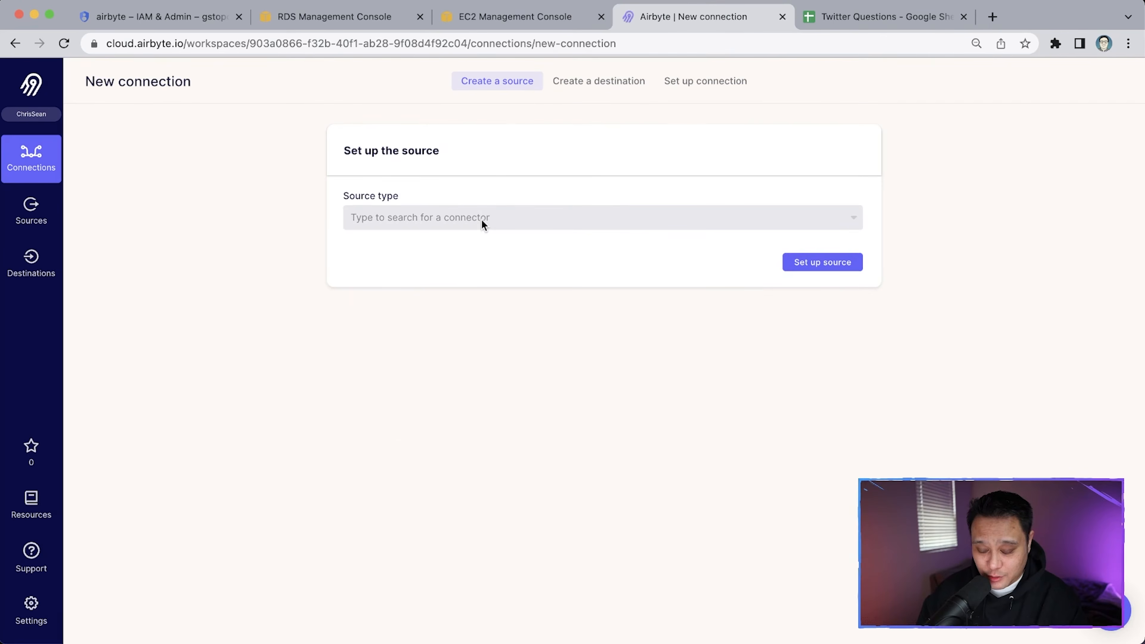
{"action": "left_click", "coordinate": [481, 220]}
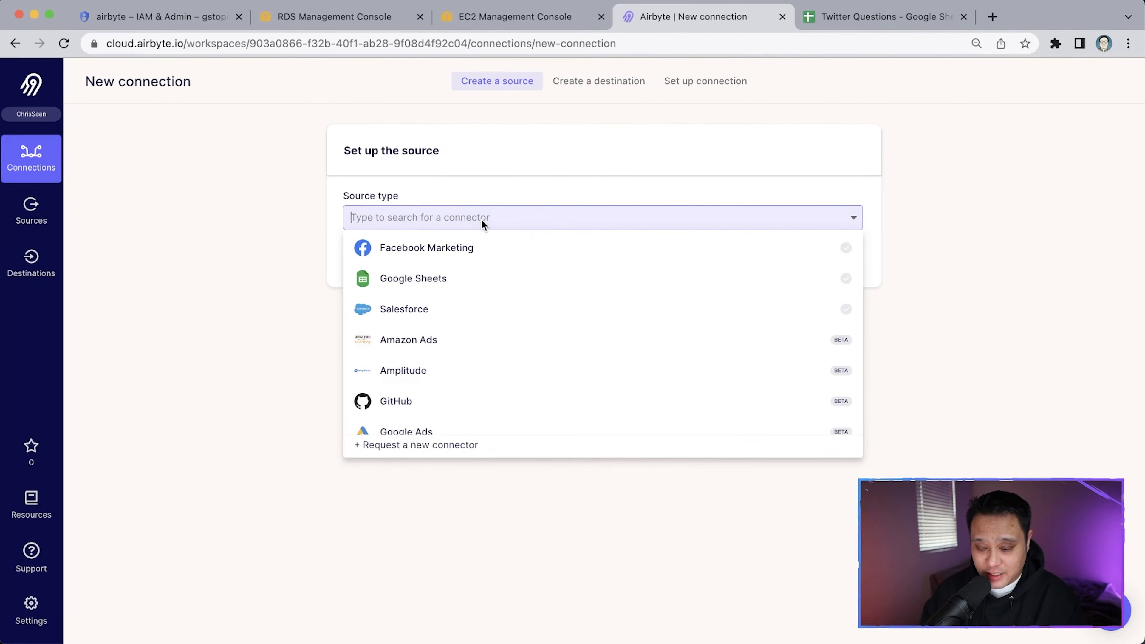
{"action": "left_click", "coordinate": [462, 277]}
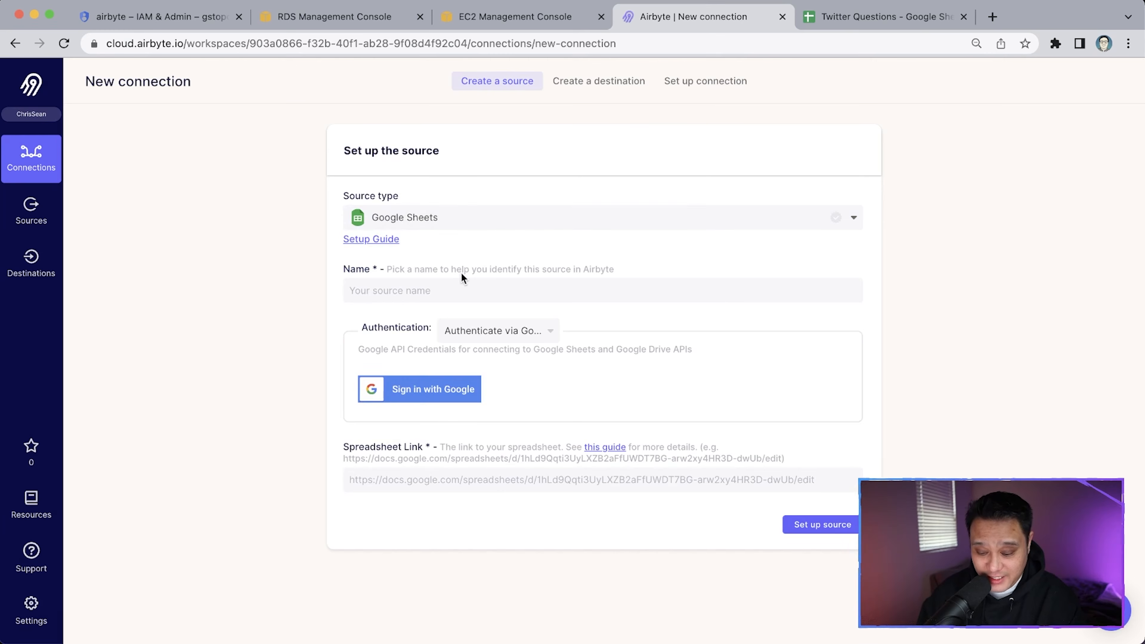
{"action": "left_click", "coordinate": [433, 291]}
{"action": "left_click", "coordinate": [438, 319]}
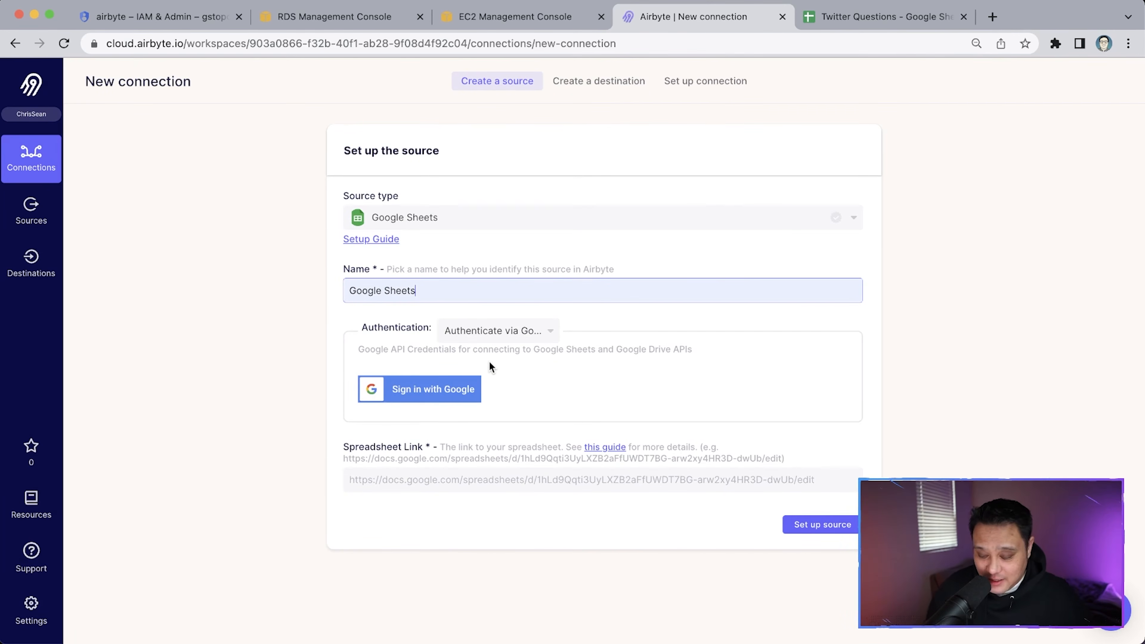
{"action": "left_click", "coordinate": [523, 331]}
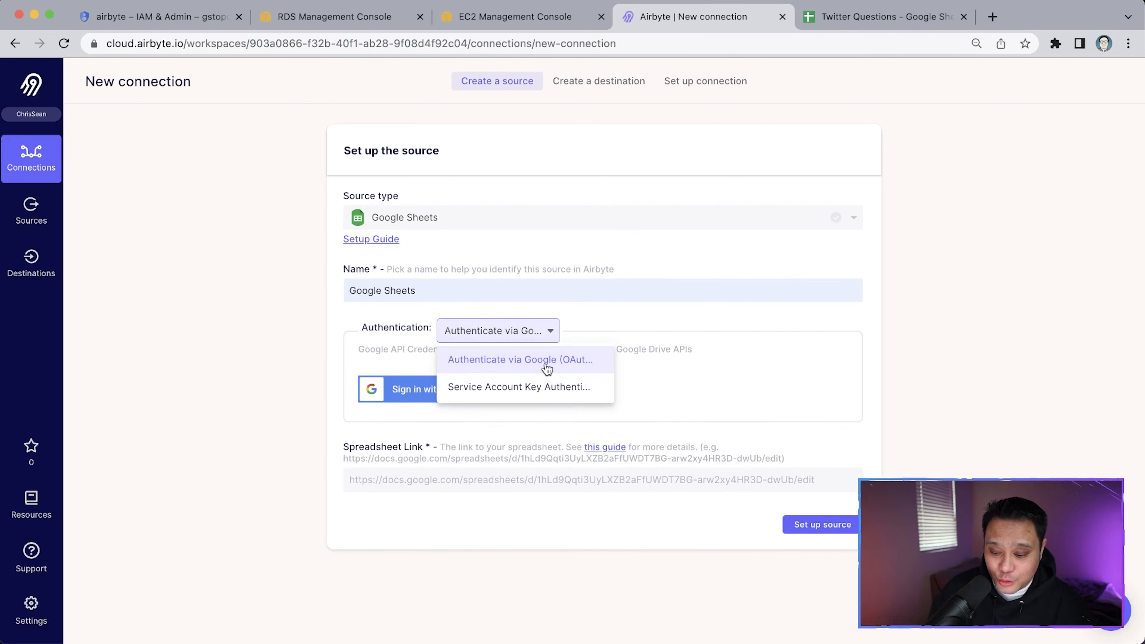
{"action": "left_click", "coordinate": [540, 393]}
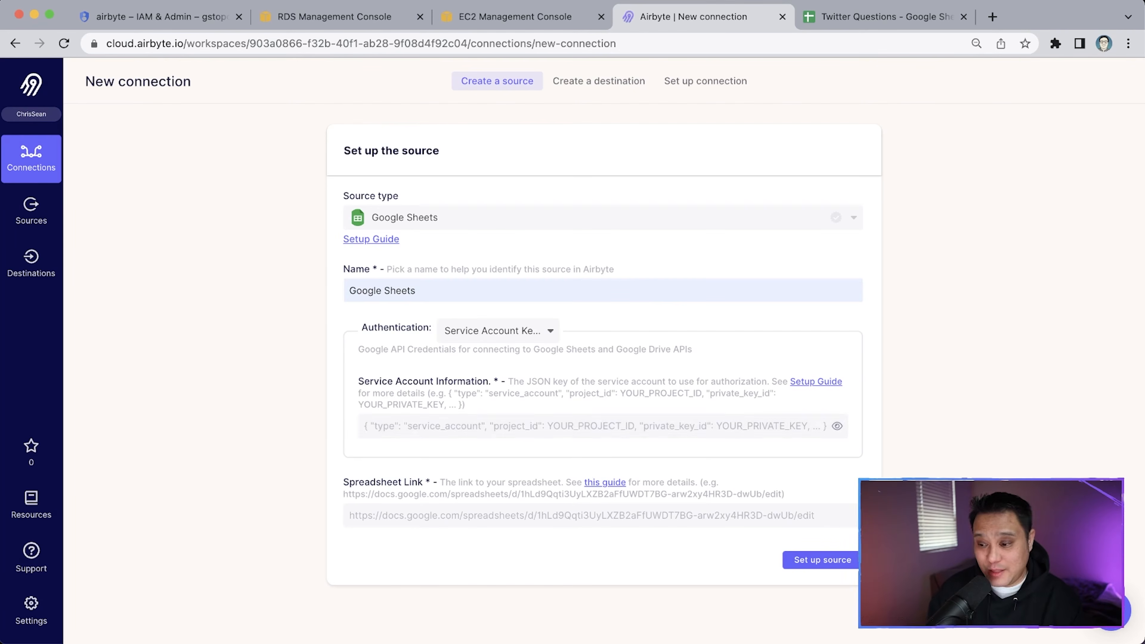
Paste the service account JSON key and the Twitter Questions spreadsheet link into the source form
{"action": "key", "text": "super+Tab"}
{"action": "key", "text": "super+Tab"}
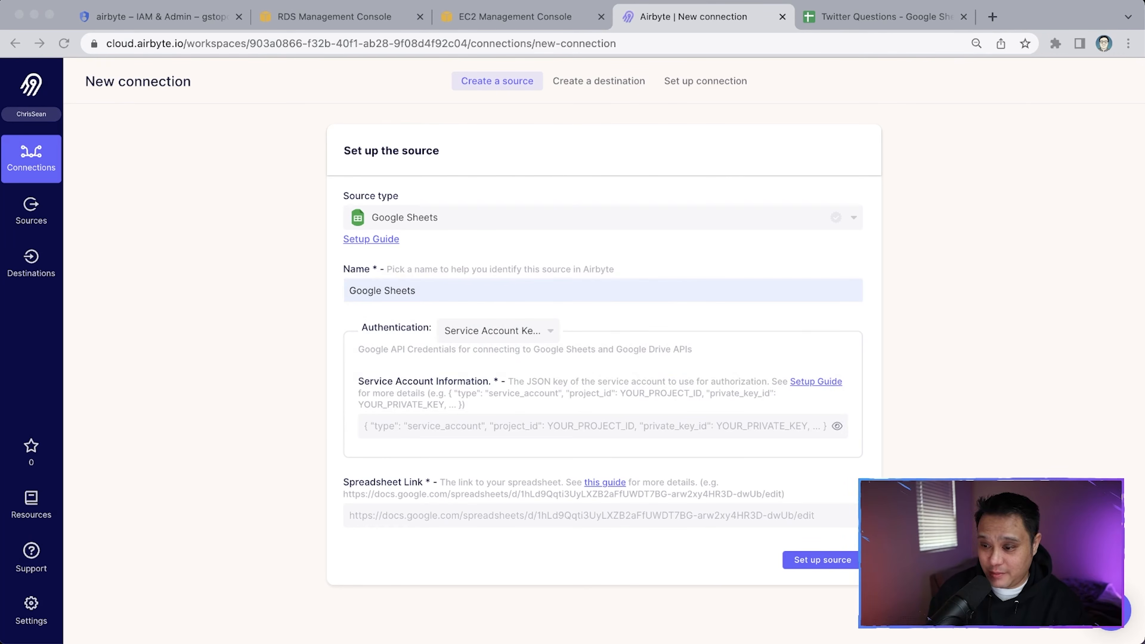
{"action": "left_click", "coordinate": [419, 426]}
{"action": "key", "text": "super+v"}
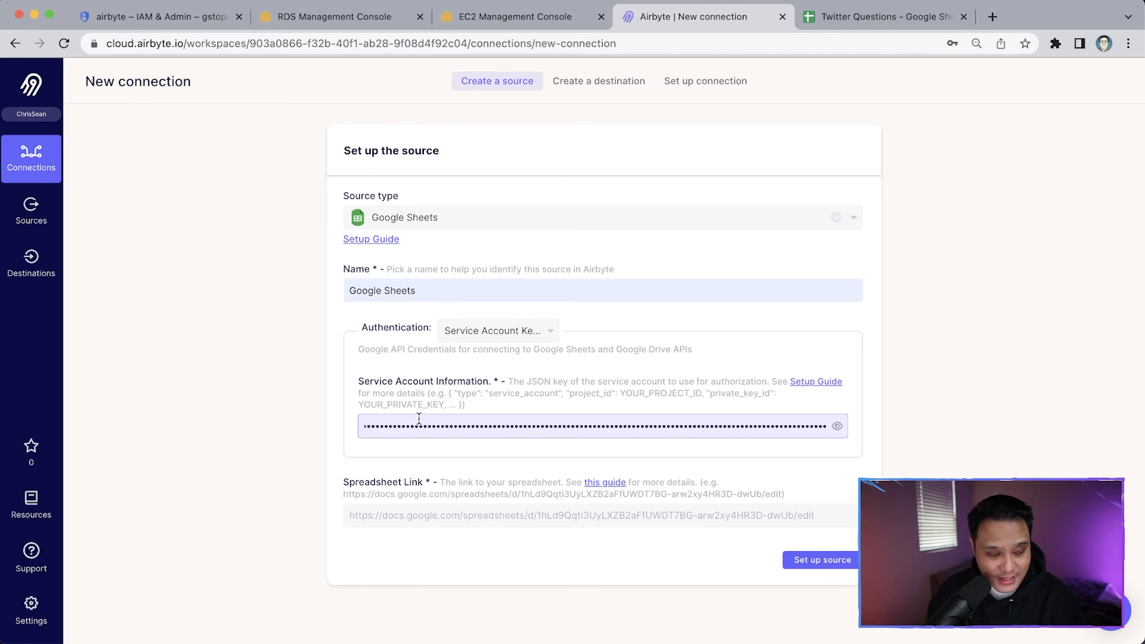
{"action": "left_click", "coordinate": [305, 452]}
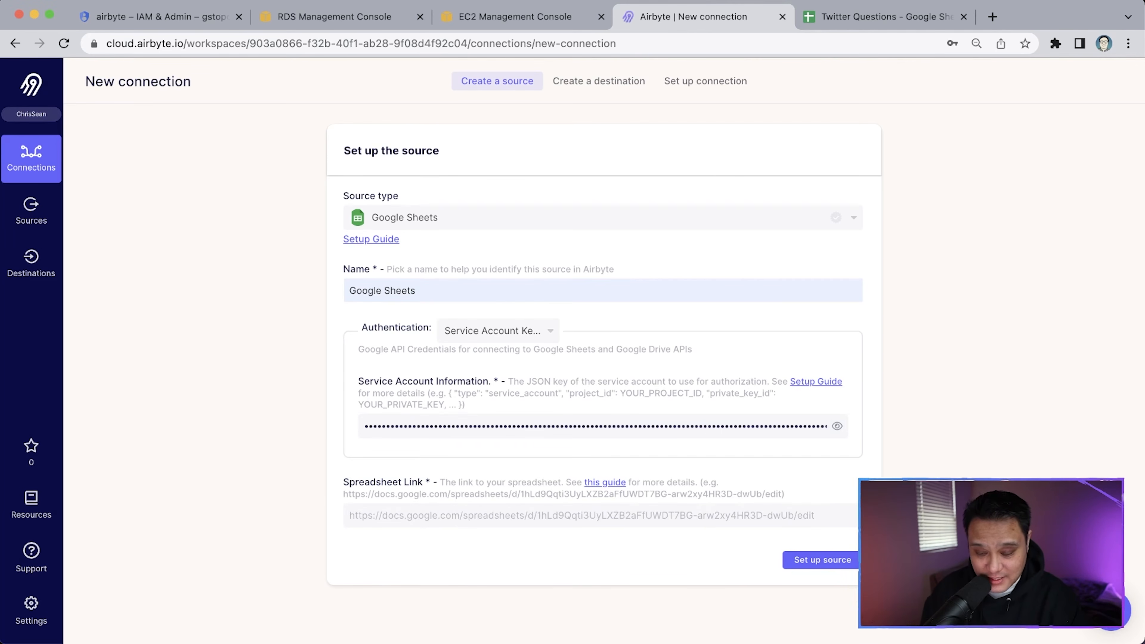
{"action": "left_click", "coordinate": [833, 20]}
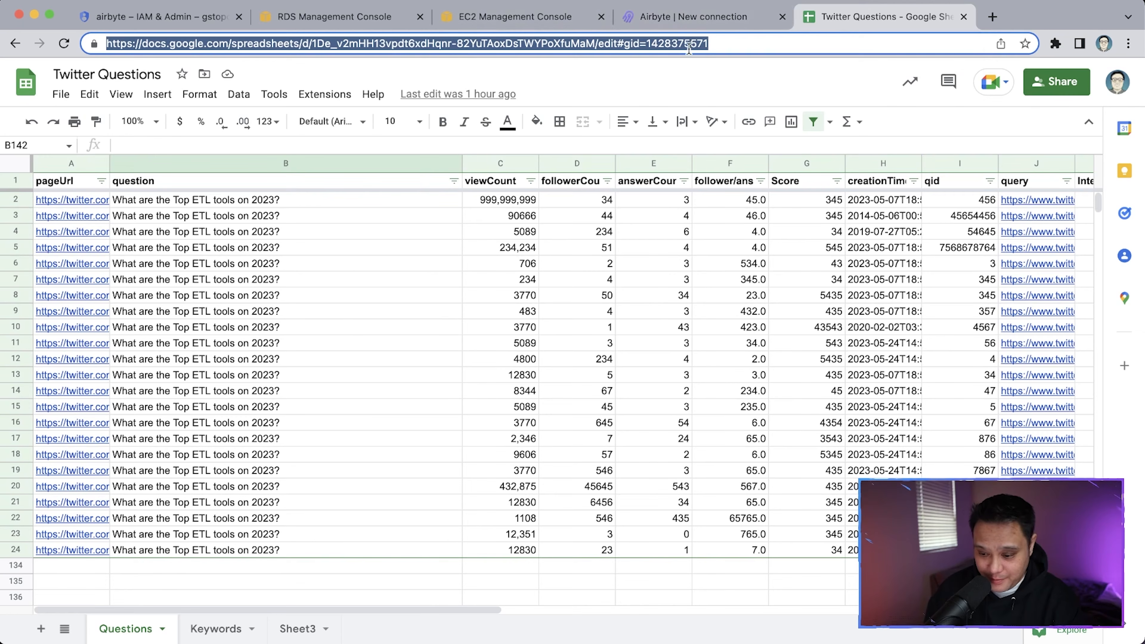
{"action": "left_click", "coordinate": [660, 22]}
{"action": "left_click", "coordinate": [437, 508]}
{"action": "key", "text": "super+v"}
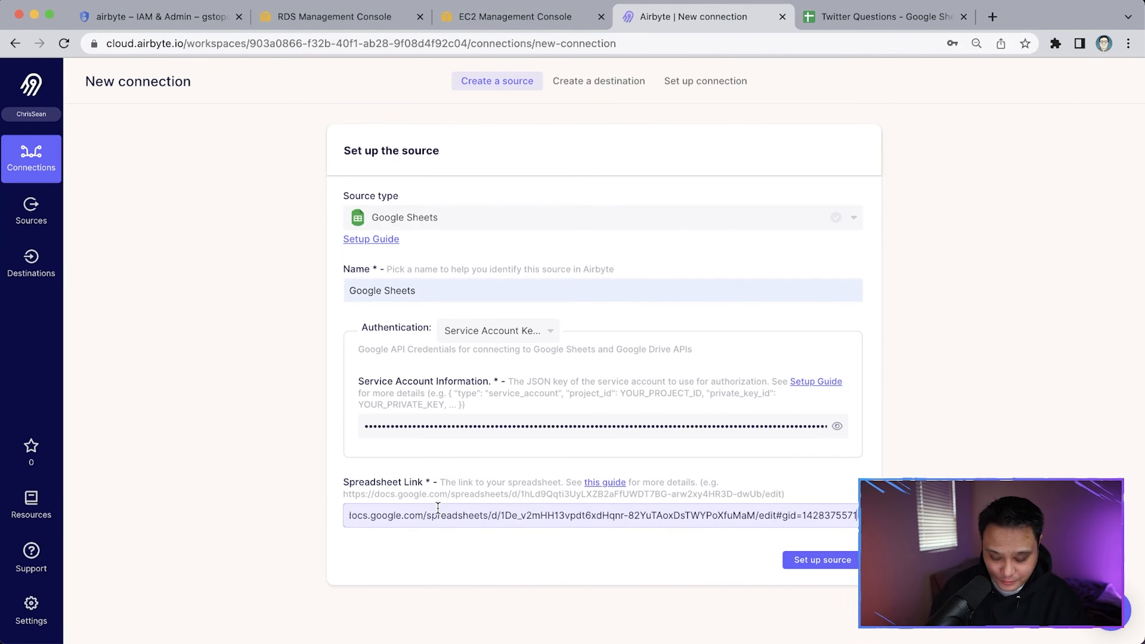
Switch the authentication method to Google OAuth and start signing in with Google
{"action": "left_click", "coordinate": [498, 334]}
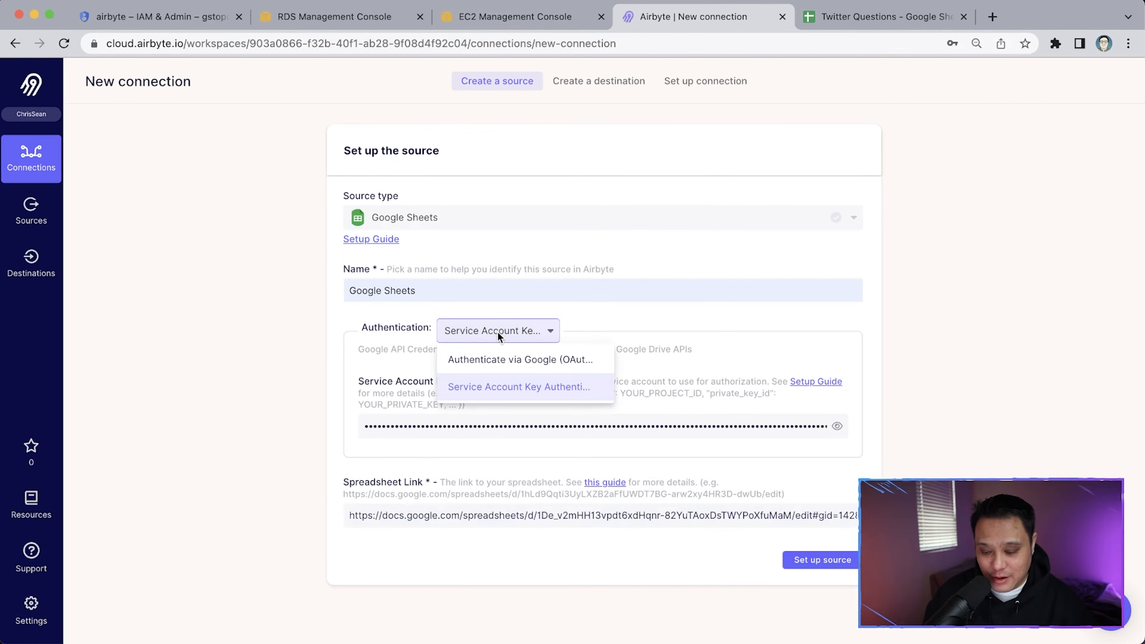
{"action": "left_click", "coordinate": [502, 359]}
{"action": "left_click", "coordinate": [431, 402]}
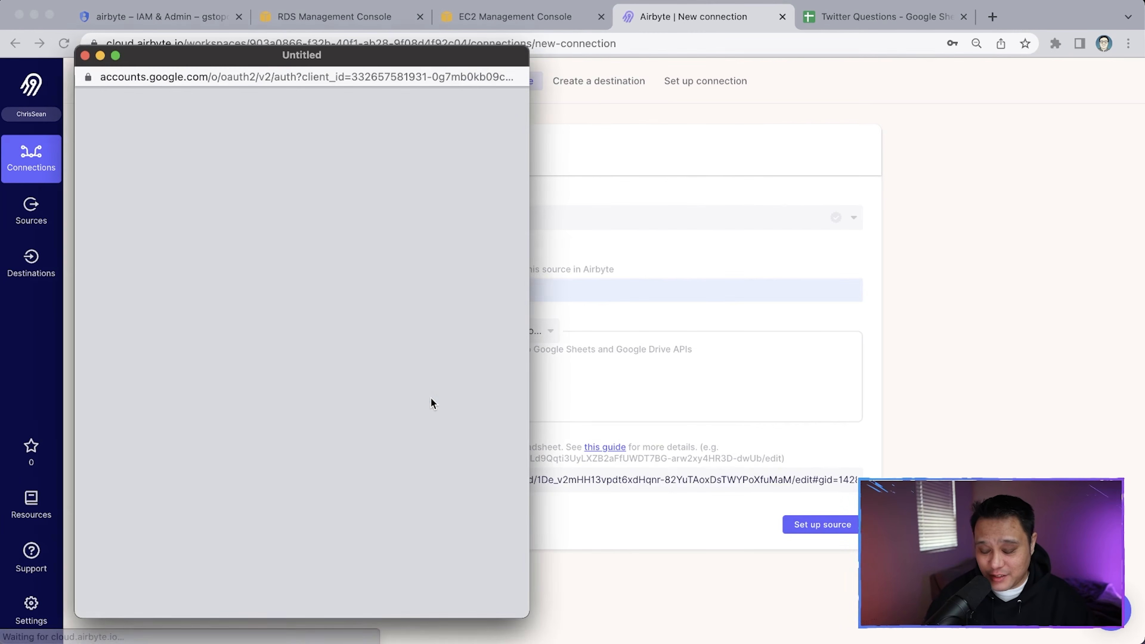
Authorize Airbyte with the chosen Google account, then save and test the Google Sheets source
{"action": "left_click", "coordinate": [276, 271]}
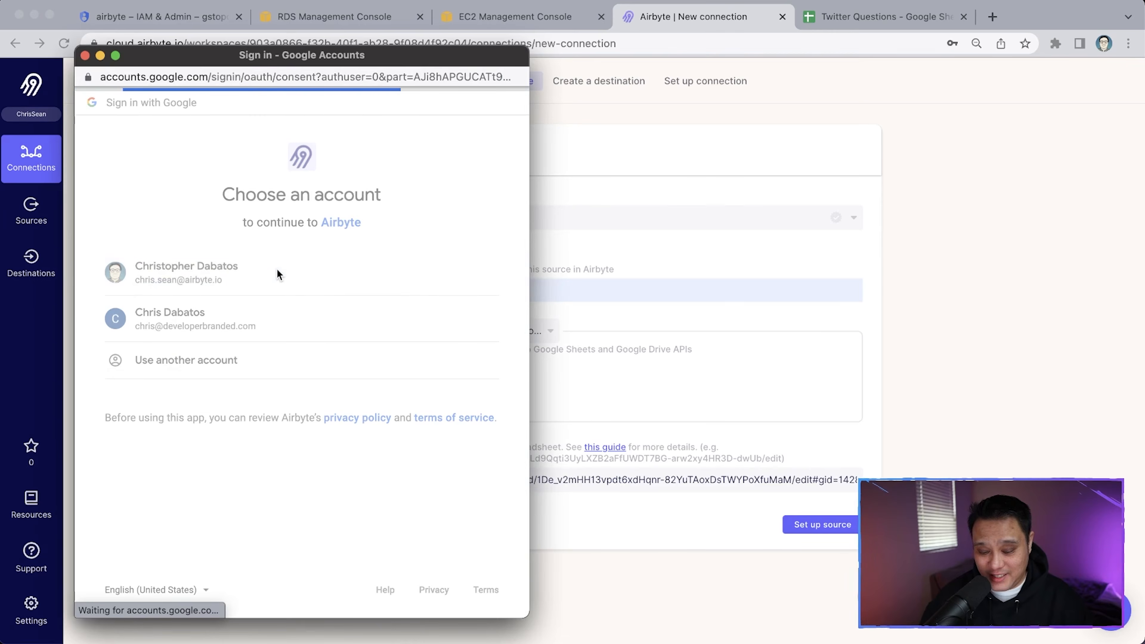
{"action": "left_click", "coordinate": [410, 539]}
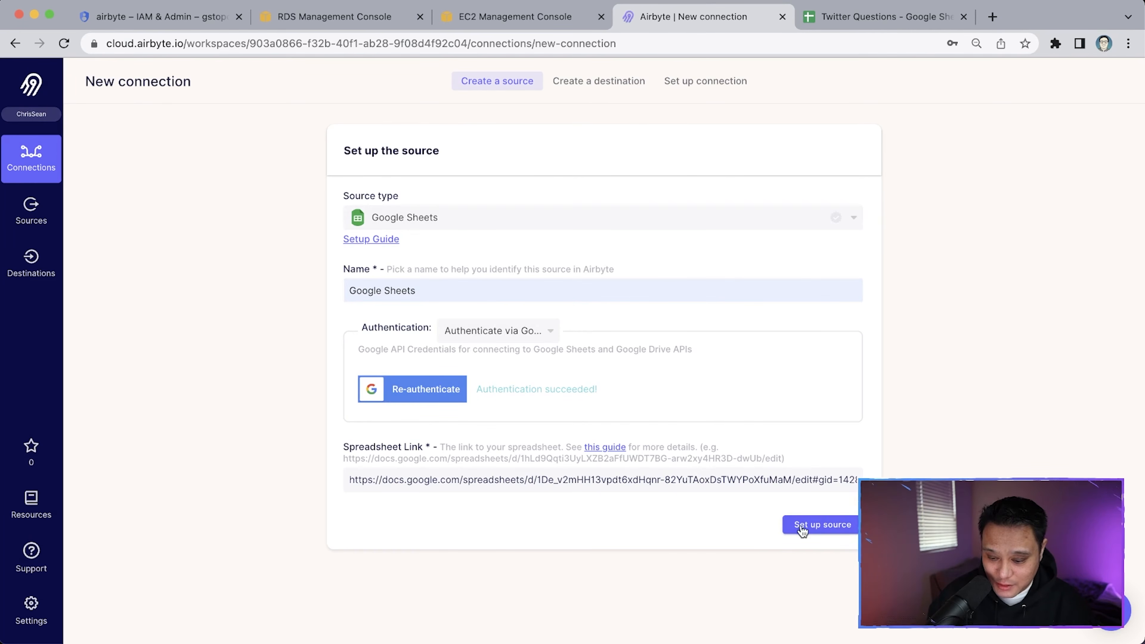
{"action": "left_click", "coordinate": [819, 530]}
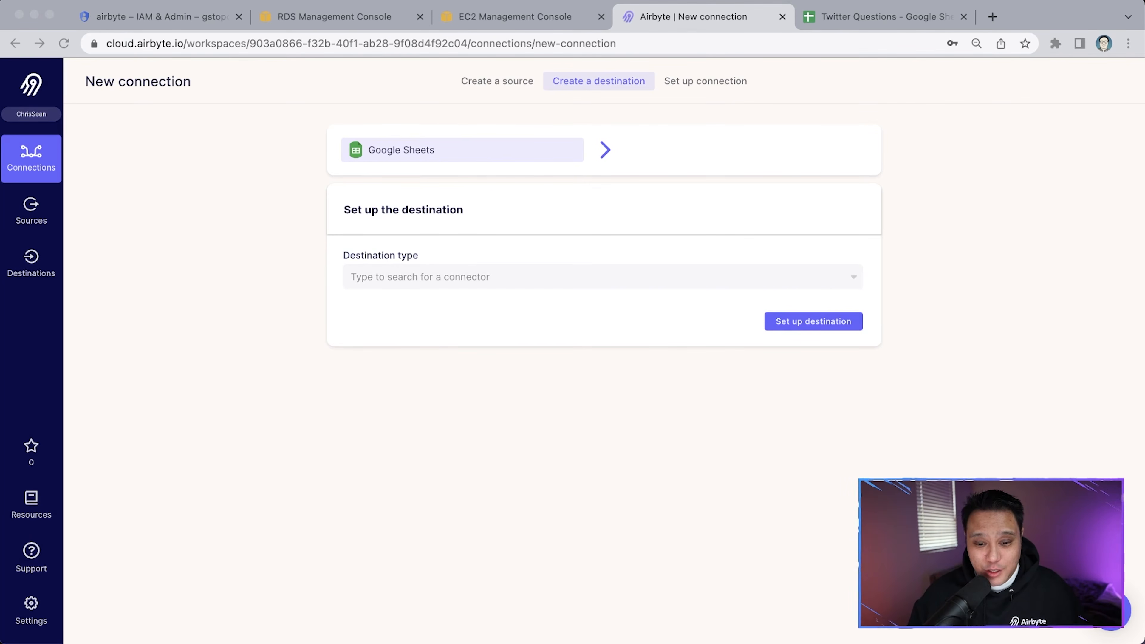
Choose Postgres as the destination type and name it PostgreSQL AWS
{"action": "left_click", "coordinate": [430, 277]}
{"action": "type", "text": "postg"}
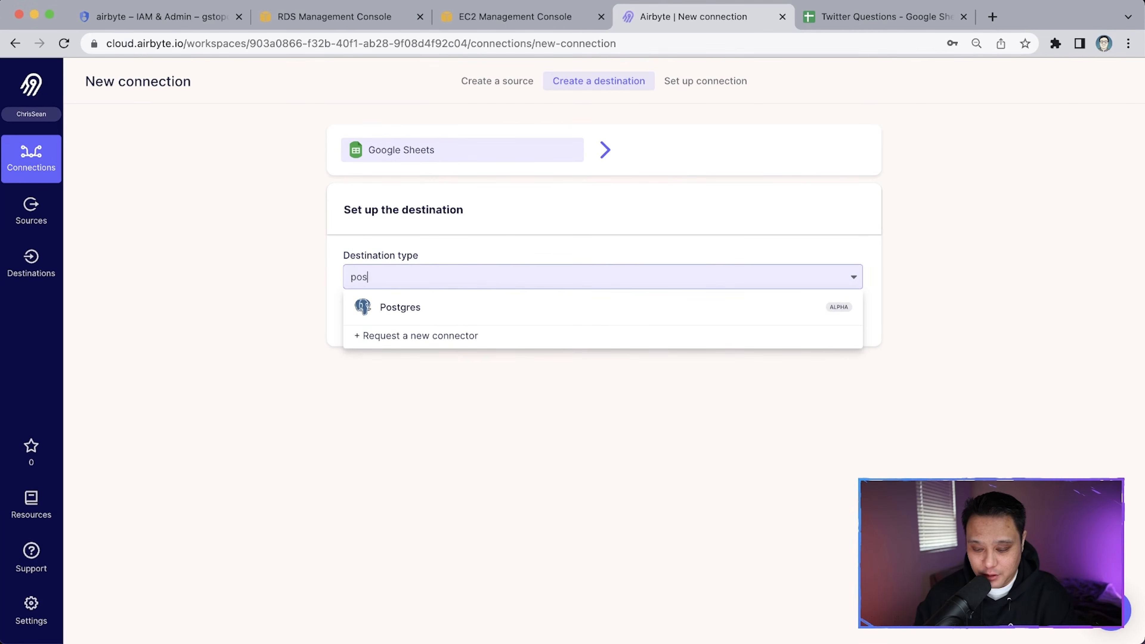
{"action": "left_click", "coordinate": [418, 317]}
{"action": "scroll", "coordinate": [443, 398], "scroll_direction": "down", "scroll_amount": 2}
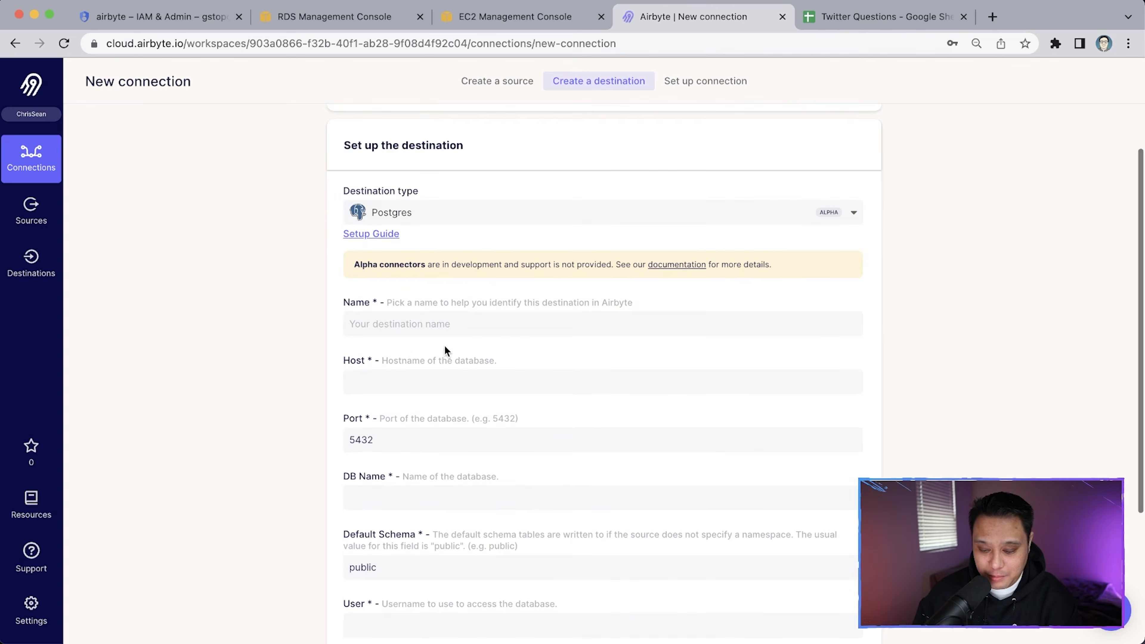
{"action": "left_click", "coordinate": [445, 324]}
{"action": "left_click", "coordinate": [465, 387]}
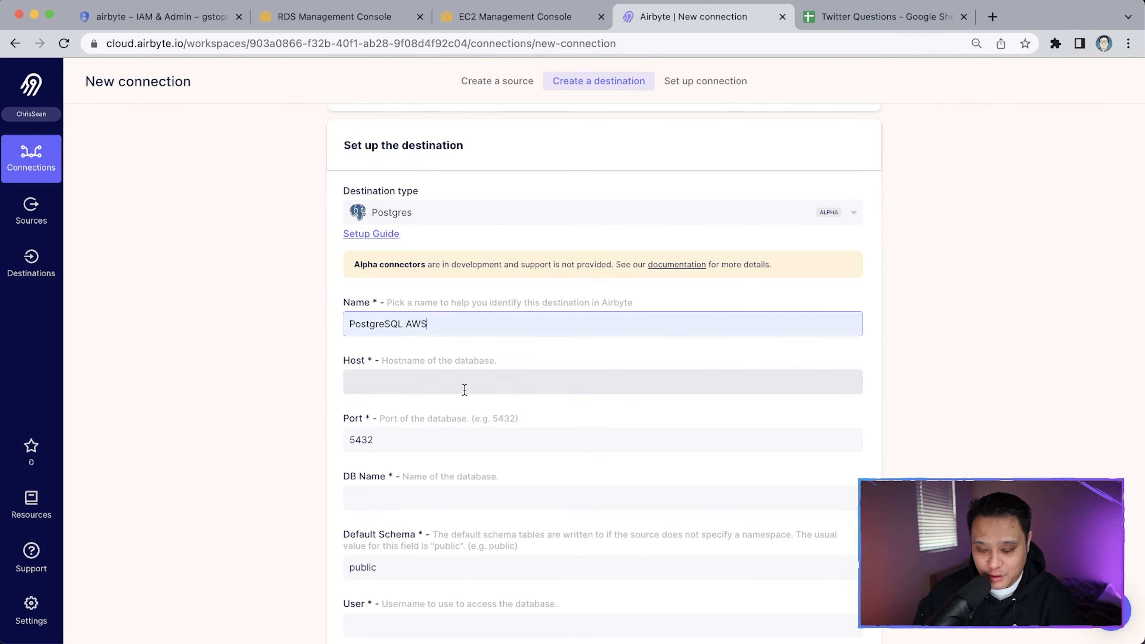
{"action": "scroll", "coordinate": [335, 378], "scroll_direction": "down", "scroll_amount": 5}
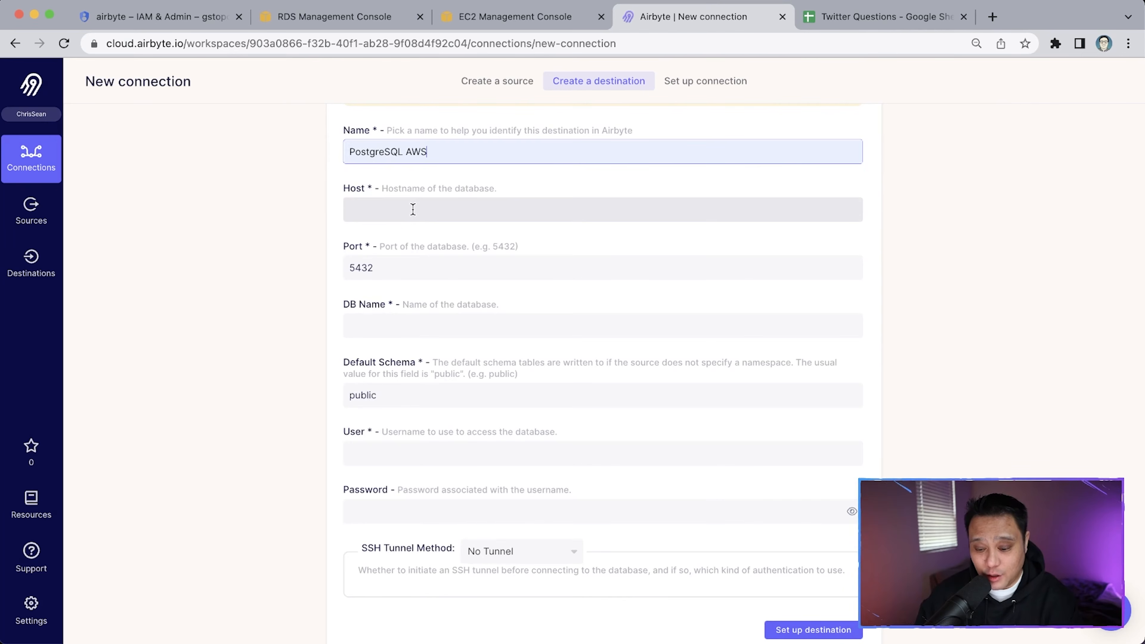
Copy the RDS database endpoint from the AWS console and paste it as the Host
{"action": "left_click", "coordinate": [413, 209]}
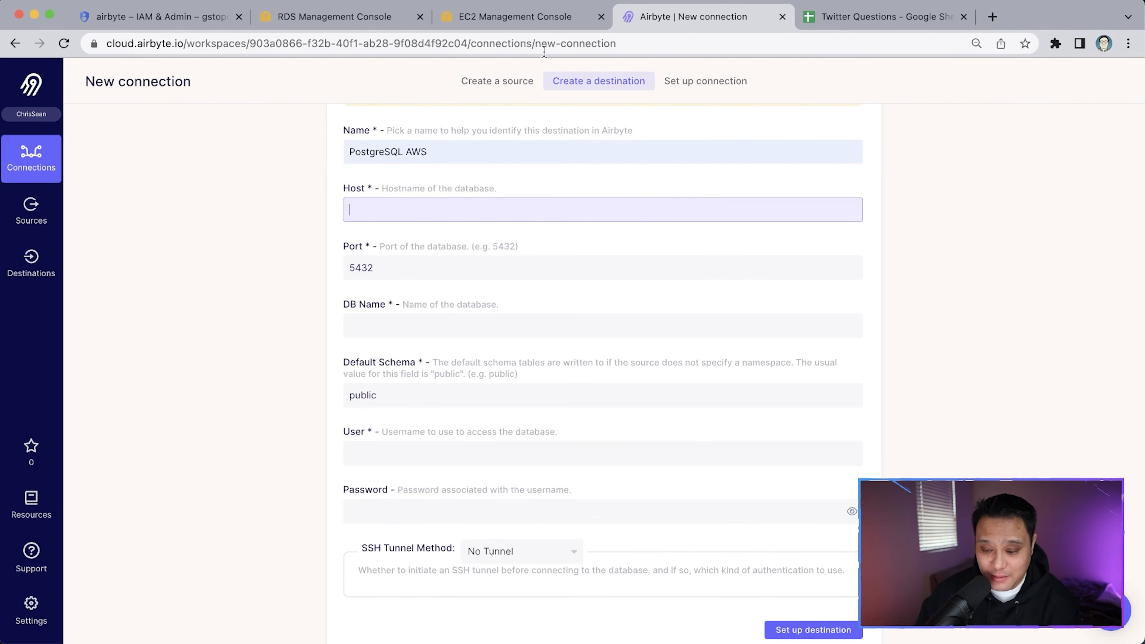
{"action": "left_click", "coordinate": [361, 18]}
{"action": "left_click", "coordinate": [471, 23]}
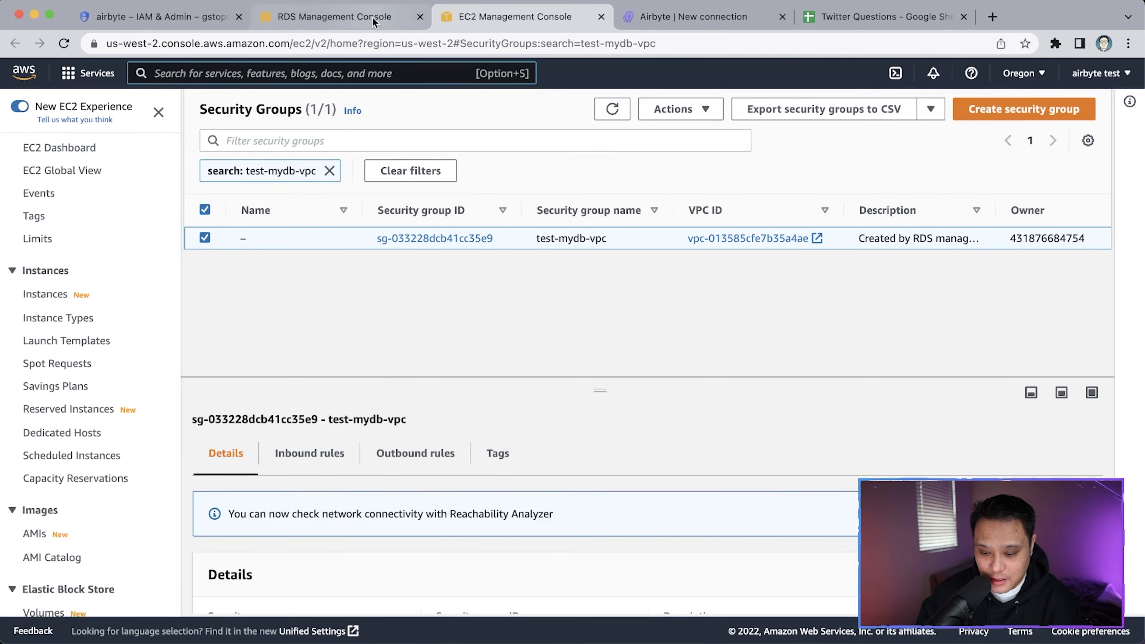
{"action": "left_click", "coordinate": [406, 17]}
{"action": "scroll", "coordinate": [397, 197], "scroll_direction": "up", "scroll_amount": 3}
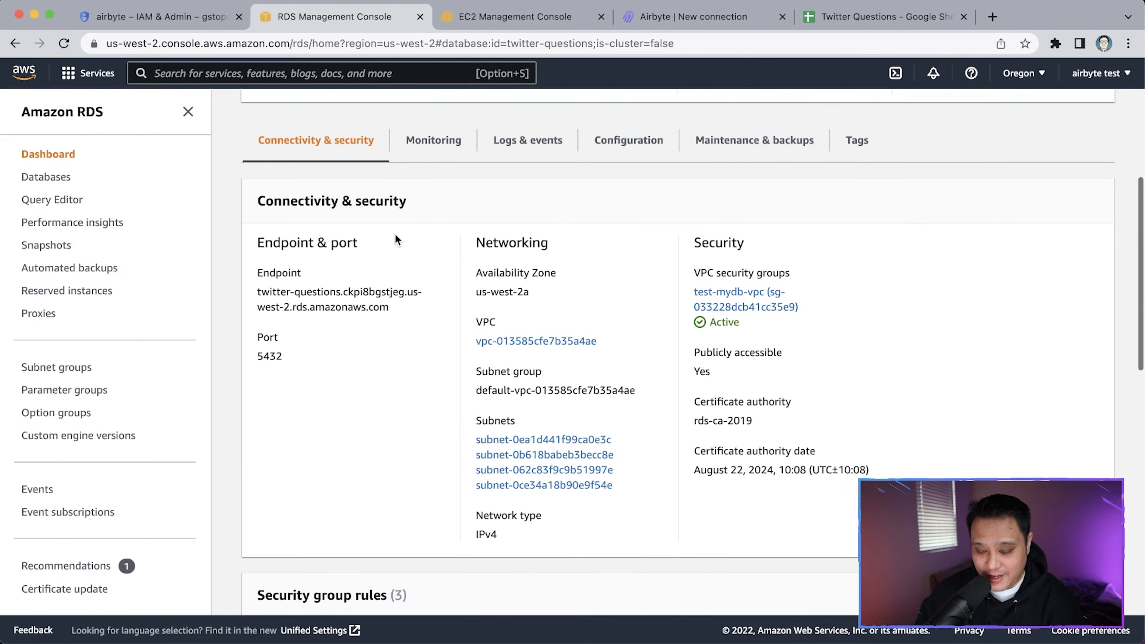
{"action": "left_click_drag", "start_coordinate": [399, 305], "coordinate": [254, 290]}
{"action": "key", "text": "super+c"}
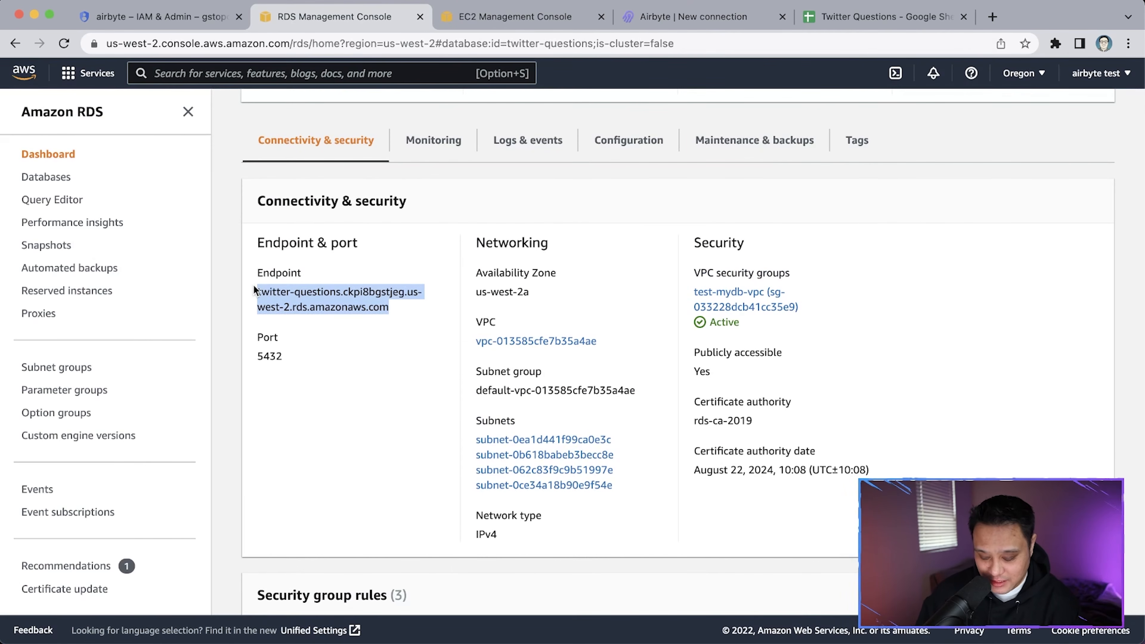
{"action": "left_click", "coordinate": [694, 17]}
{"action": "left_click", "coordinate": [408, 318]}
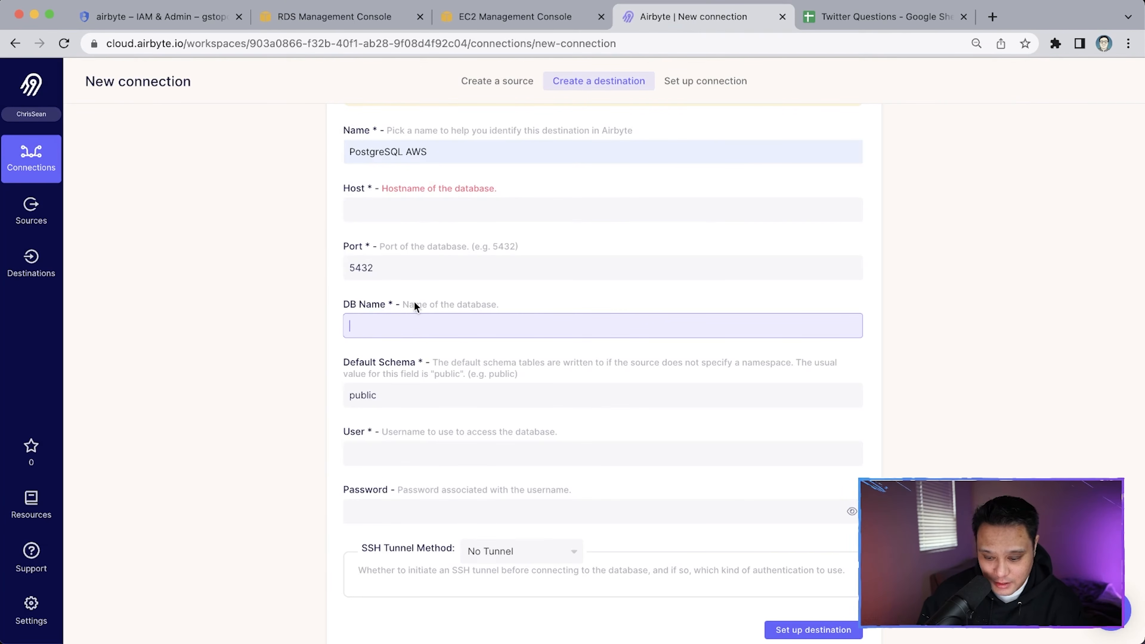
{"action": "left_click", "coordinate": [427, 207]}
{"action": "key", "text": "super+v"}
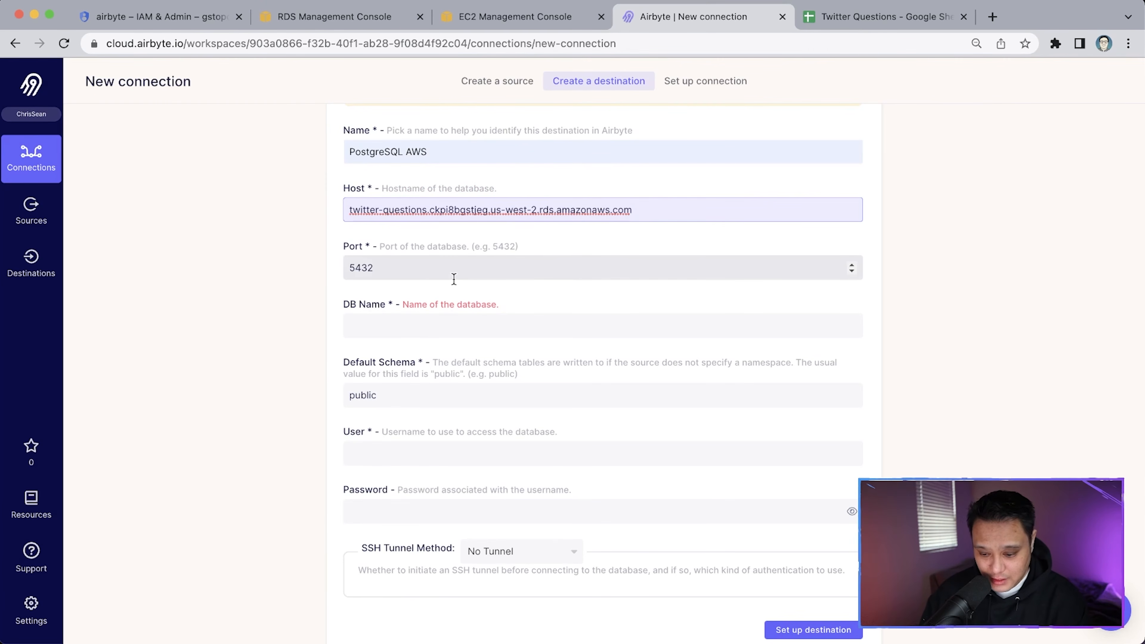
Enter database google_sheets_backup, user postgres and the password, then submit the destination
{"action": "scroll", "coordinate": [454, 271], "scroll_direction": "down", "scroll_amount": 1}
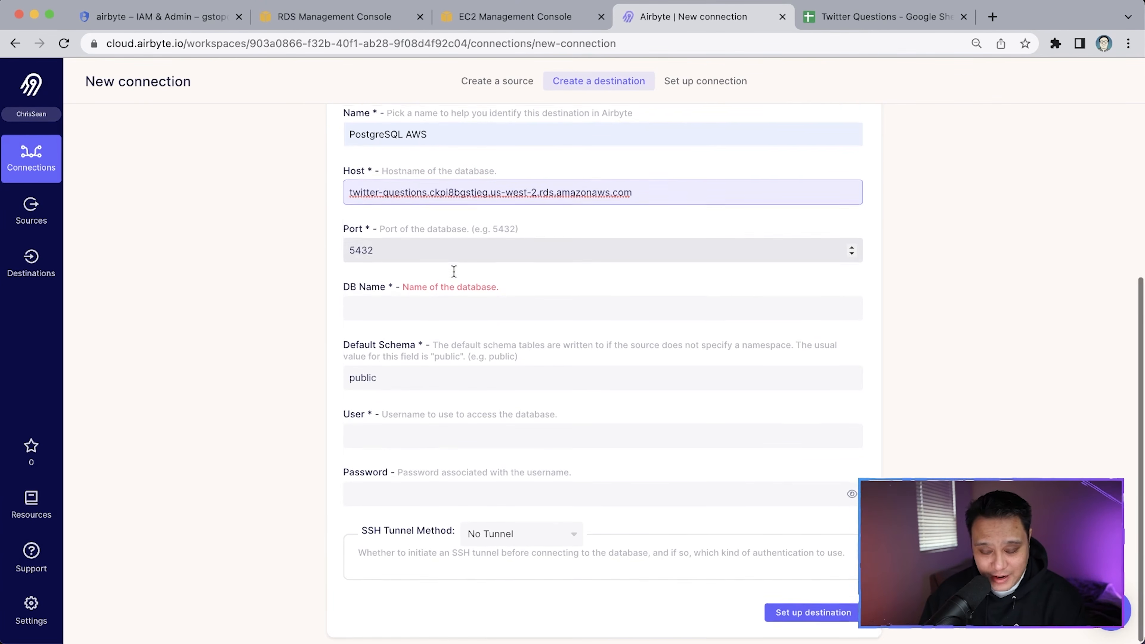
{"action": "left_click", "coordinate": [431, 305]}
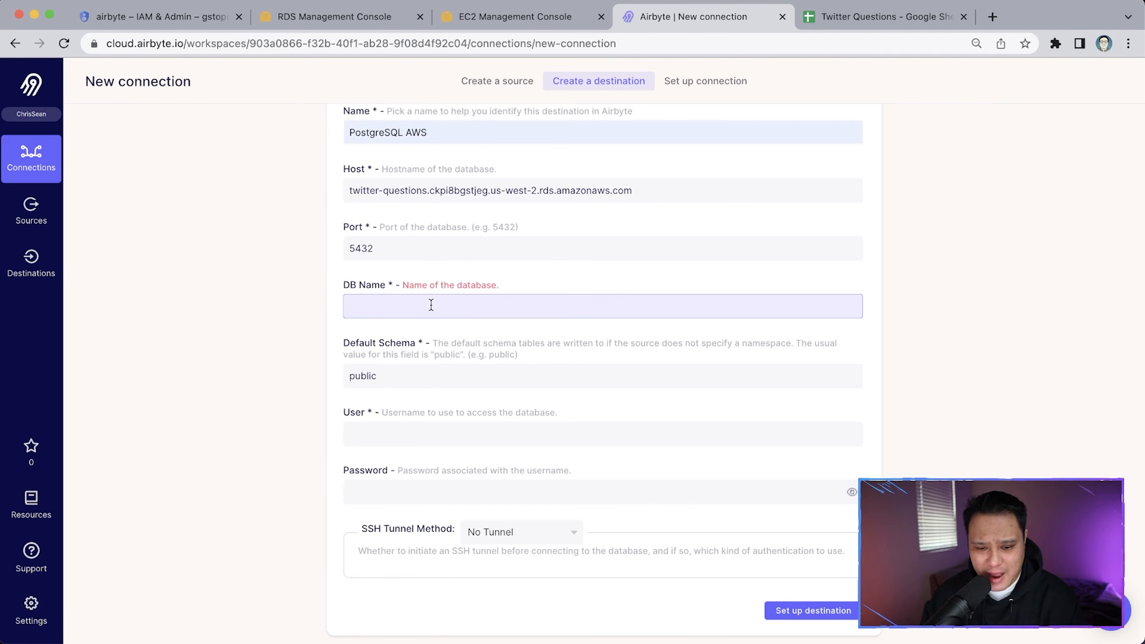
{"action": "type", "text": "google_"}
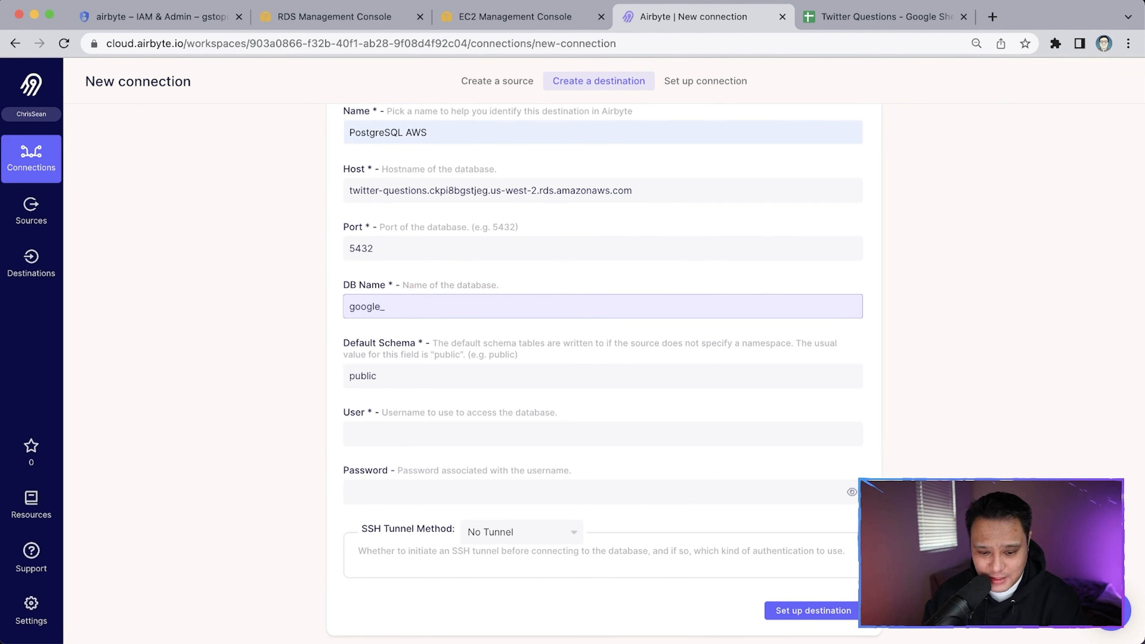
{"action": "type", "text": "sheets_"}
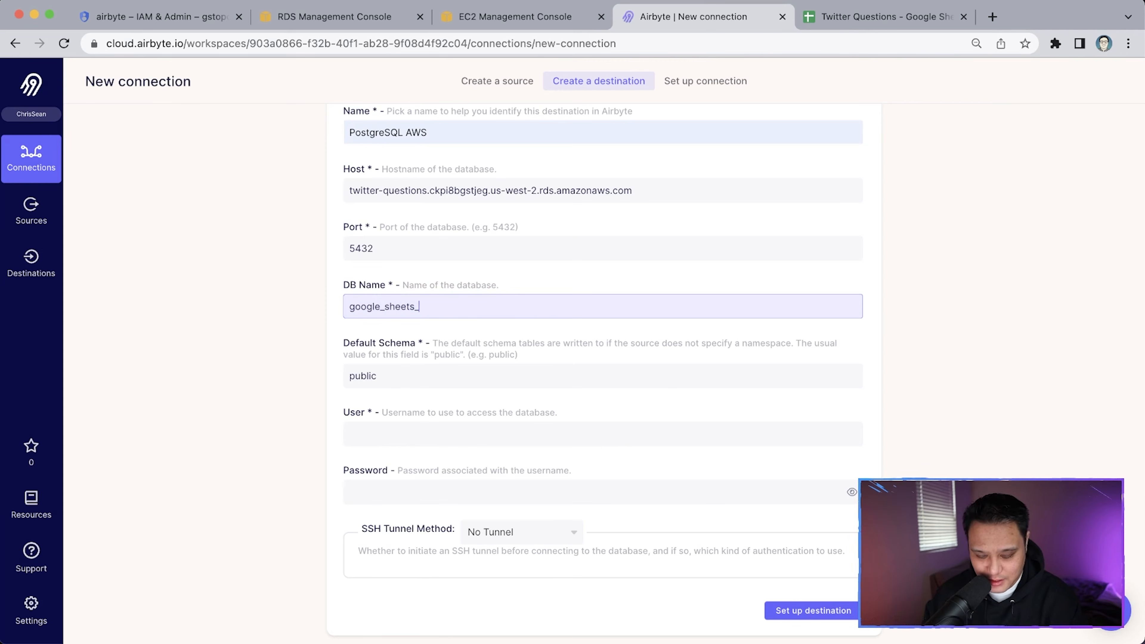
{"action": "type", "text": "backup"}
{"action": "left_click", "coordinate": [401, 424]}
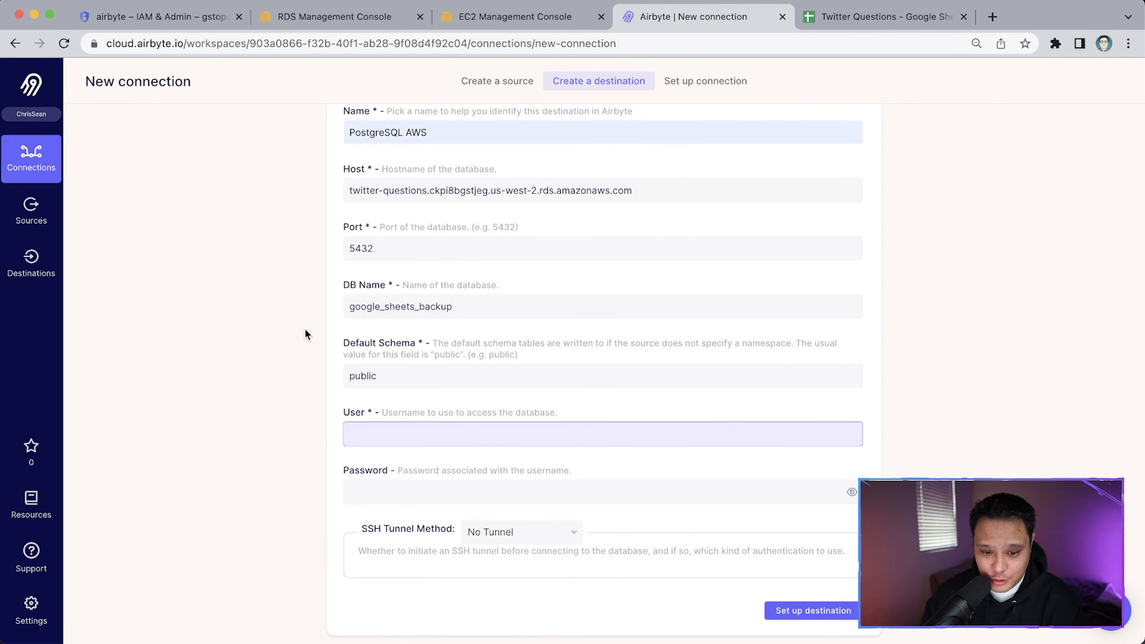
{"action": "type", "text": "posters"}
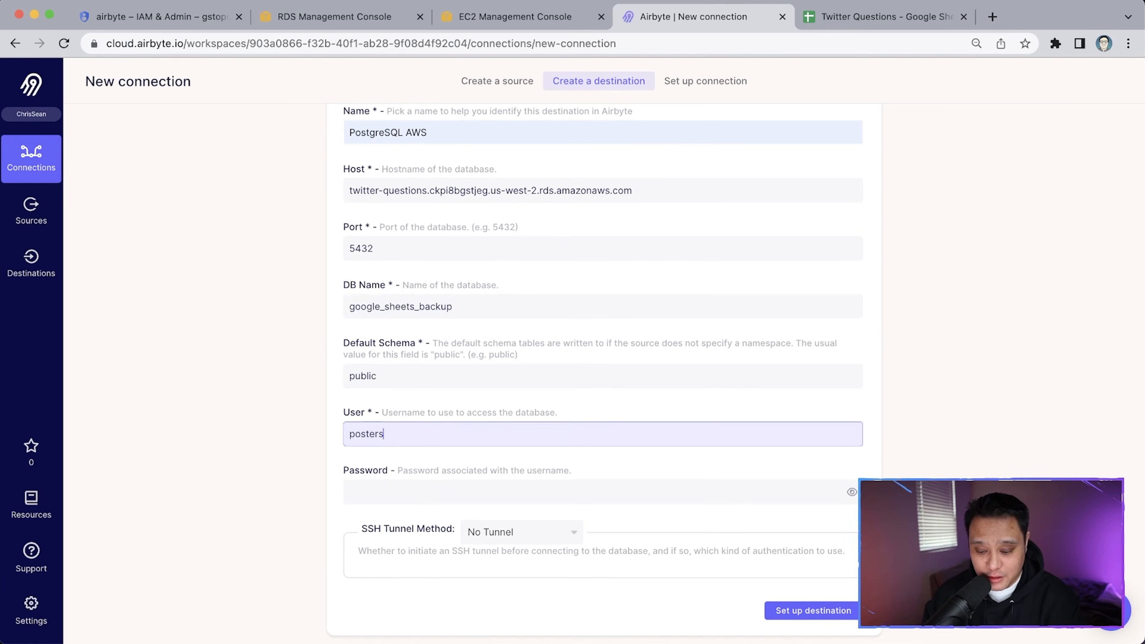
{"action": "key", "text": "Tab"}
{"action": "key", "text": "shift+Tab"}
{"action": "type", "text": "postgres"}
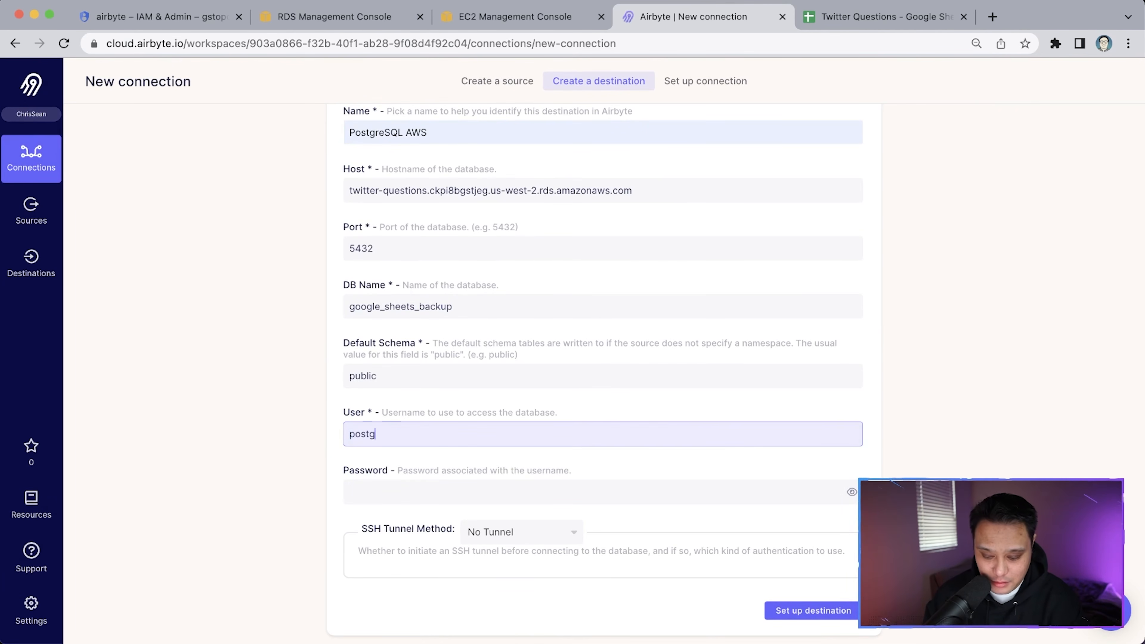
{"action": "key", "text": "Tab"}
{"action": "type", "text": "********"}
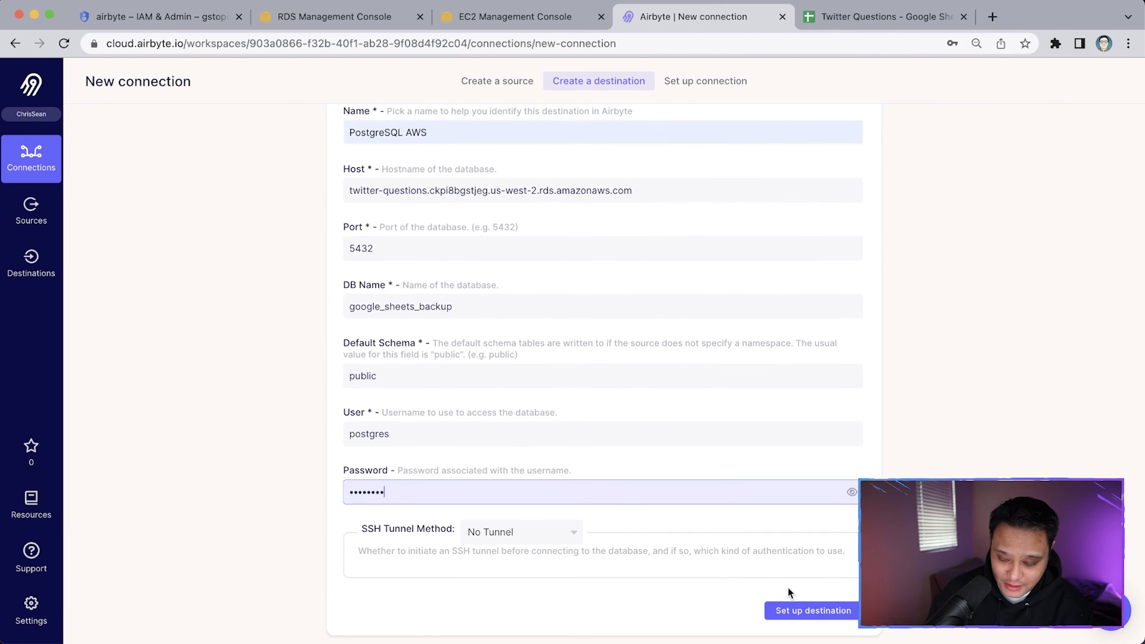
{"action": "left_click", "coordinate": [799, 610]}
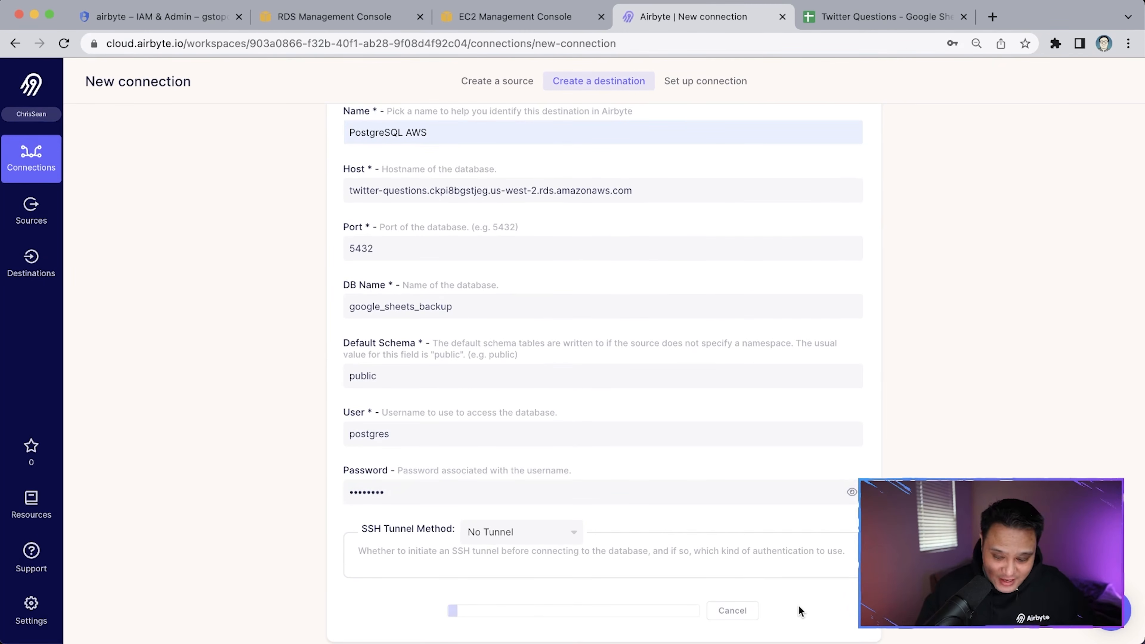
Set the connection's replication frequency to Manual
{"action": "key", "text": "super+minus"}
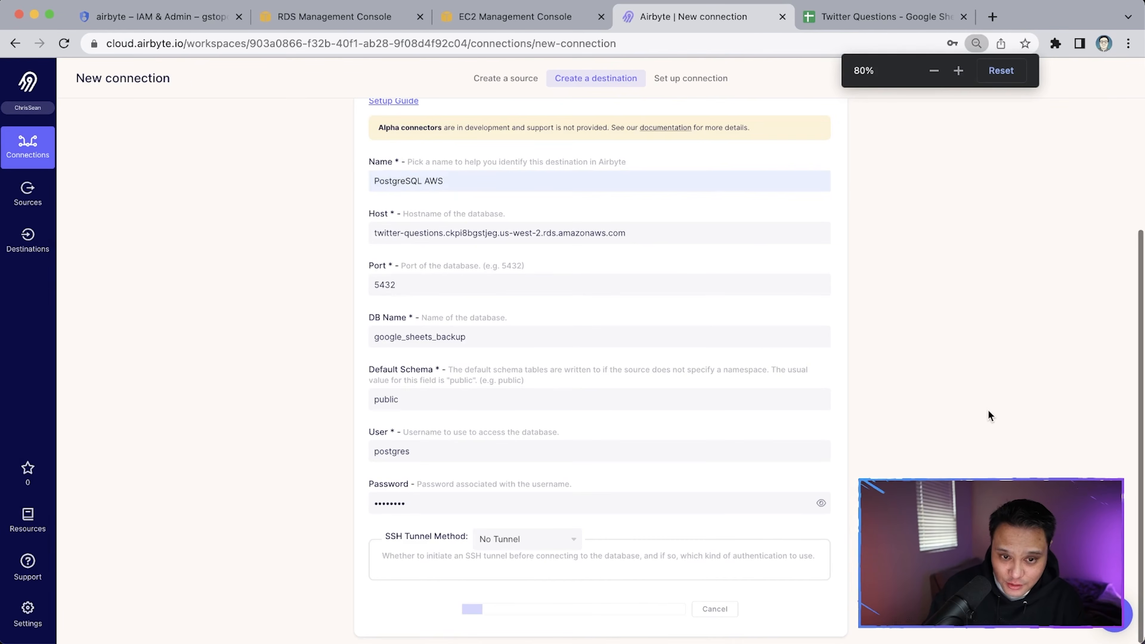
{"action": "key", "text": "super+0"}
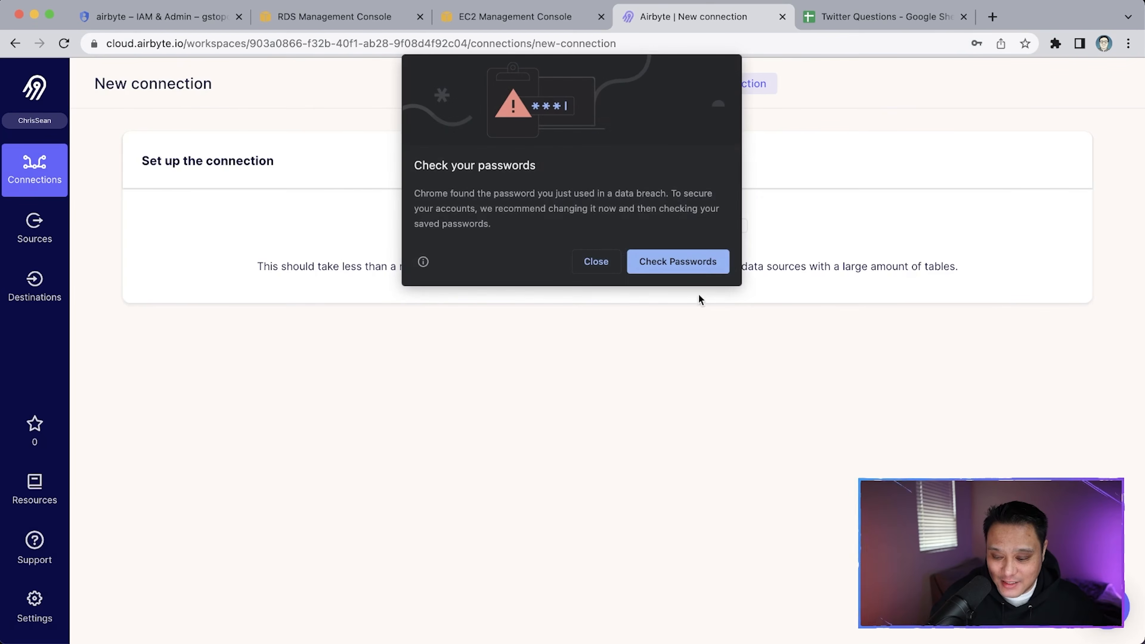
{"action": "left_click", "coordinate": [596, 262]}
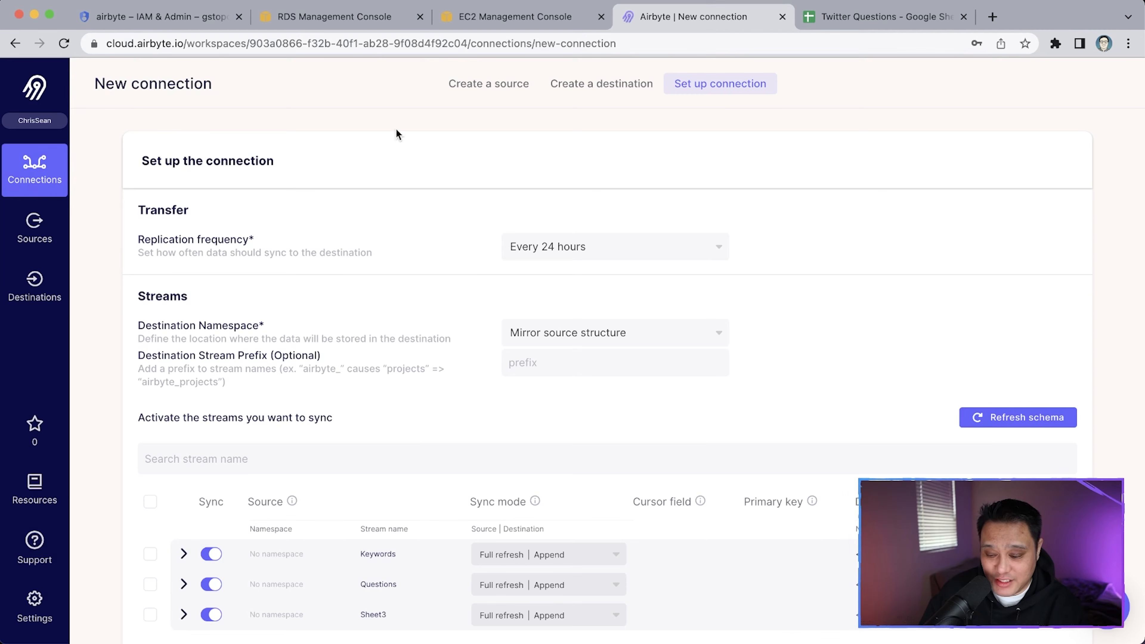
{"action": "left_click", "coordinate": [573, 247]}
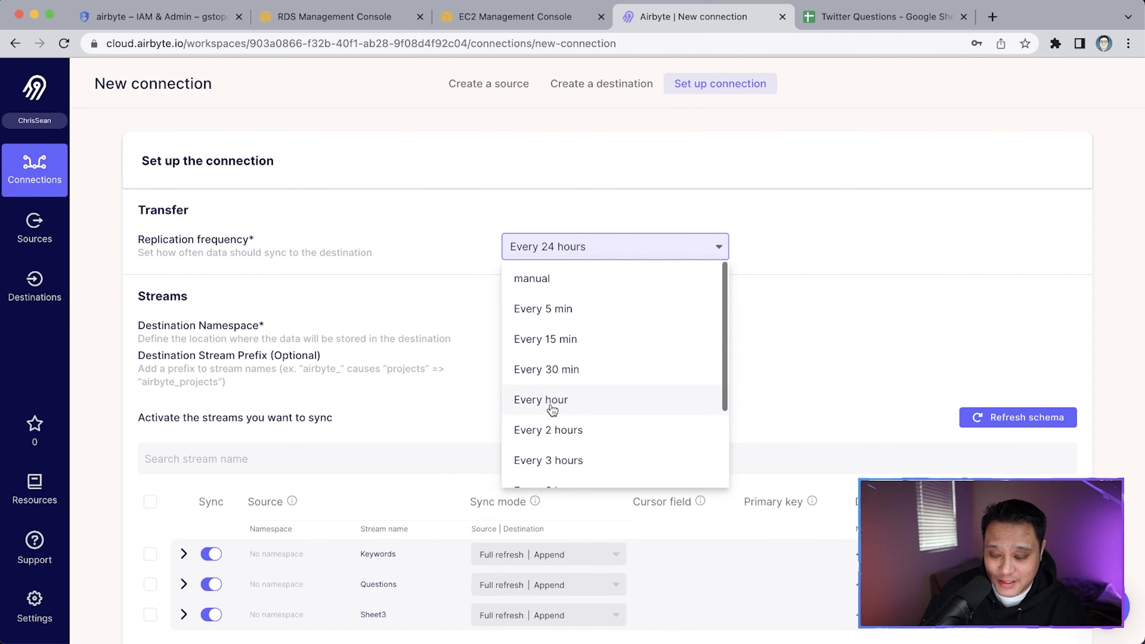
{"action": "left_click", "coordinate": [569, 282]}
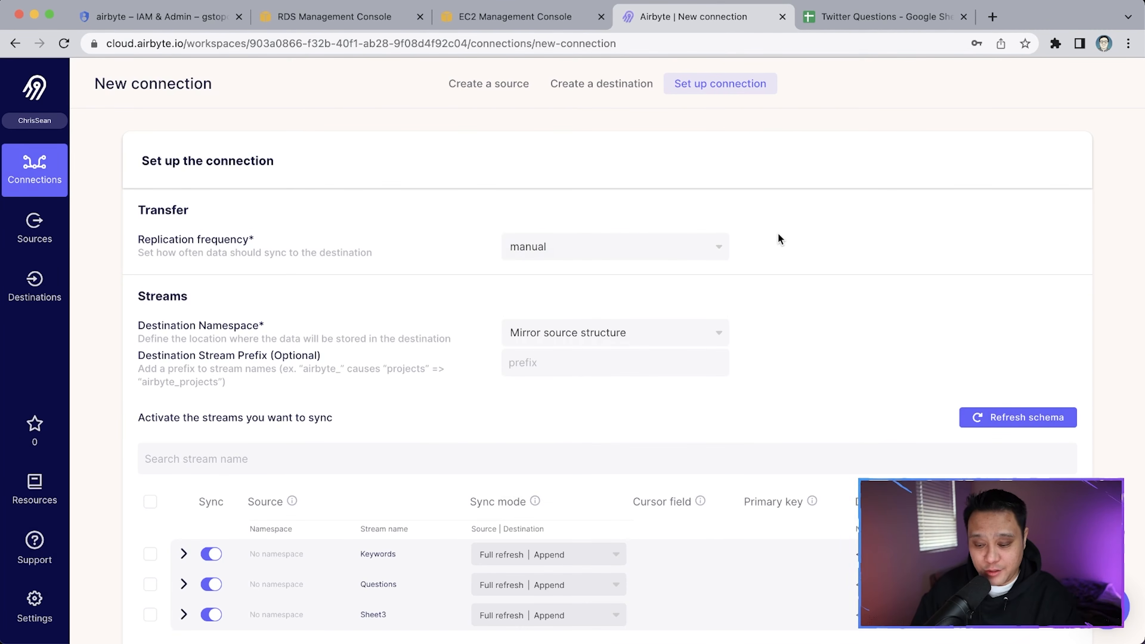
Set the Keywords, Questions and Sheet3 streams to Full refresh | Overwrite and create the connection
{"action": "scroll", "coordinate": [783, 239], "scroll_direction": "down", "scroll_amount": 3}
{"action": "scroll", "coordinate": [781, 239], "scroll_direction": "down", "scroll_amount": 2}
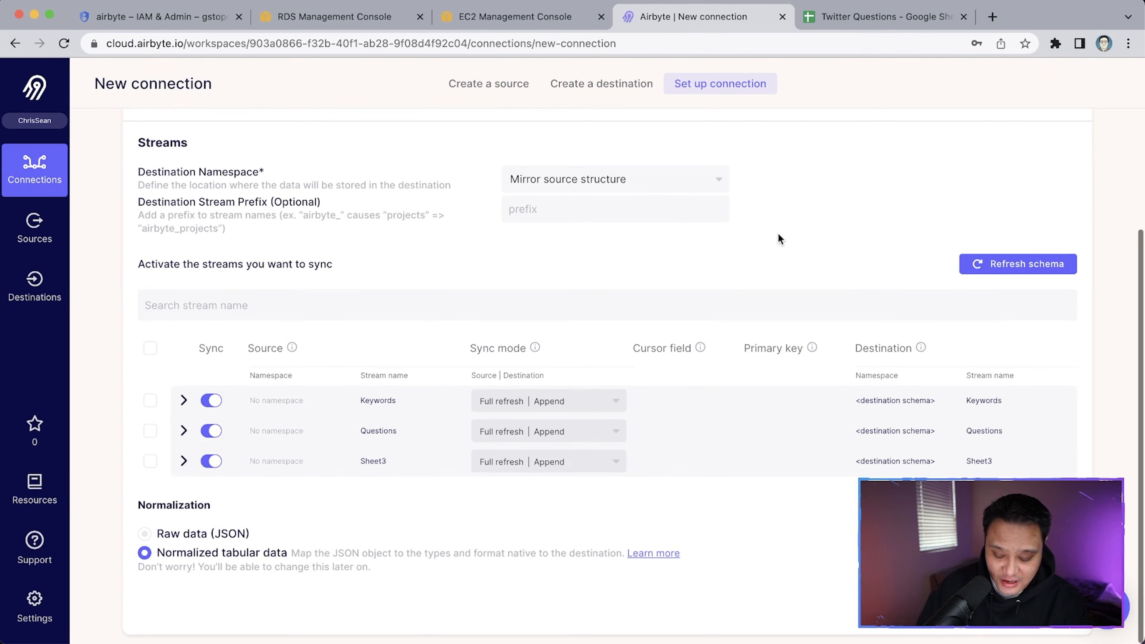
{"action": "left_click", "coordinate": [611, 403]}
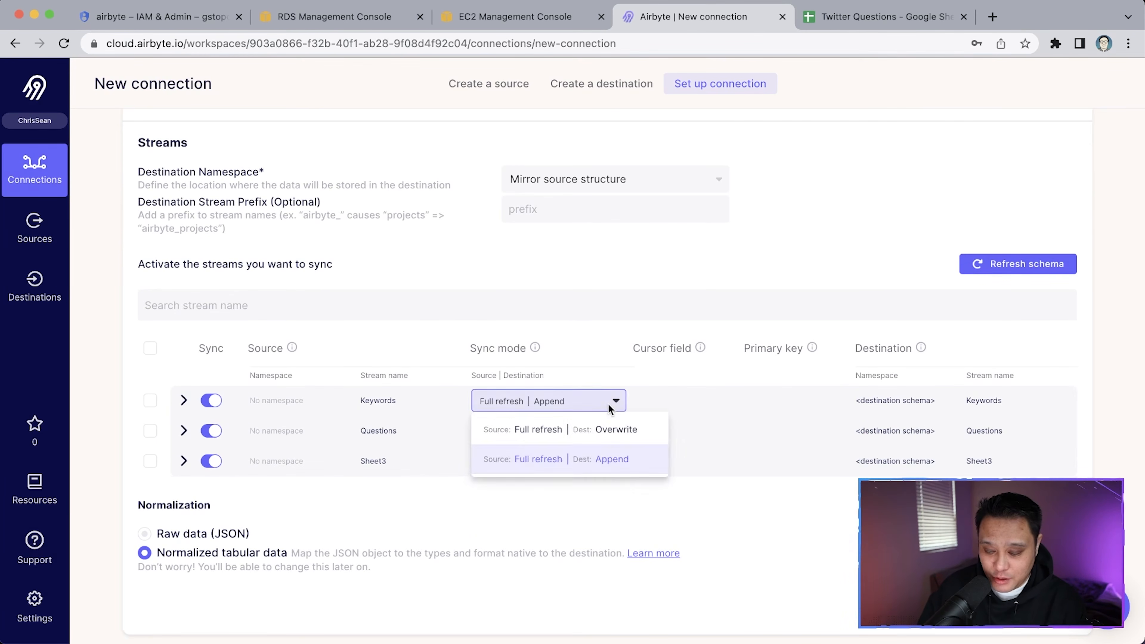
{"action": "left_click", "coordinate": [600, 429]}
{"action": "left_click", "coordinate": [603, 431]}
{"action": "left_click", "coordinate": [583, 460]}
{"action": "left_click", "coordinate": [580, 463]}
{"action": "left_click", "coordinate": [580, 491]}
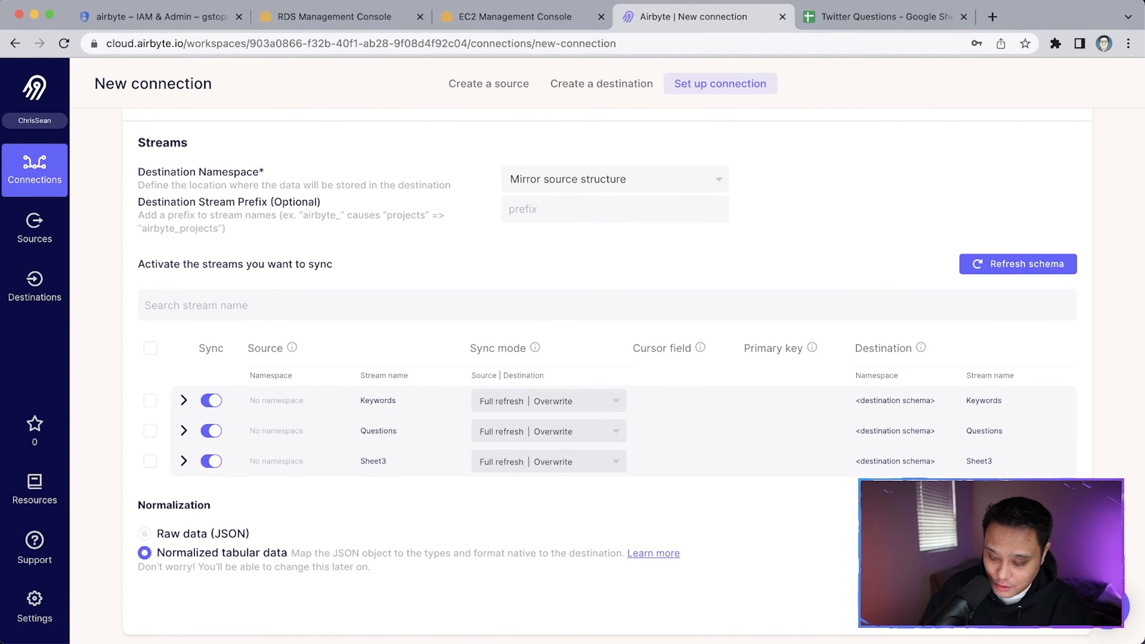
{"action": "left_click", "coordinate": [1023, 609]}
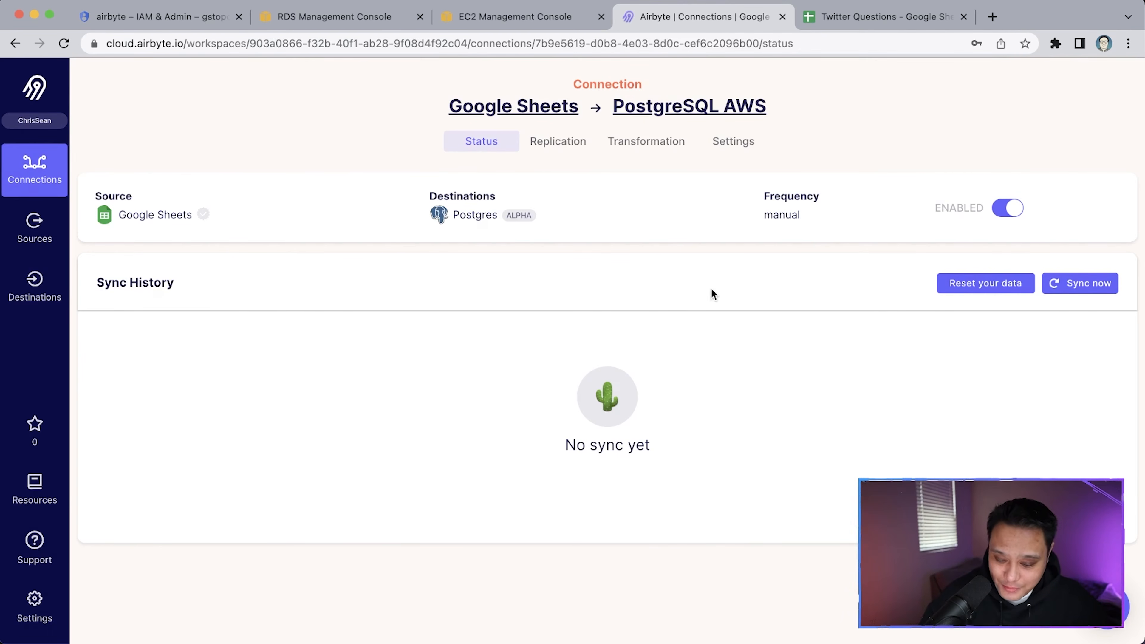
Run Sync now and follow the job logs until it succeeds with 312 records committed
{"action": "left_click", "coordinate": [1075, 289]}
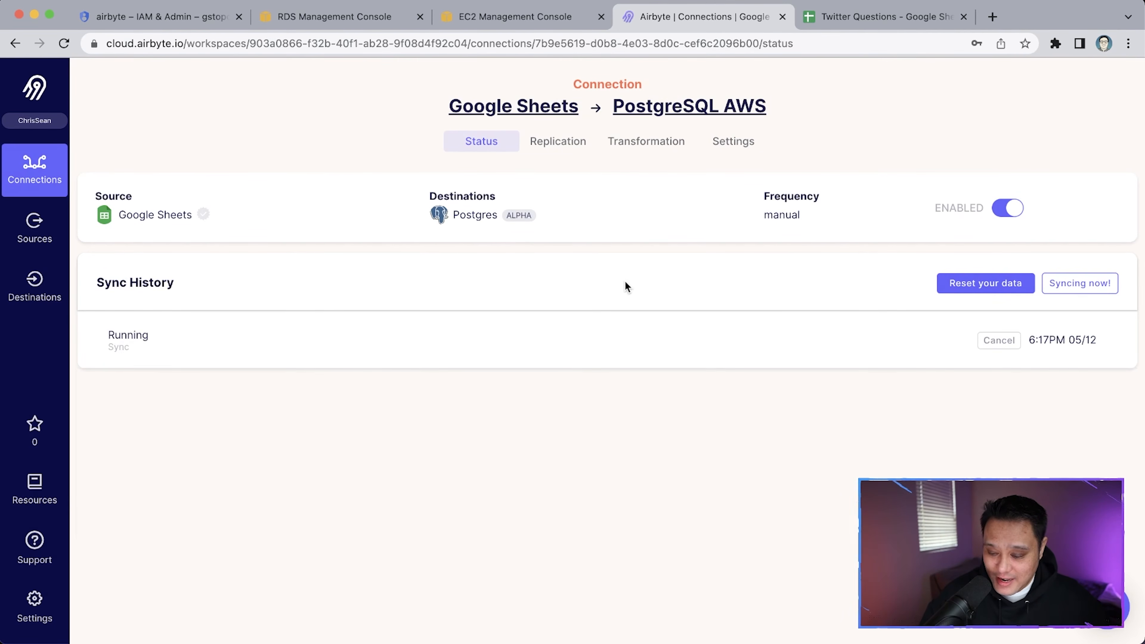
{"action": "left_click", "coordinate": [564, 332]}
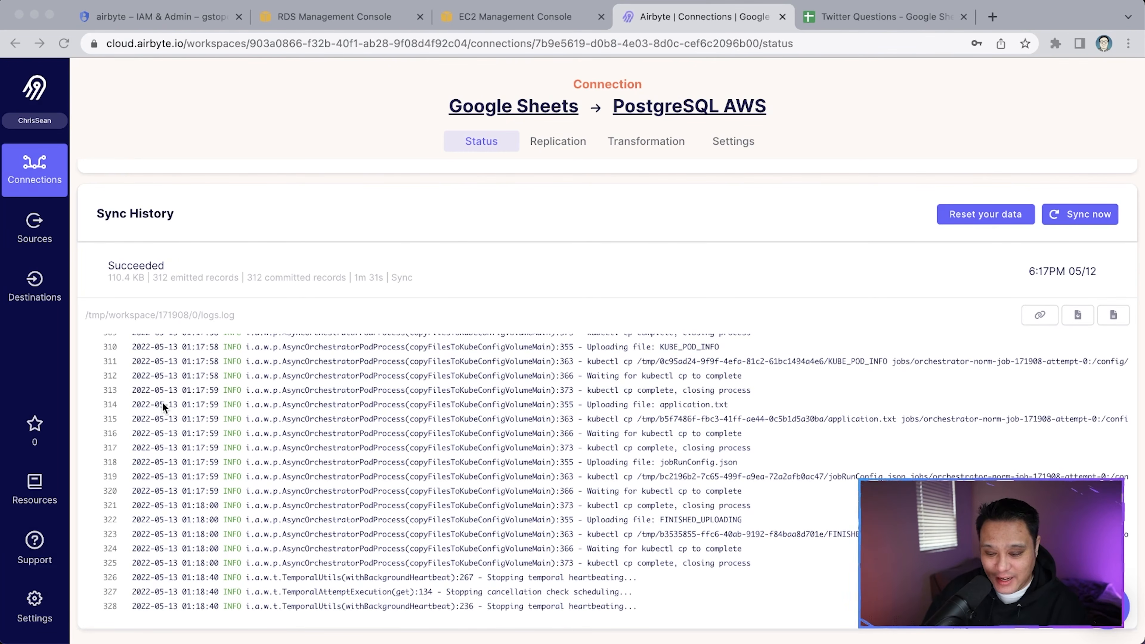
{"action": "left_click", "coordinate": [168, 295]}
{"action": "scroll", "coordinate": [168, 293], "scroll_direction": "up", "scroll_amount": 5}
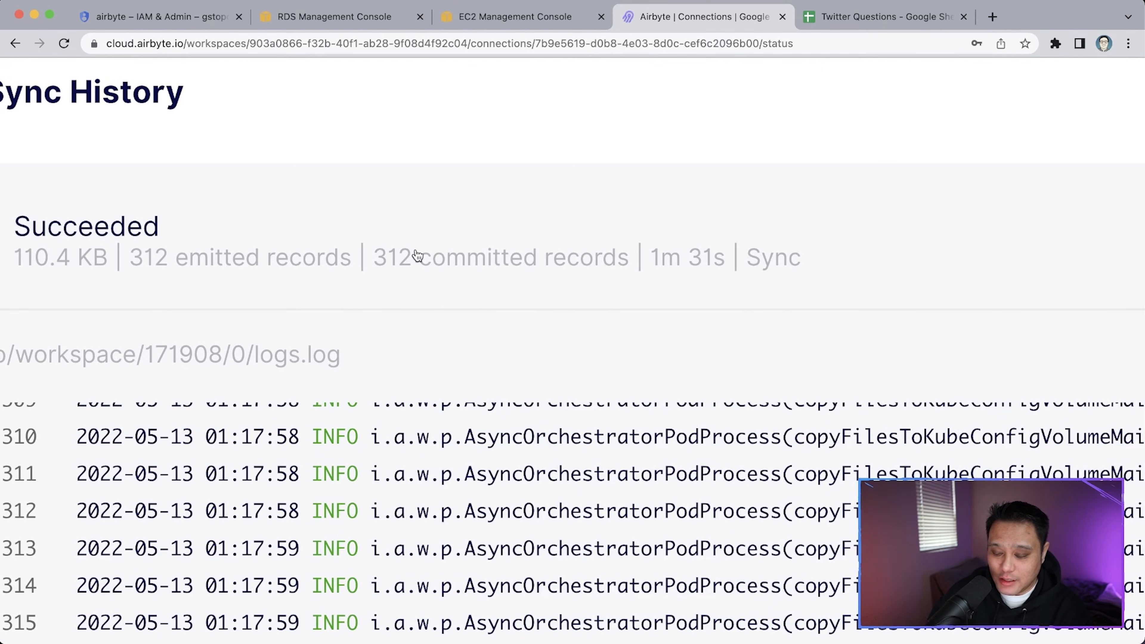
{"action": "scroll", "coordinate": [336, 269], "scroll_direction": "left", "scroll_amount": 2}
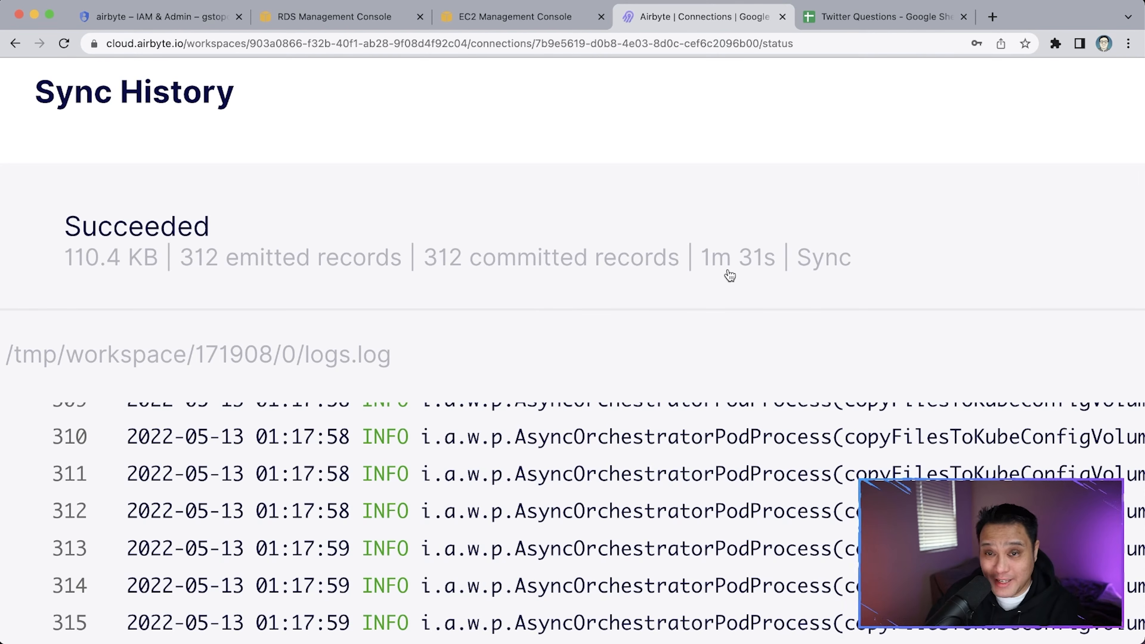
{"action": "key", "text": "super+minus"}
{"action": "key", "text": "super+minus"}
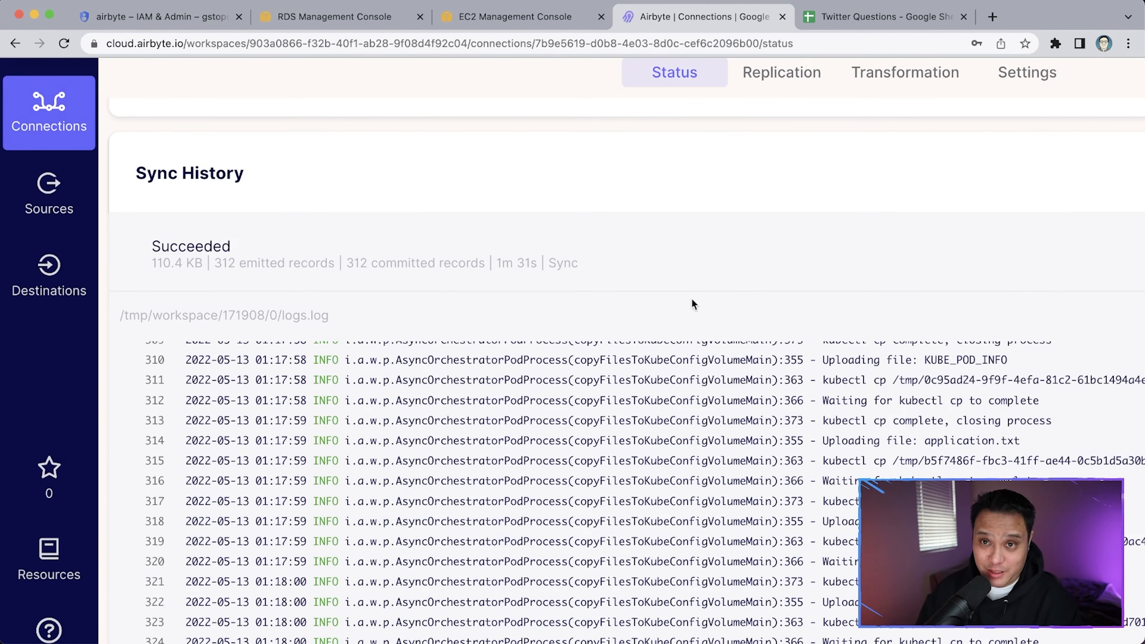
{"action": "scroll", "coordinate": [693, 304], "scroll_direction": "down", "scroll_amount": 3}
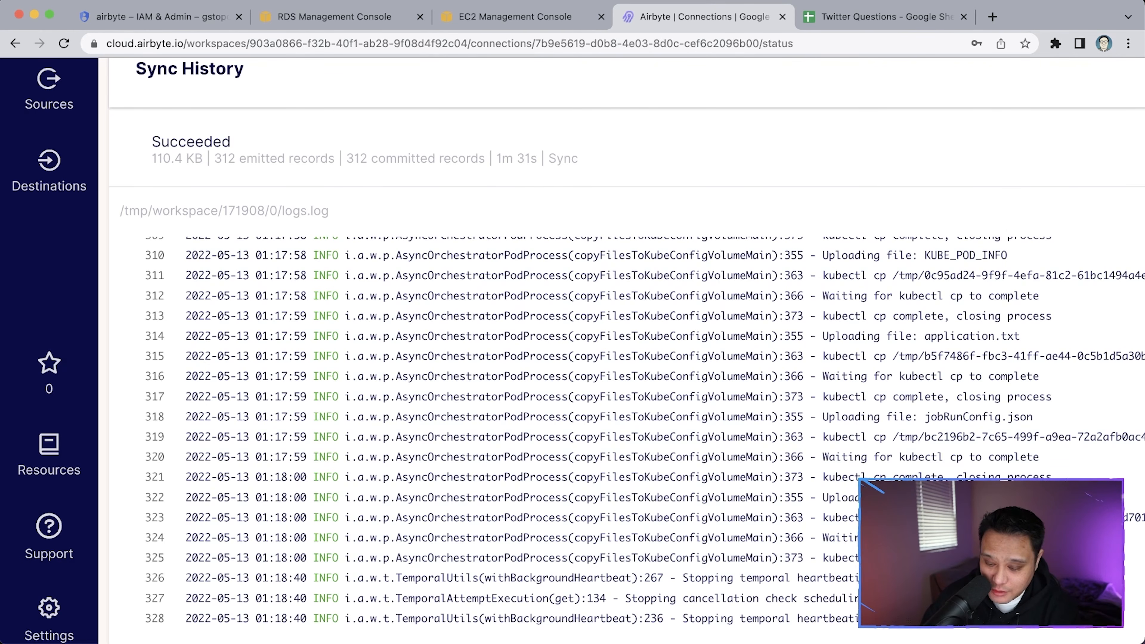
{"action": "key", "text": "super+Tab"}
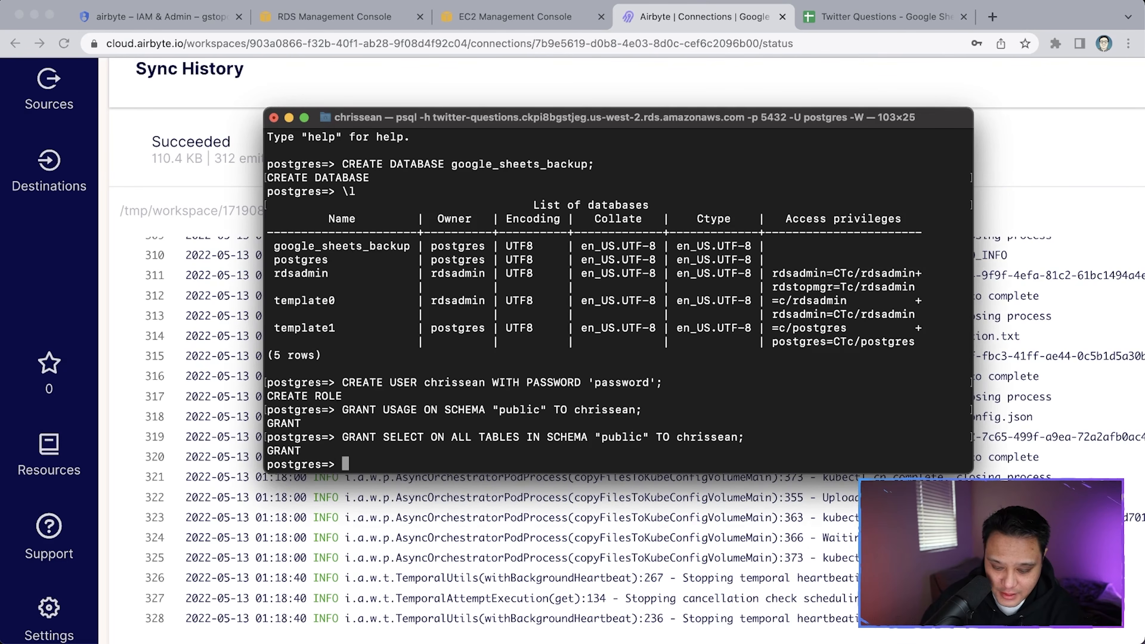
Connect to google_sheets_backup with \c, enter the password, and list its six tables with \dt
{"action": "type", "text": "\\"}
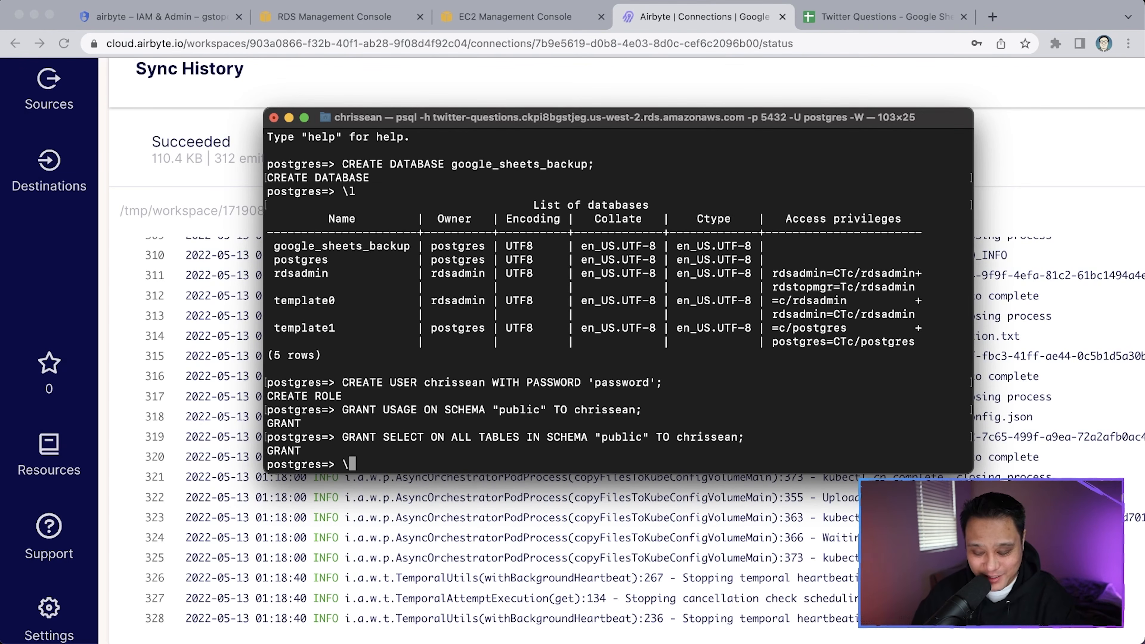
{"action": "type", "text": "c googl"}
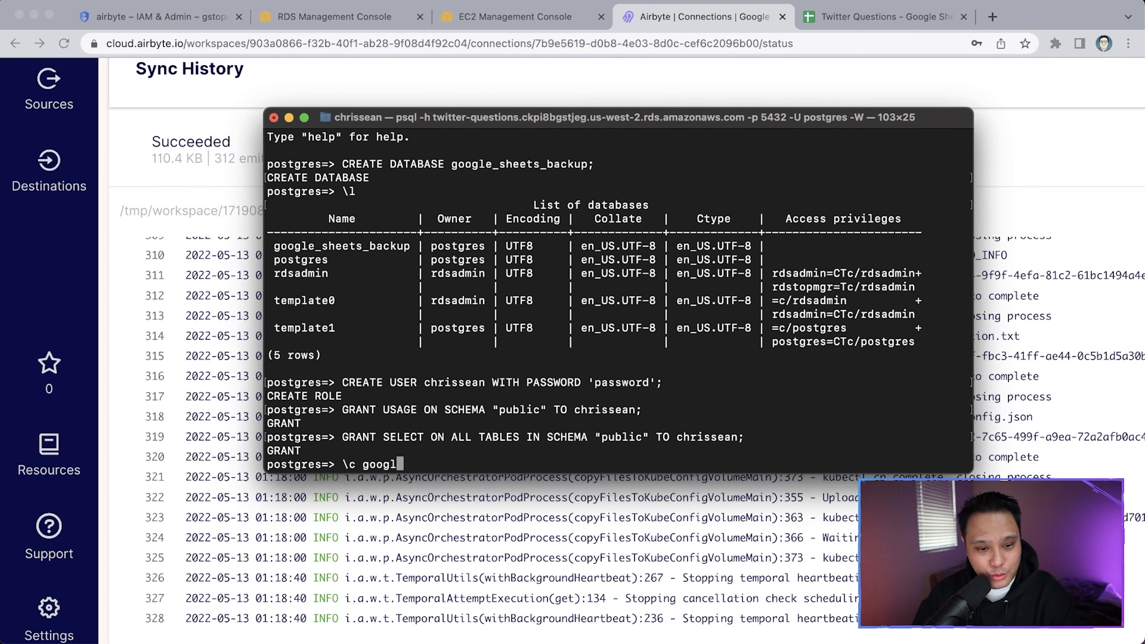
{"action": "type", "text": "e_sheets_backup"}
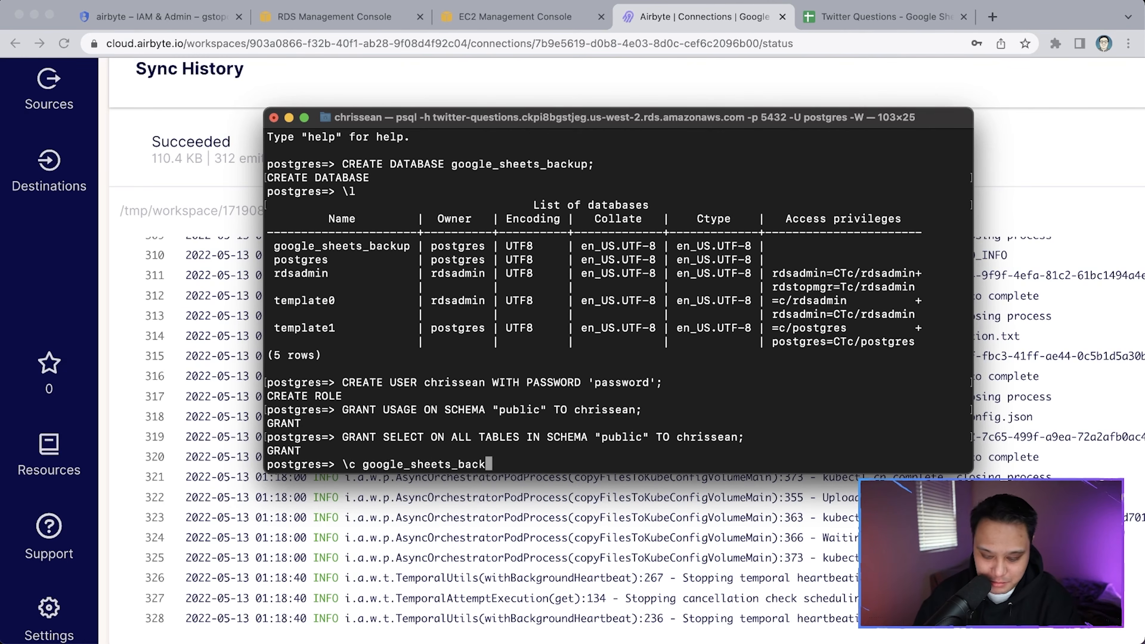
{"action": "key", "text": "Return"}
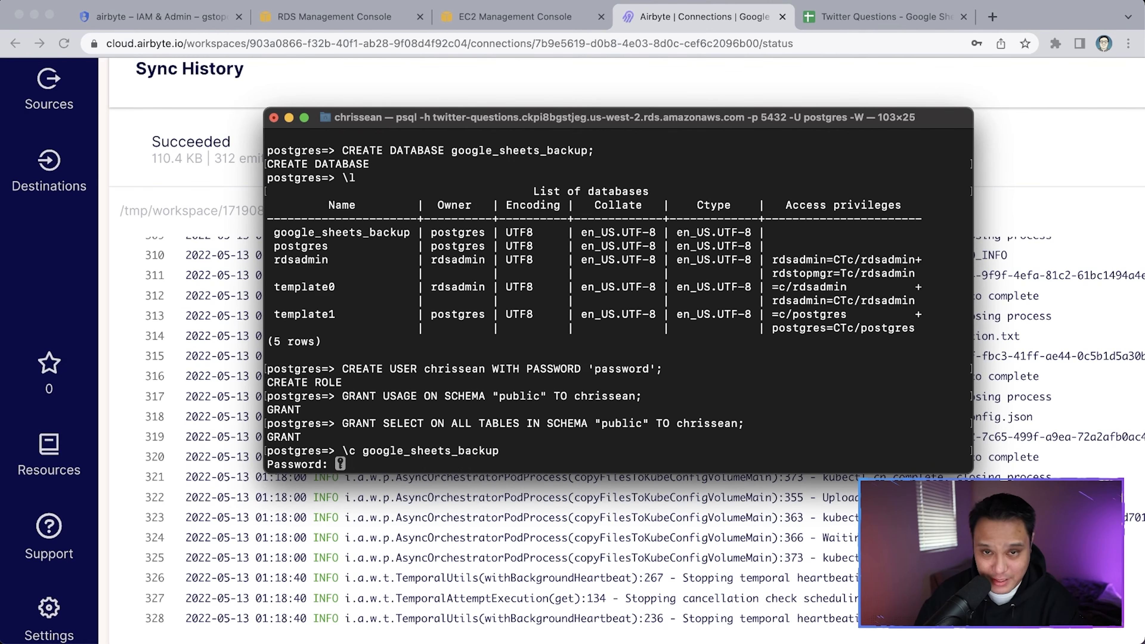
{"action": "key", "text": "Return"}
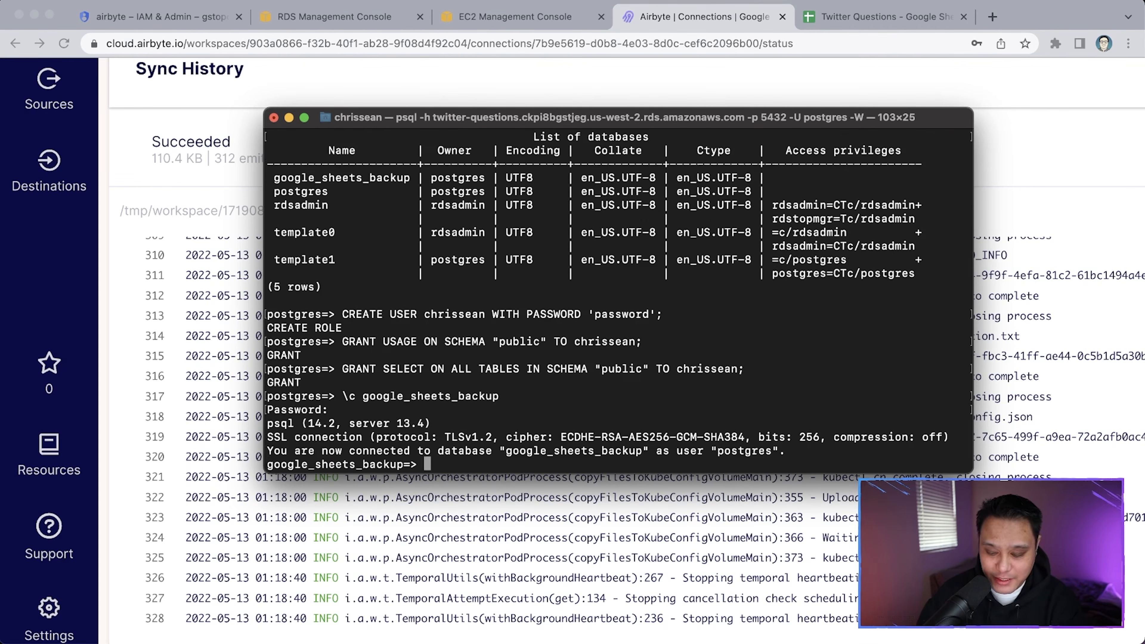
{"action": "type", "text": "\\"}
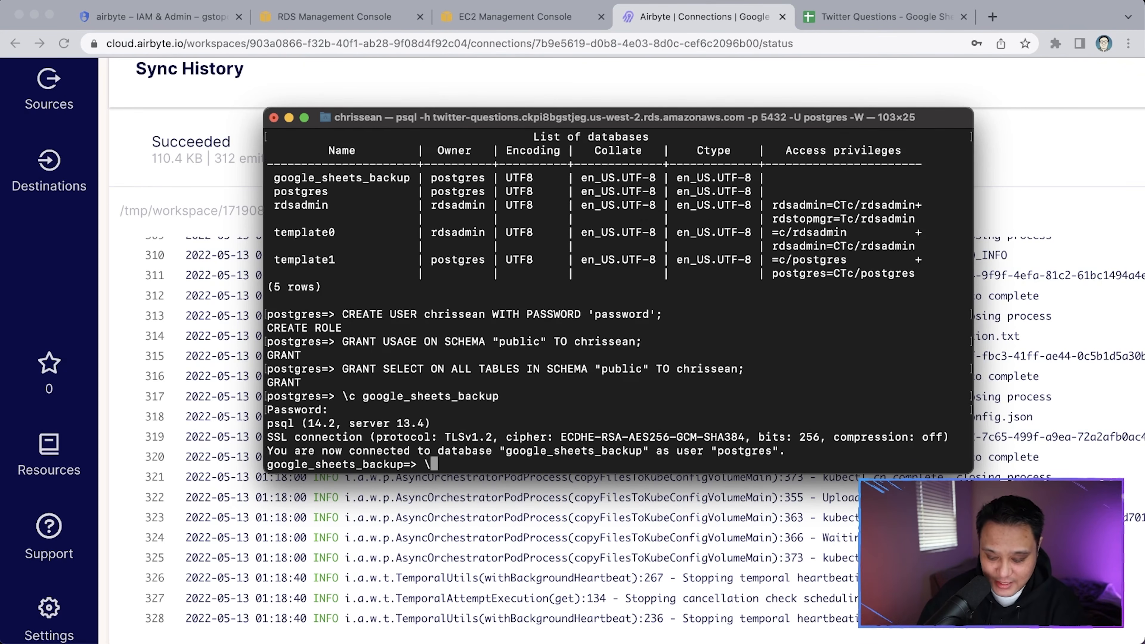
{"action": "type", "text": "dt"}
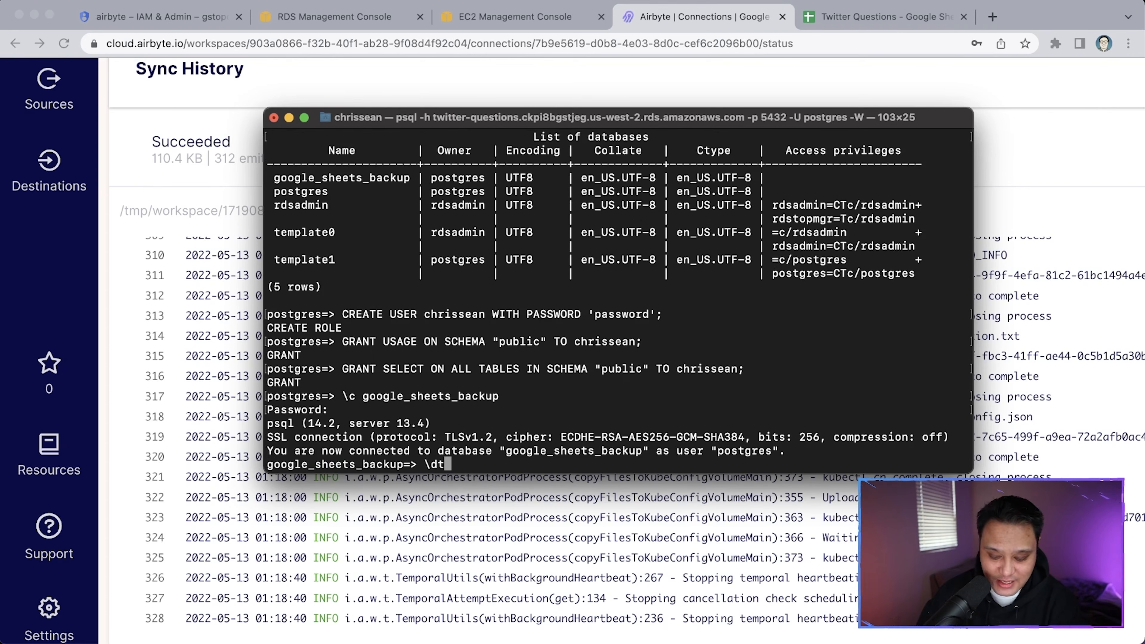
{"action": "key", "text": "Return"}
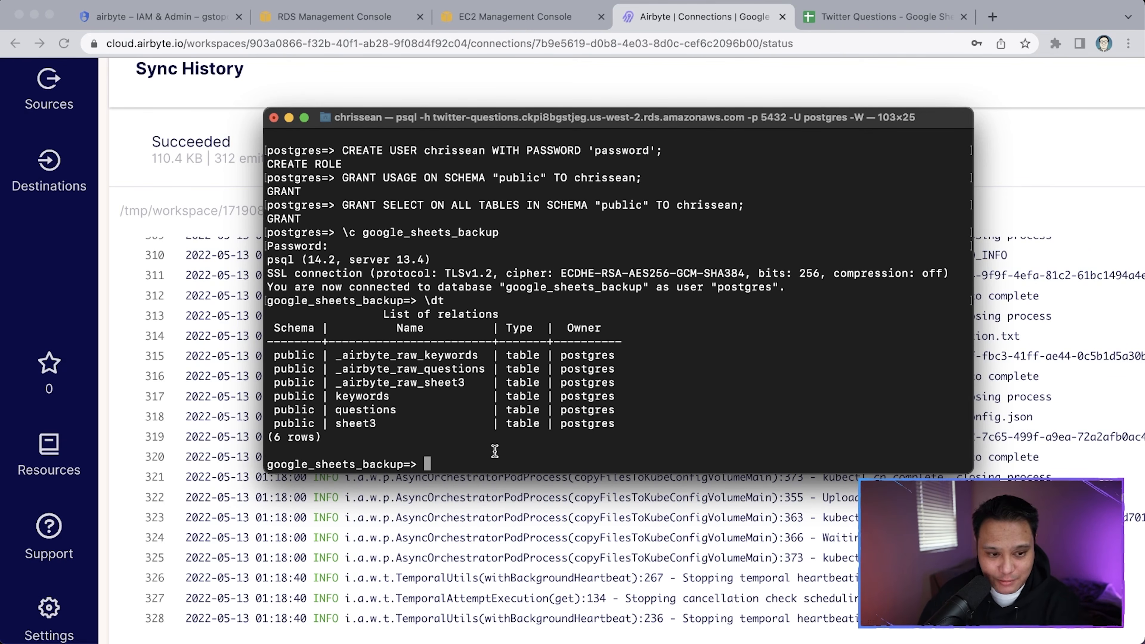
{"action": "key", "text": "BackSpace"}
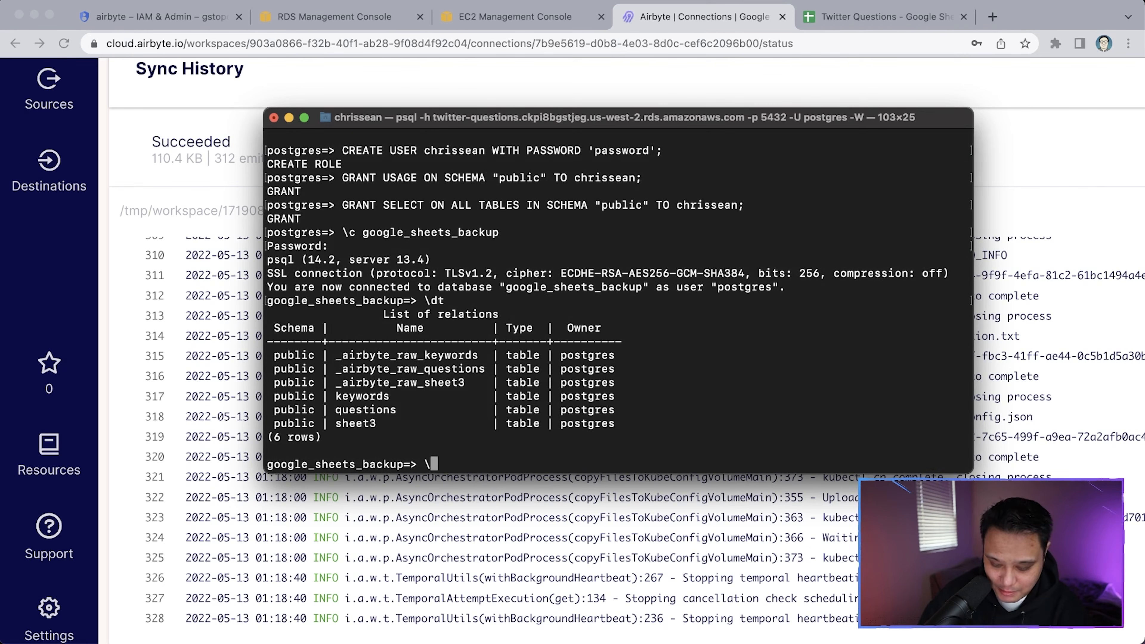
{"action": "type", "text": "\\d"}
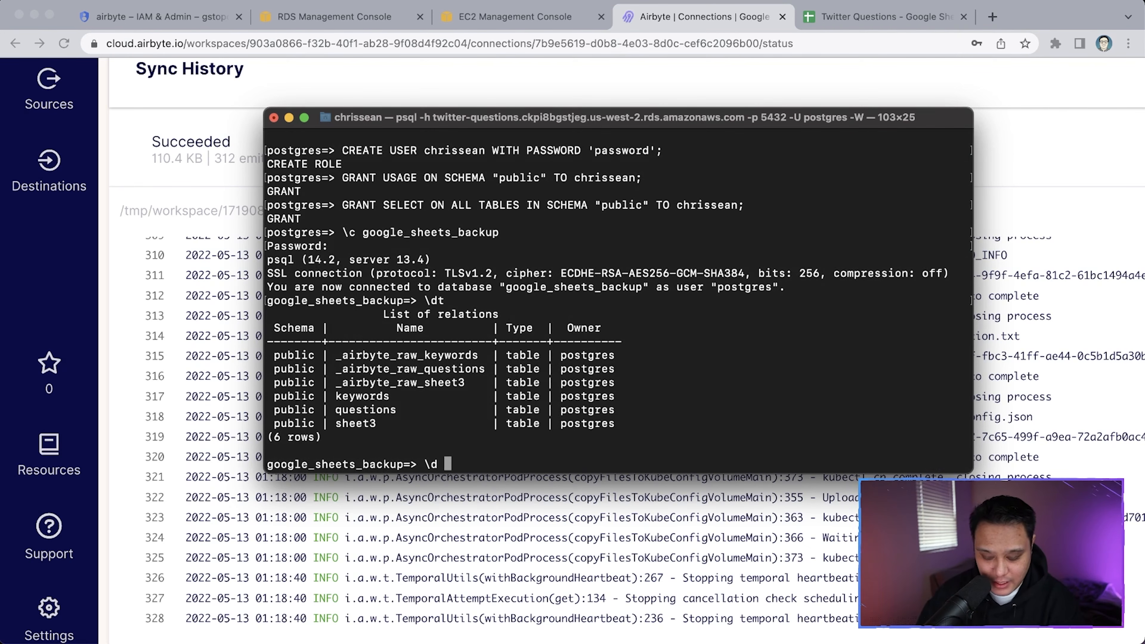
{"action": "left_click", "coordinate": [863, 20]}
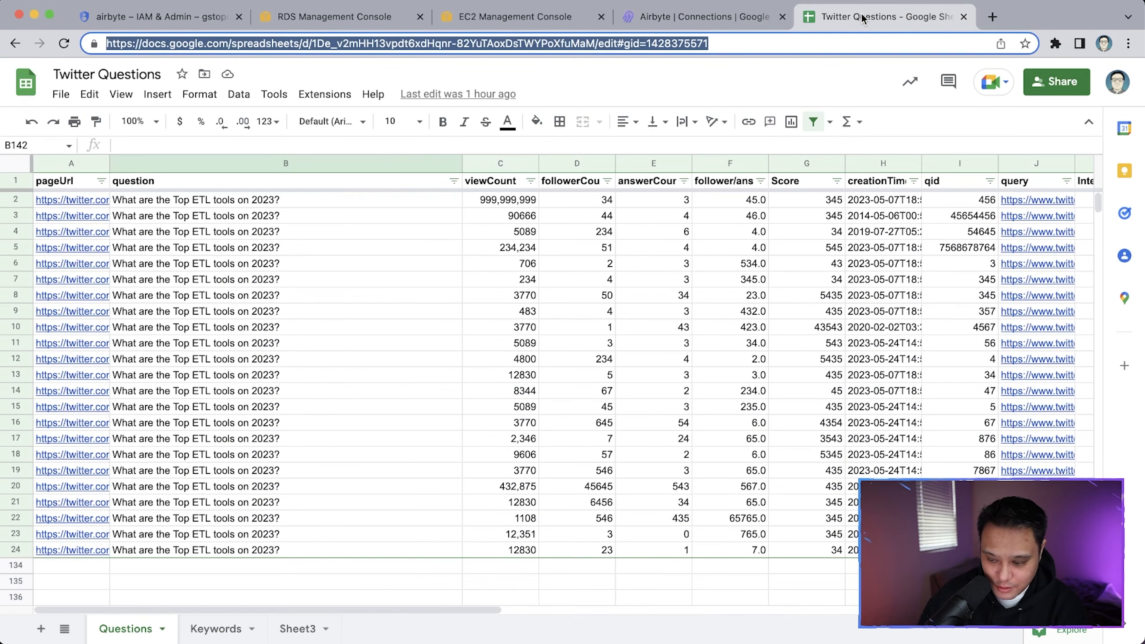
View the Twitter Questions spreadsheet's Questions sheet, then bring the psql terminal back in front
{"action": "left_click", "coordinate": [685, 23]}
{"action": "left_click", "coordinate": [816, 23]}
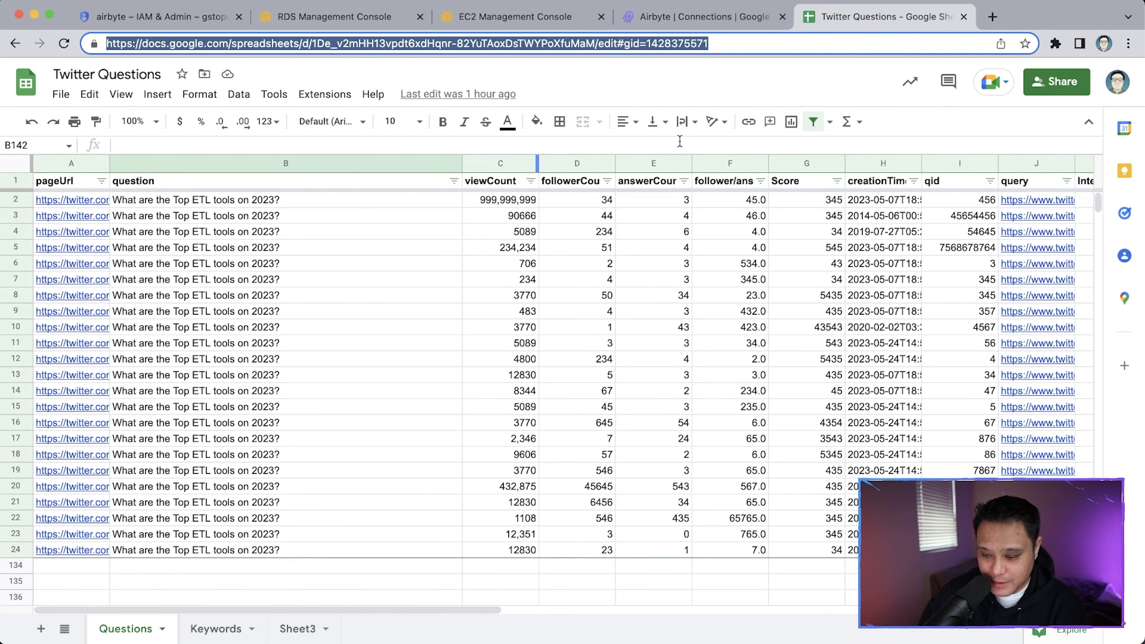
{"action": "key", "text": "ctrl+Up"}
{"action": "left_click", "coordinate": [925, 124]}
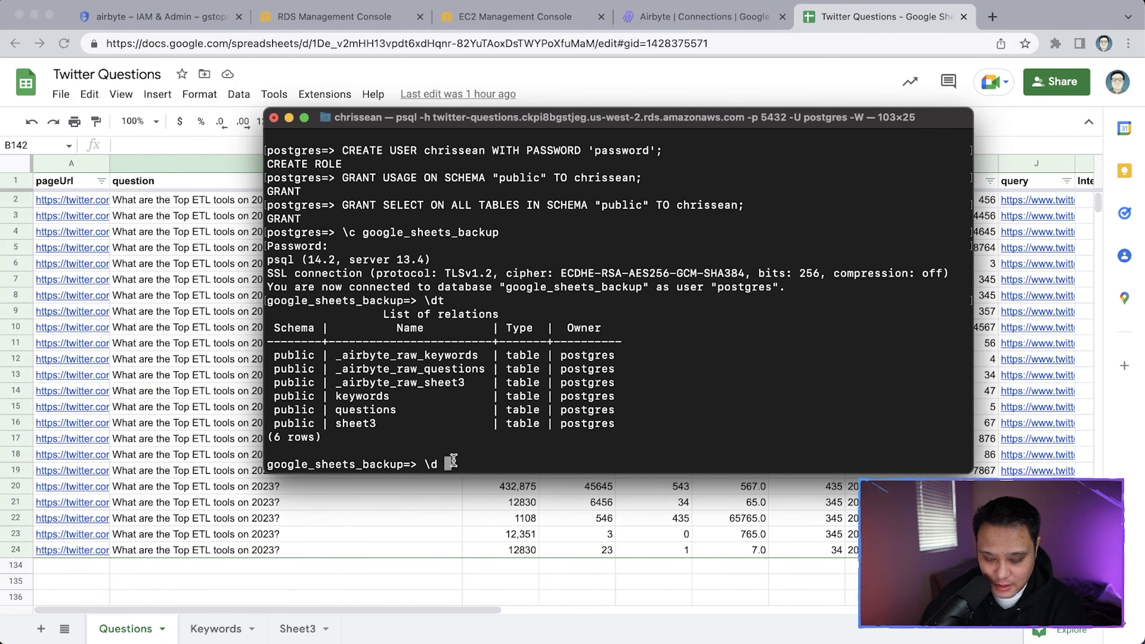
Run \d questions and review its character varying columns and Airbyte metadata columns
{"action": "type", "text": "\\d questions"}
{"action": "key", "text": "Return"}
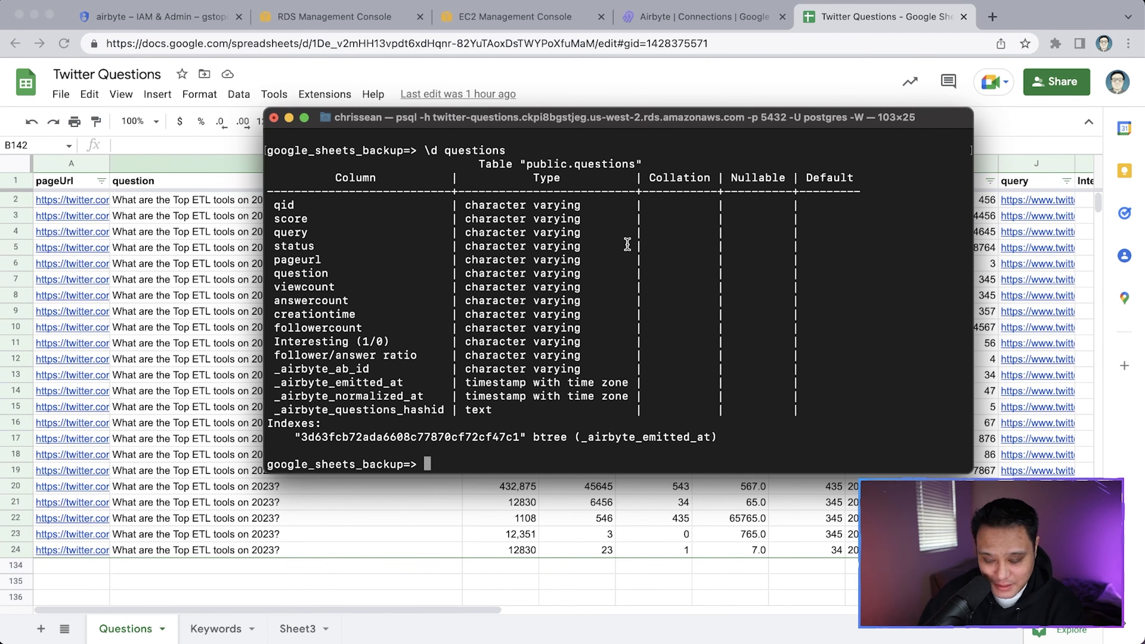
{"action": "scroll", "coordinate": [627, 244], "scroll_direction": "up", "scroll_amount": 2}
{"action": "scroll", "coordinate": [626, 245], "scroll_direction": "down", "scroll_amount": 1}
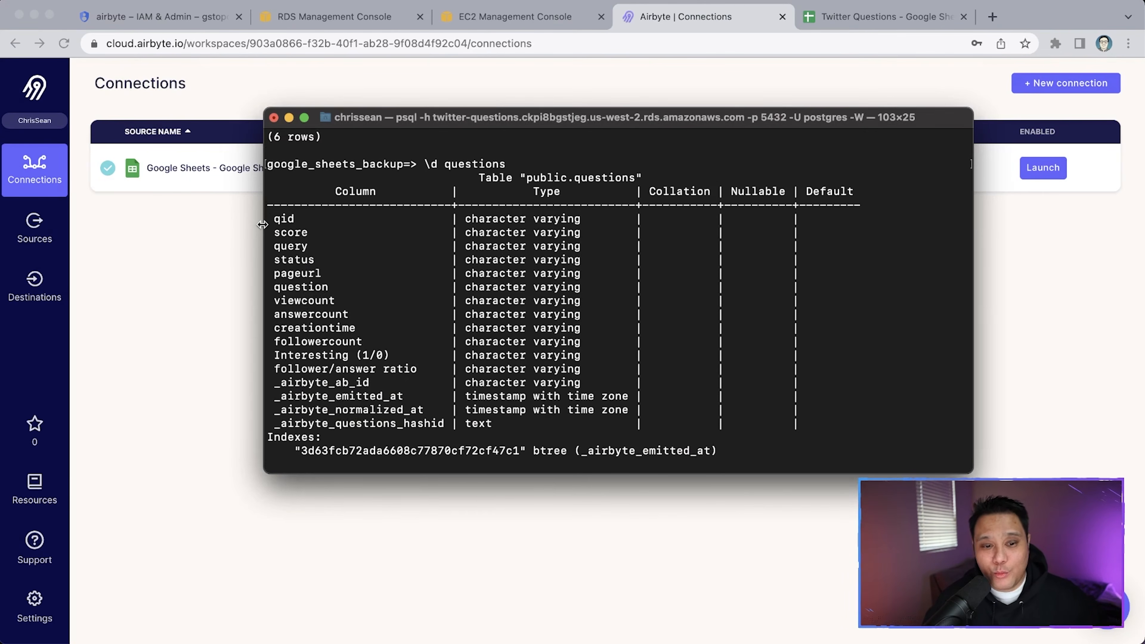
Glance at the Google Cloud keys and RDS connectivity pages, then return to Airbyte's Connections list
{"action": "left_click", "coordinate": [134, 23]}
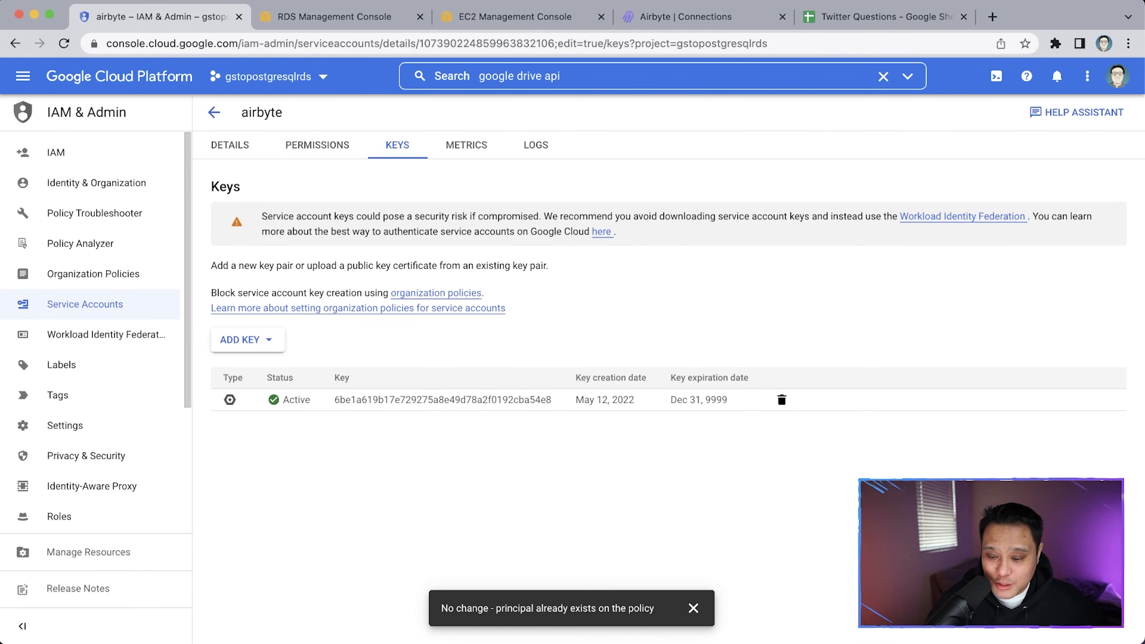
{"action": "left_click", "coordinate": [368, 21]}
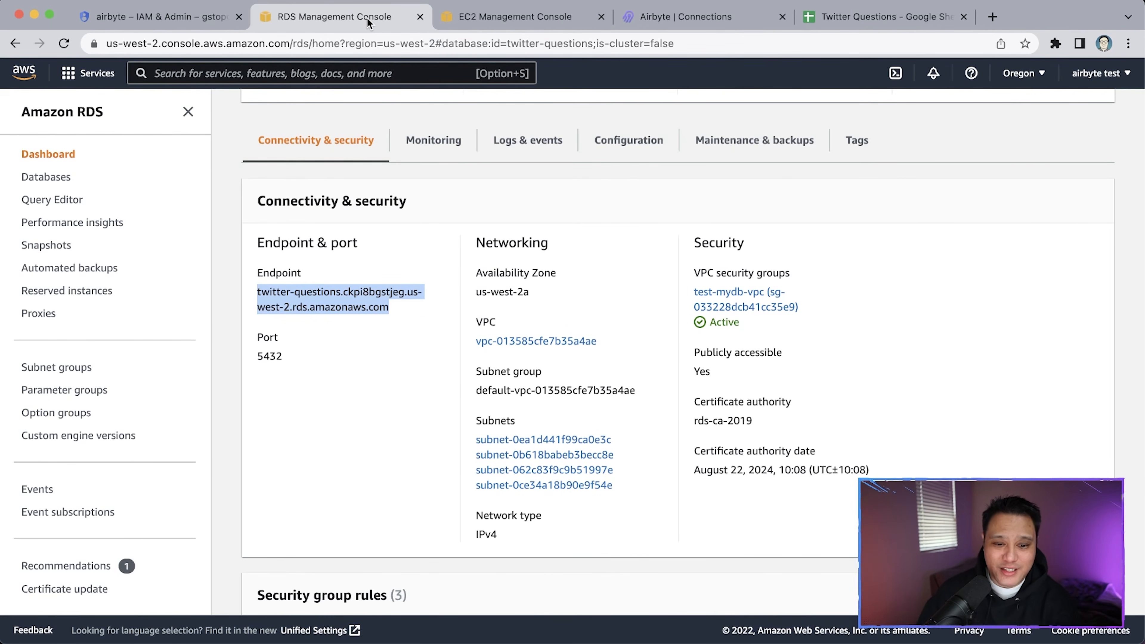
{"action": "left_click", "coordinate": [689, 26]}
{"action": "left_click", "coordinate": [35, 286]}
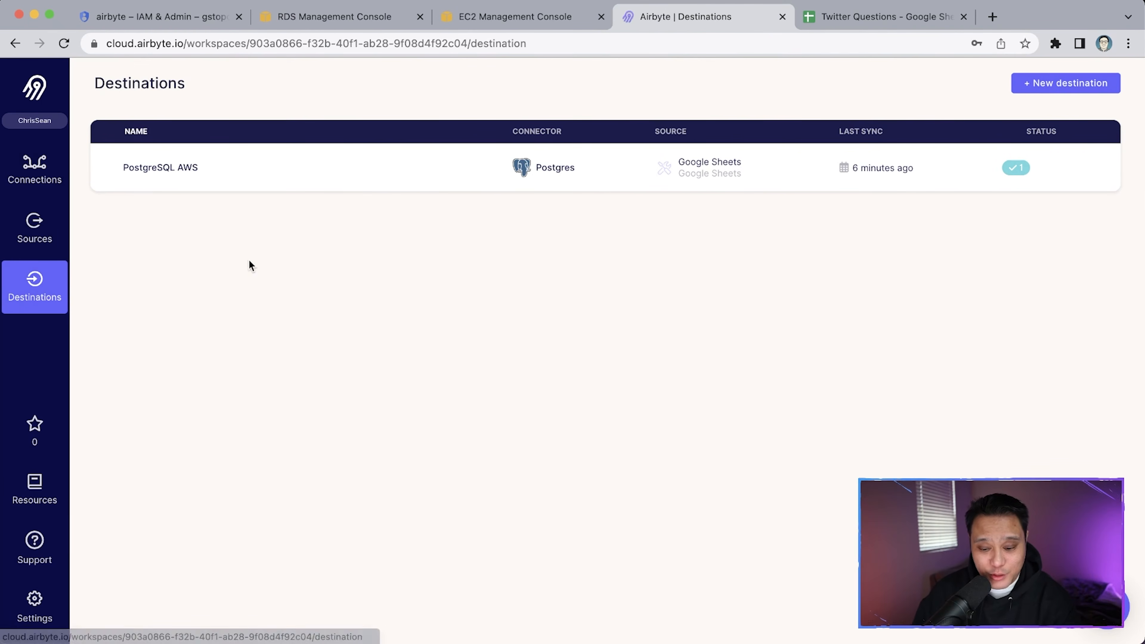
{"action": "left_click", "coordinate": [44, 183]}
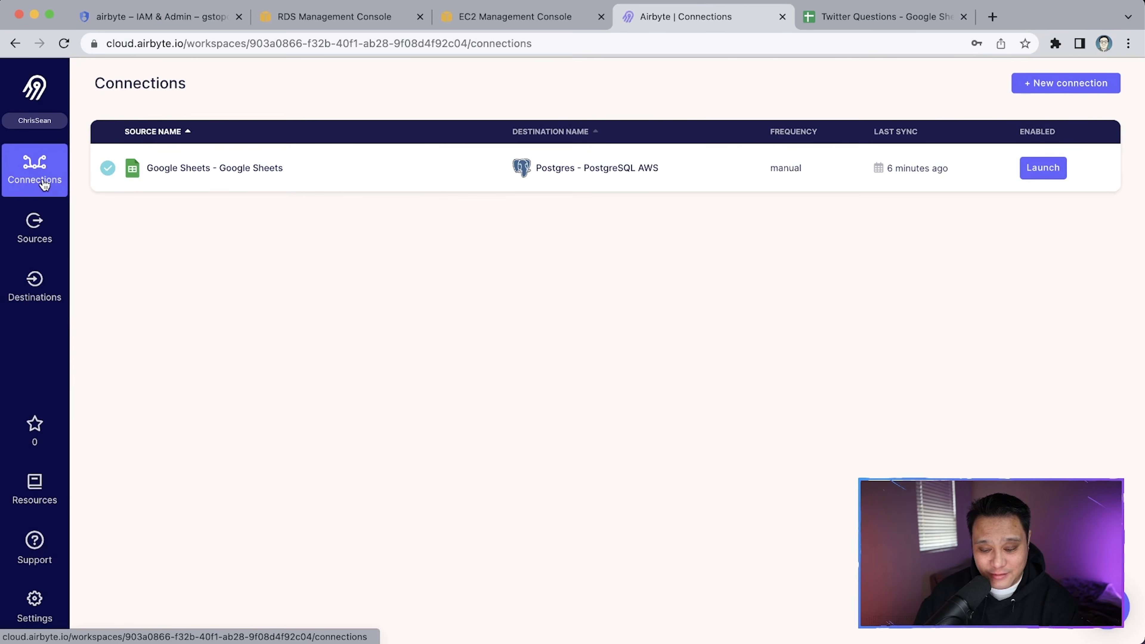